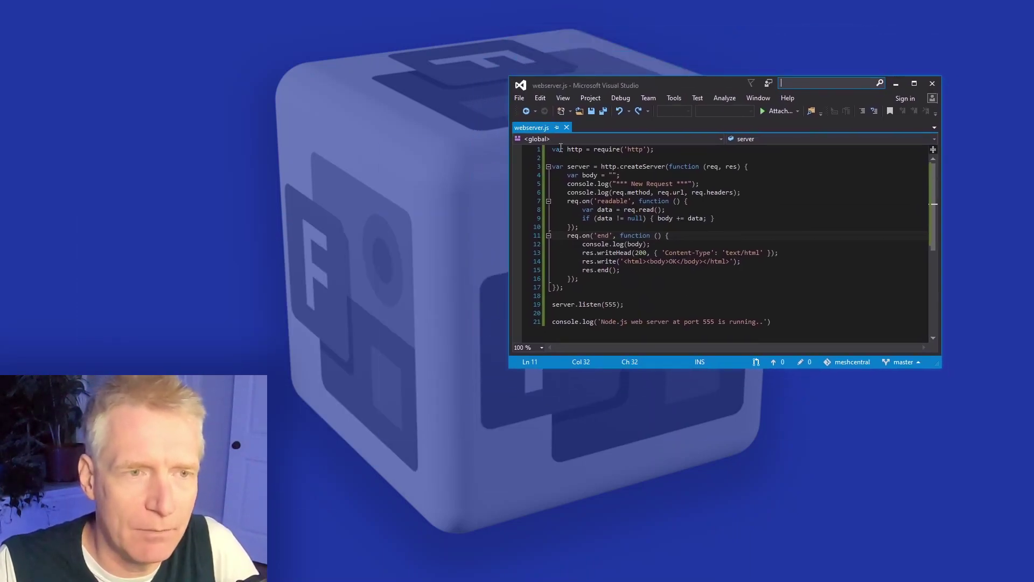
Highlight webserver.js's listen(555) port and its console.log of req.method, req.url and req.headers.
{"action": "left_click_drag", "start_coordinate": [561, 147], "coordinate": [785, 291]}
{"action": "left_click", "coordinate": [793, 294]}
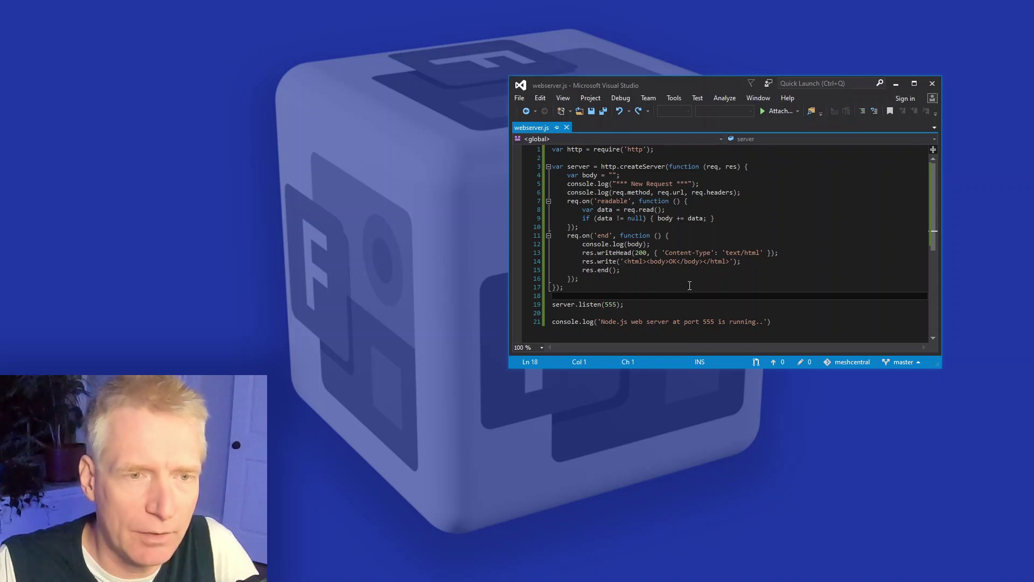
{"action": "double_click", "coordinate": [612, 304]}
{"action": "left_click", "coordinate": [727, 175]}
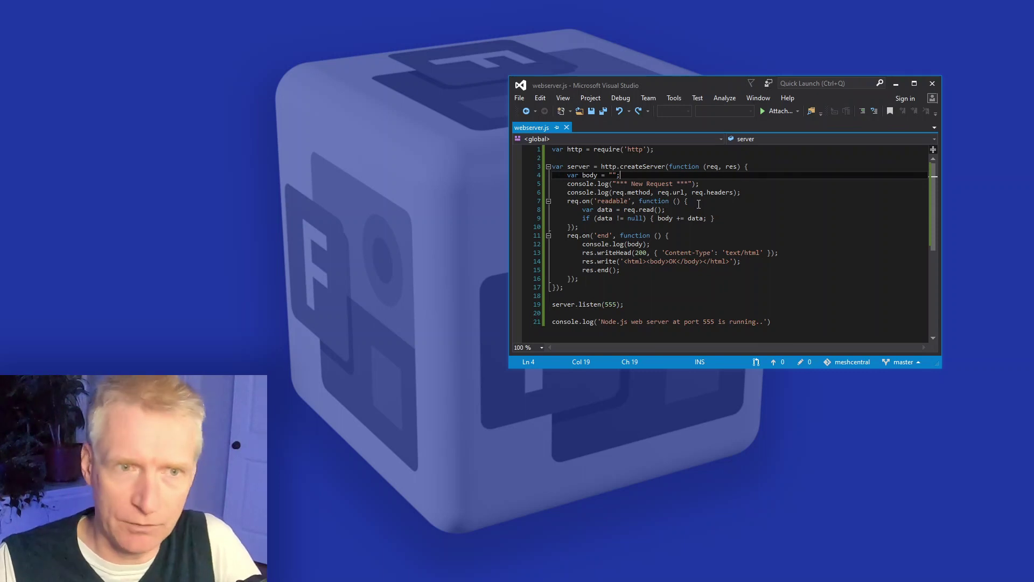
{"action": "left_click_drag", "start_coordinate": [611, 193], "coordinate": [653, 193]}
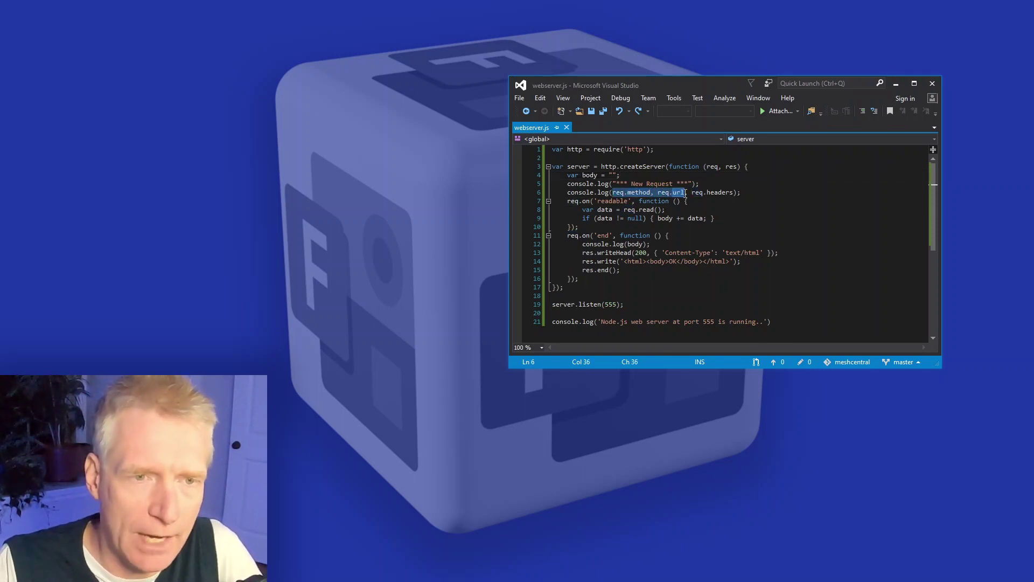
{"action": "left_click_drag", "start_coordinate": [653, 193], "coordinate": [740, 193]}
{"action": "left_click", "coordinate": [741, 192]}
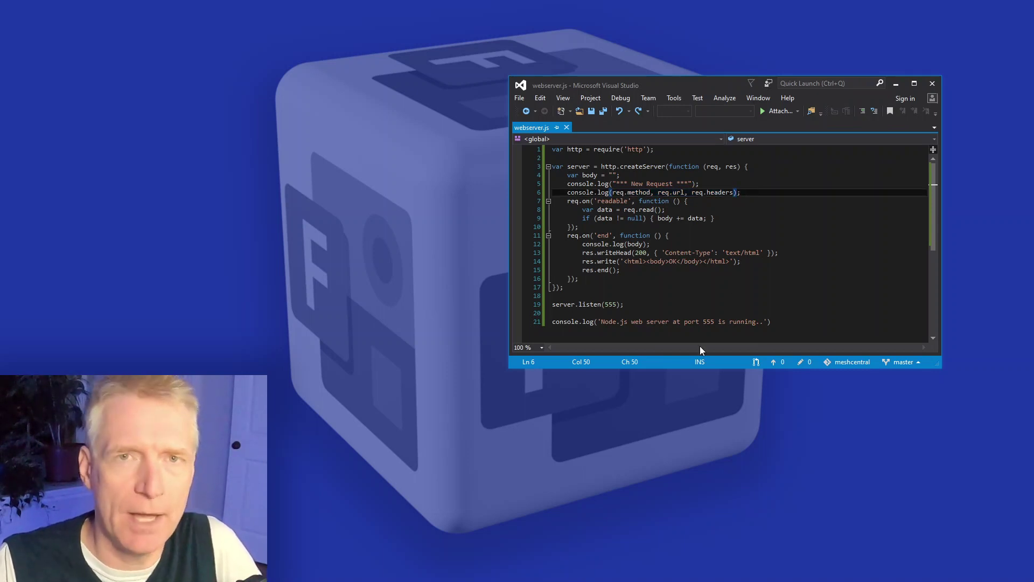
{"action": "key", "text": "alt+Tab"}
Start the server with node webserver.js in the Command Prompt at C:\Tmp.
{"action": "left_click_drag", "start_coordinate": [233, 172], "coordinate": [410, 264]}
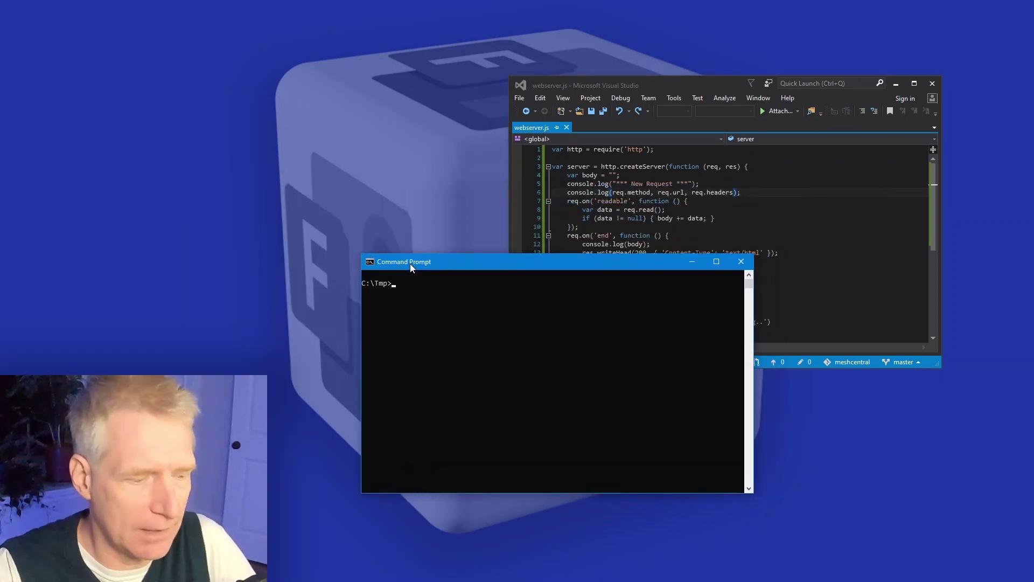
{"action": "type", "text": "node webserver.js"}
{"action": "key", "text": "Return"}
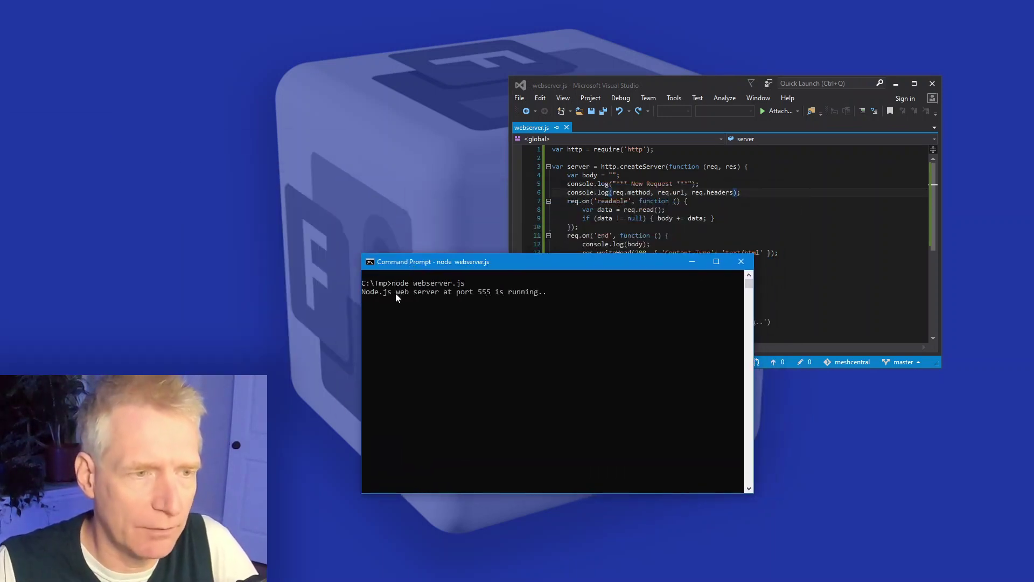
{"action": "mouse_move", "coordinate": [533, 262]}
{"action": "left_mouse_down"}
{"action": "mouse_move", "coordinate": [617, 300]}
{"action": "mouse_move", "coordinate": [742, 86]}
{"action": "left_mouse_up"}
{"action": "left_click", "coordinate": [896, 84]}
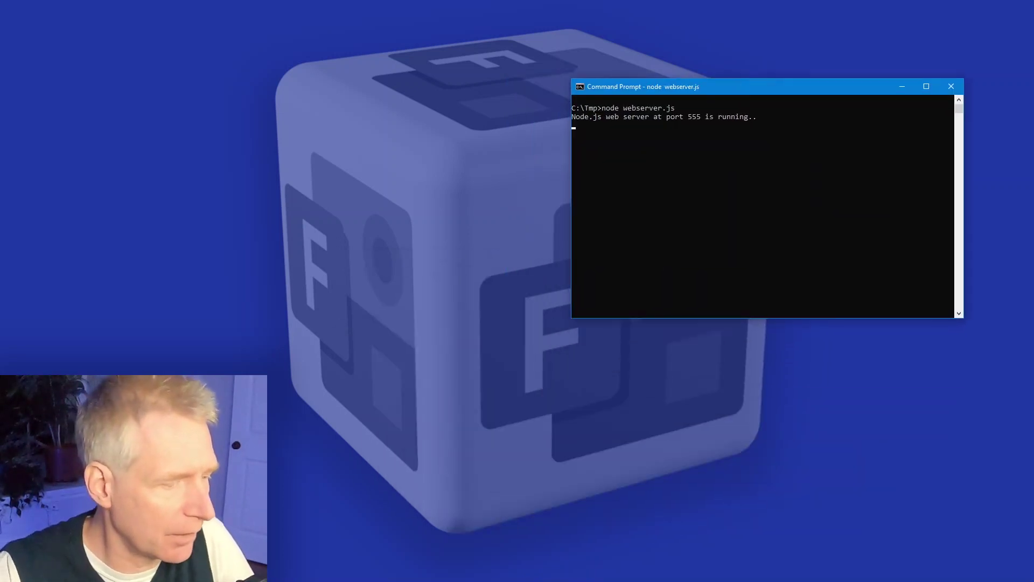
Browse to 127.0.0.1:555 in Microsoft Edge to send a test request.
{"action": "key", "text": "super"}
{"action": "type", "text": "edge"}
{"action": "key", "text": "Return"}
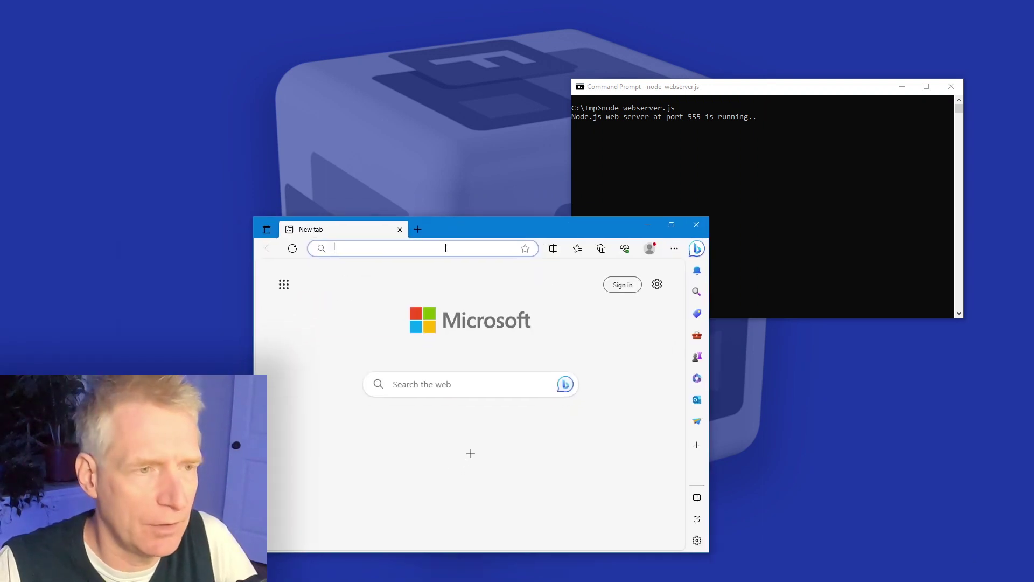
{"action": "type", "text": "127.0.0.5"}
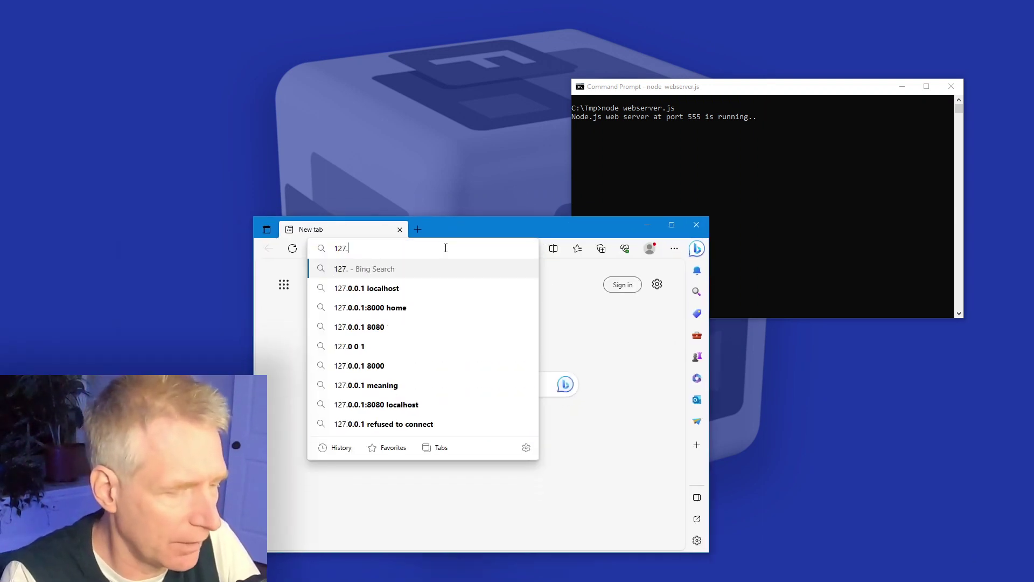
{"action": "key", "text": "BackSpace"}
{"action": "key", "text": "BackSpace"}
{"action": "type", "text": "0.0"}
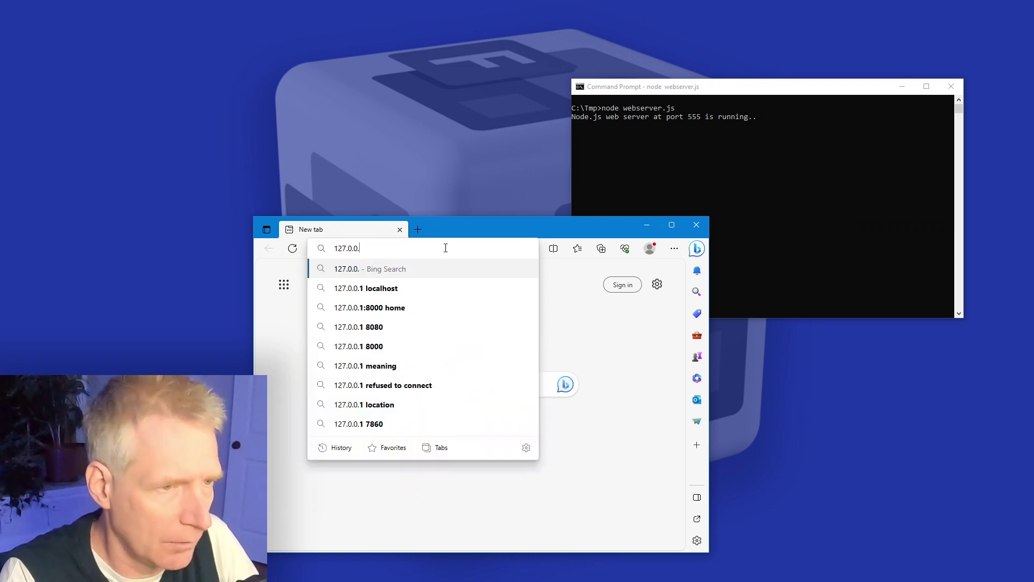
{"action": "type", "text": ".1:555"}
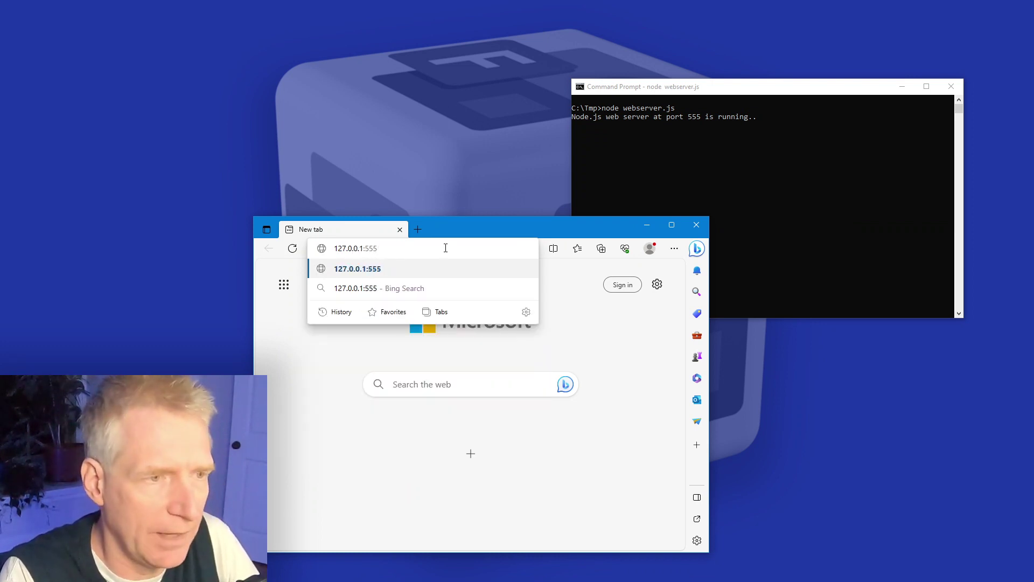
{"action": "key", "text": "Return"}
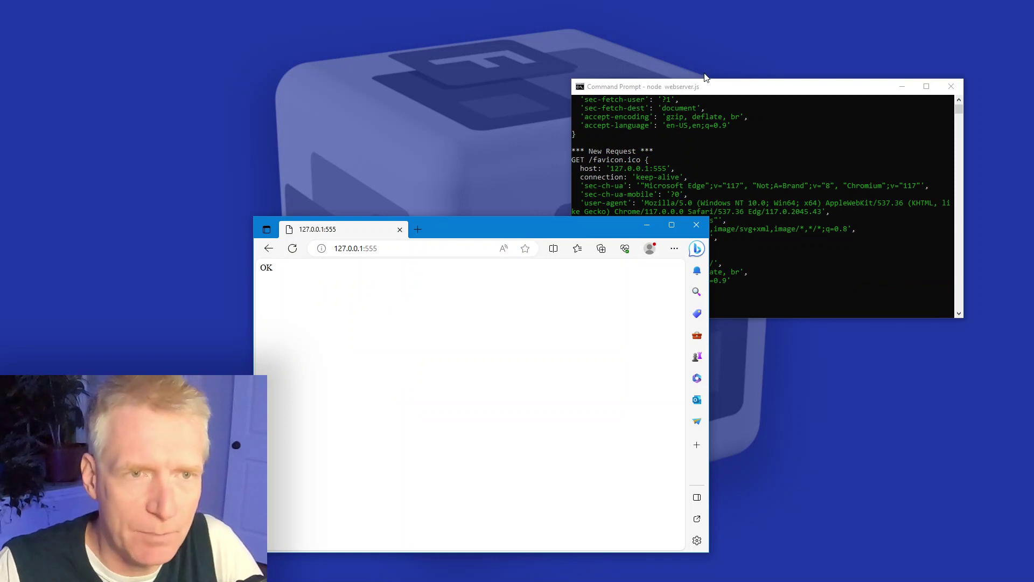
Review the logged GET request headers, including the 127.0.0.1:555 host, in the console.
{"action": "left_click_drag", "start_coordinate": [706, 86], "coordinate": [722, 76]}
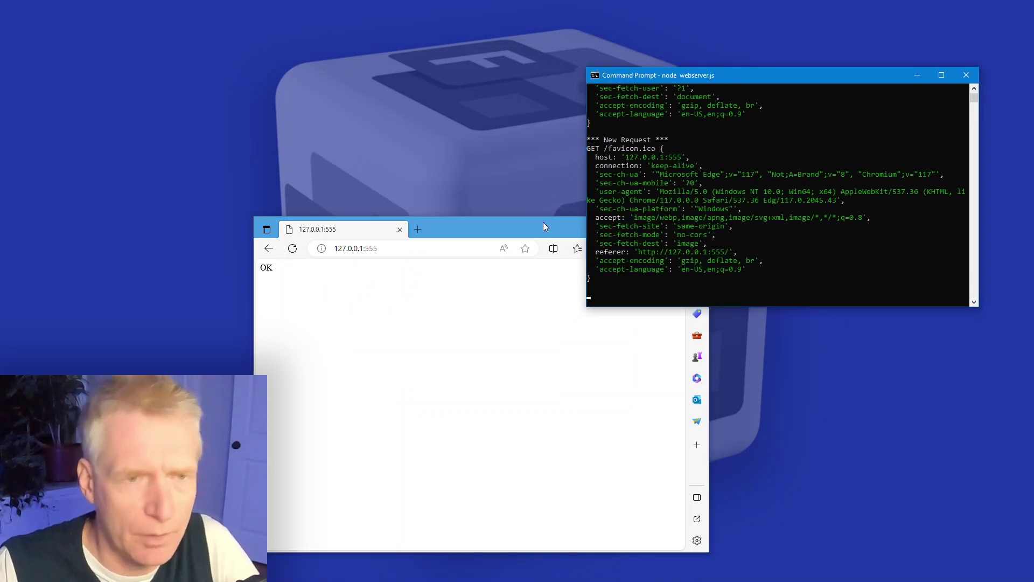
{"action": "left_click_drag", "start_coordinate": [543, 223], "coordinate": [531, 234]}
{"action": "left_click", "coordinate": [742, 189]}
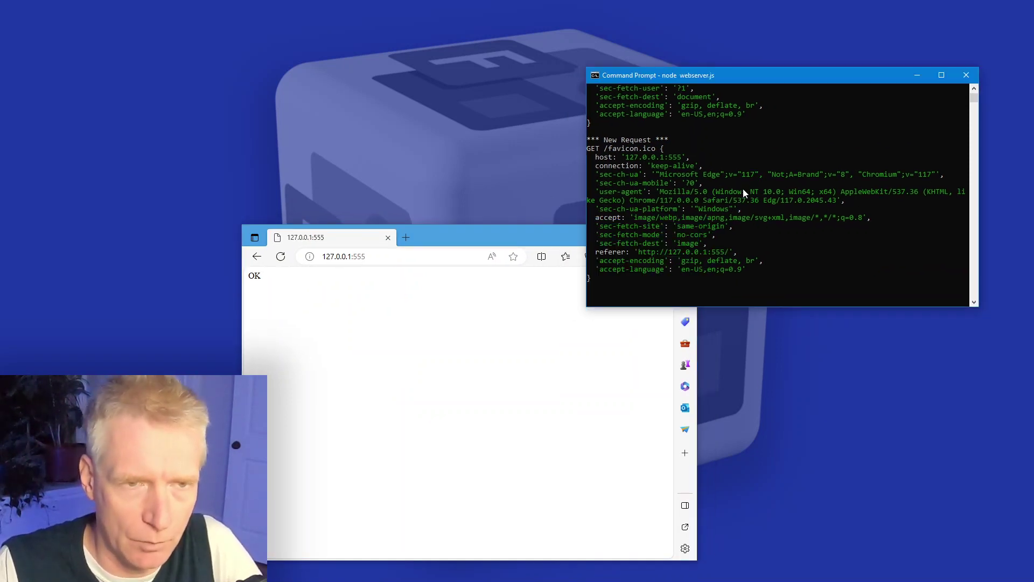
{"action": "scroll", "coordinate": [743, 189], "scroll_direction": "up", "scroll_amount": 2}
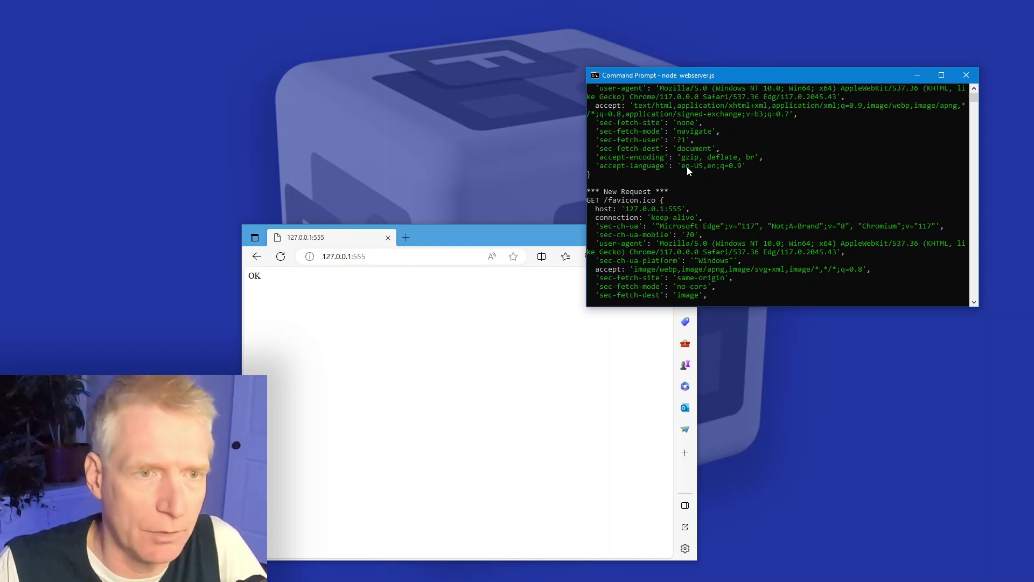
{"action": "scroll", "coordinate": [693, 188], "scroll_direction": "down", "scroll_amount": 2}
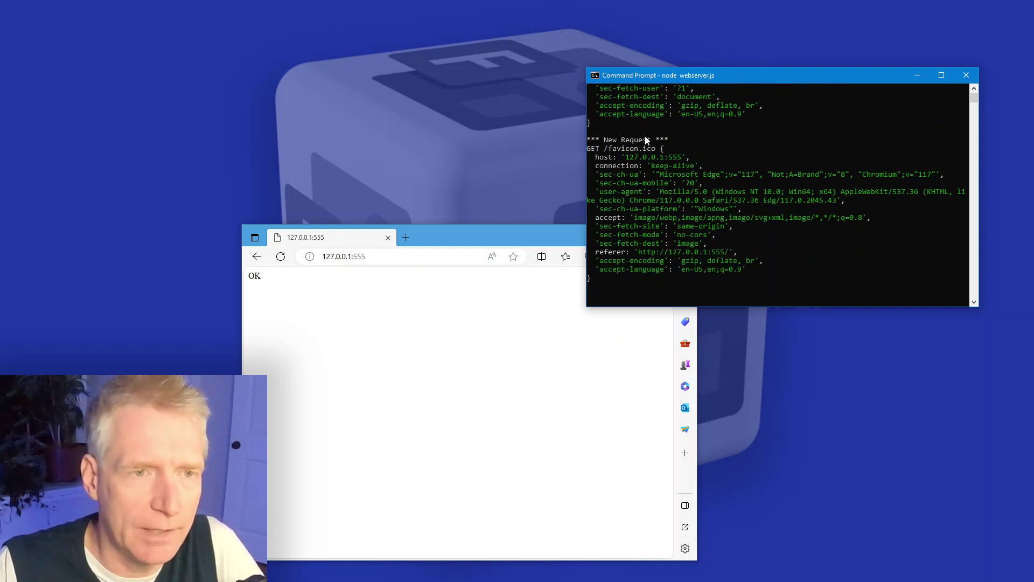
{"action": "scroll", "coordinate": [729, 207], "scroll_direction": "up", "scroll_amount": 3}
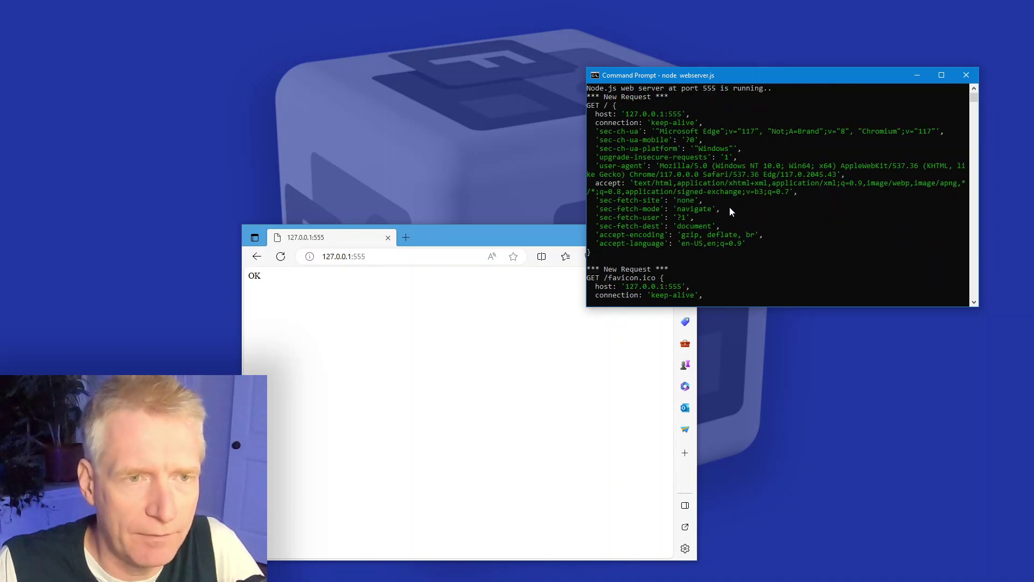
{"action": "scroll", "coordinate": [688, 194], "scroll_direction": "up", "scroll_amount": 2}
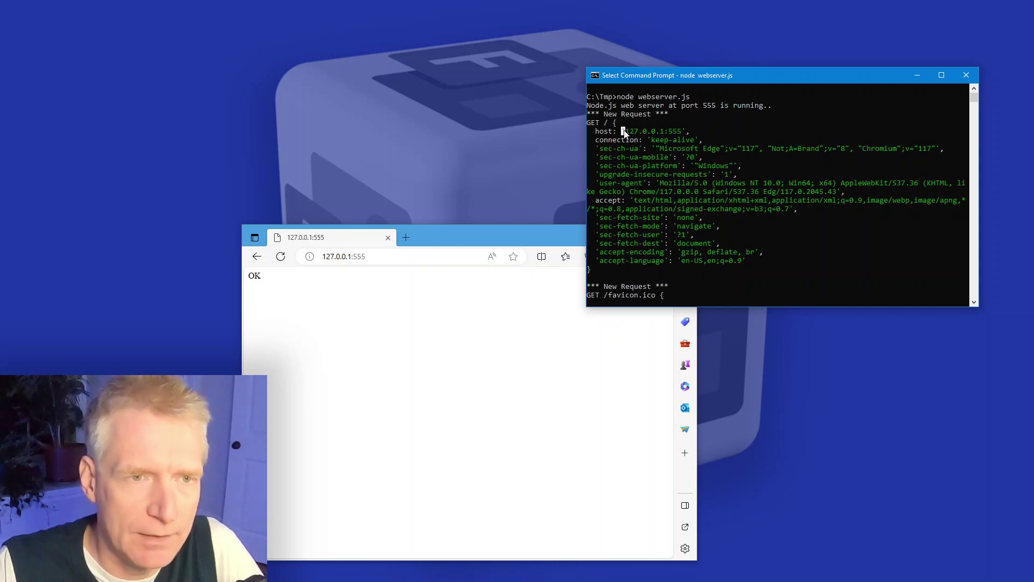
{"action": "mouse_move", "coordinate": [624, 132]}
{"action": "left_mouse_down"}
{"action": "mouse_move", "coordinate": [687, 132]}
{"action": "mouse_move", "coordinate": [712, 232]}
{"action": "left_mouse_up"}
{"action": "left_click", "coordinate": [710, 253]}
{"action": "scroll", "coordinate": [600, 276], "scroll_direction": "down", "scroll_amount": 1}
{"action": "scroll", "coordinate": [598, 251], "scroll_direction": "down", "scroll_amount": 1}
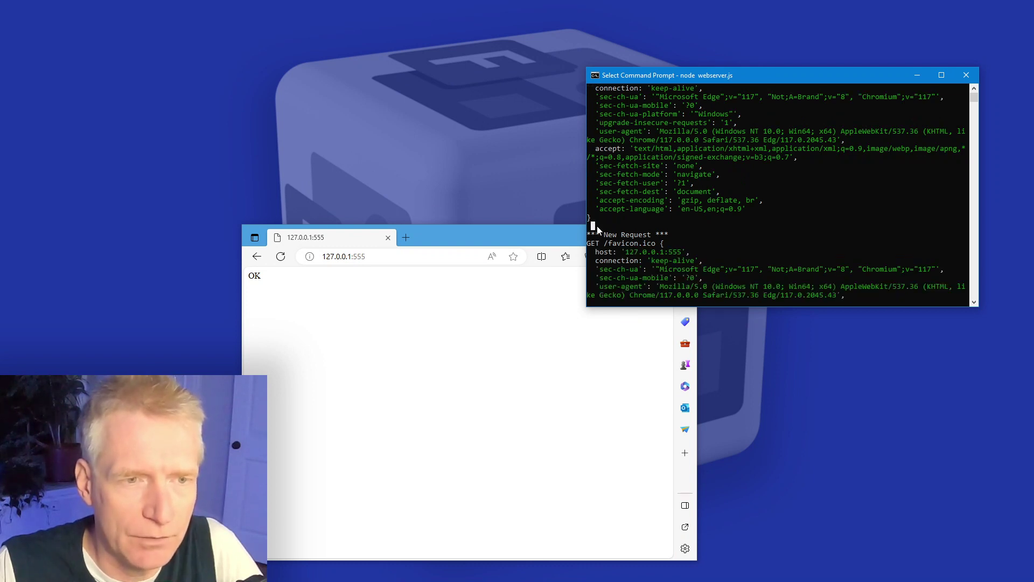
{"action": "key", "text": "Escape"}
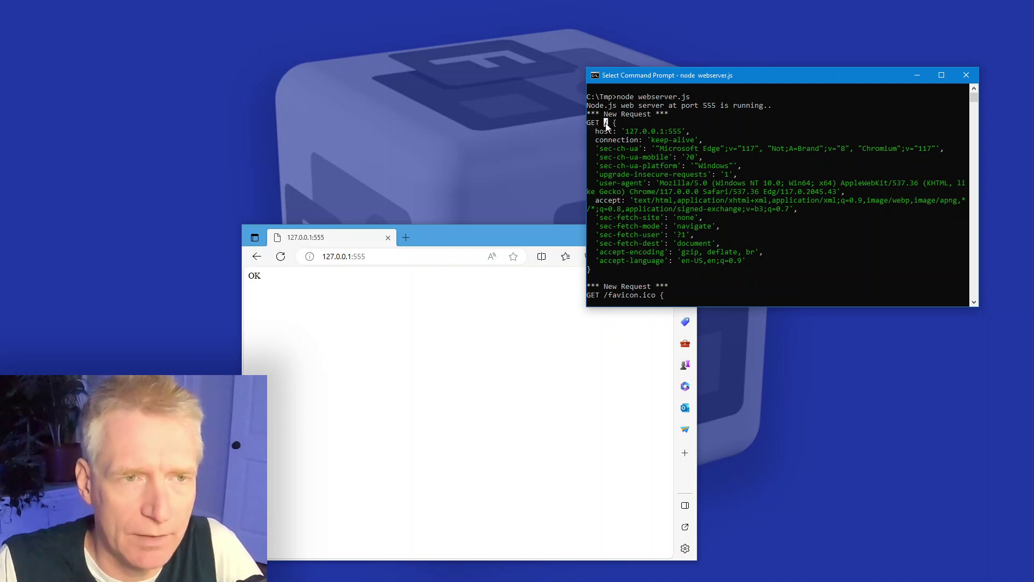
{"action": "scroll", "coordinate": [789, 224], "scroll_direction": "down", "scroll_amount": 3}
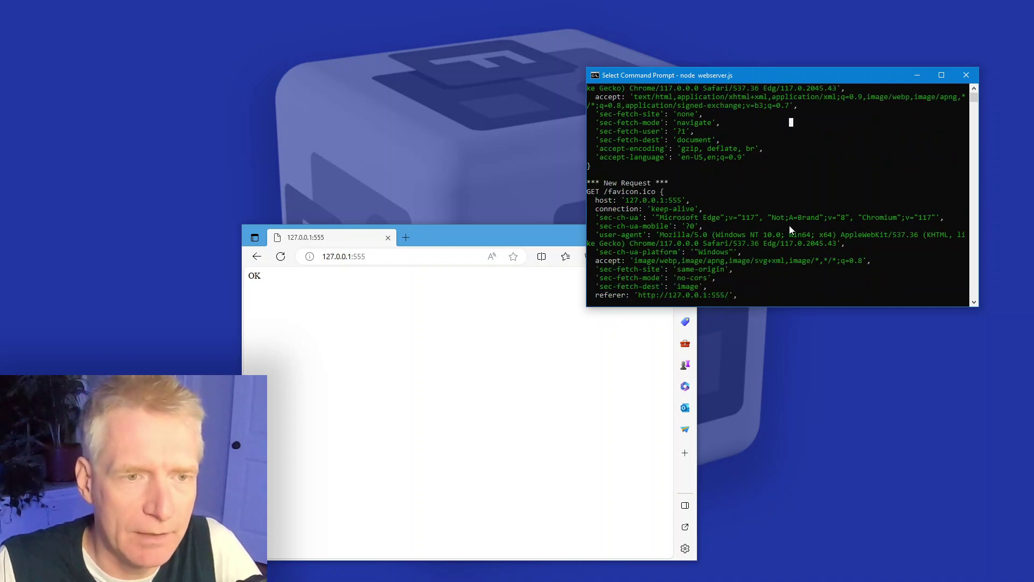
{"action": "scroll", "coordinate": [790, 226], "scroll_direction": "down", "scroll_amount": 3}
{"action": "key", "text": "Escape"}
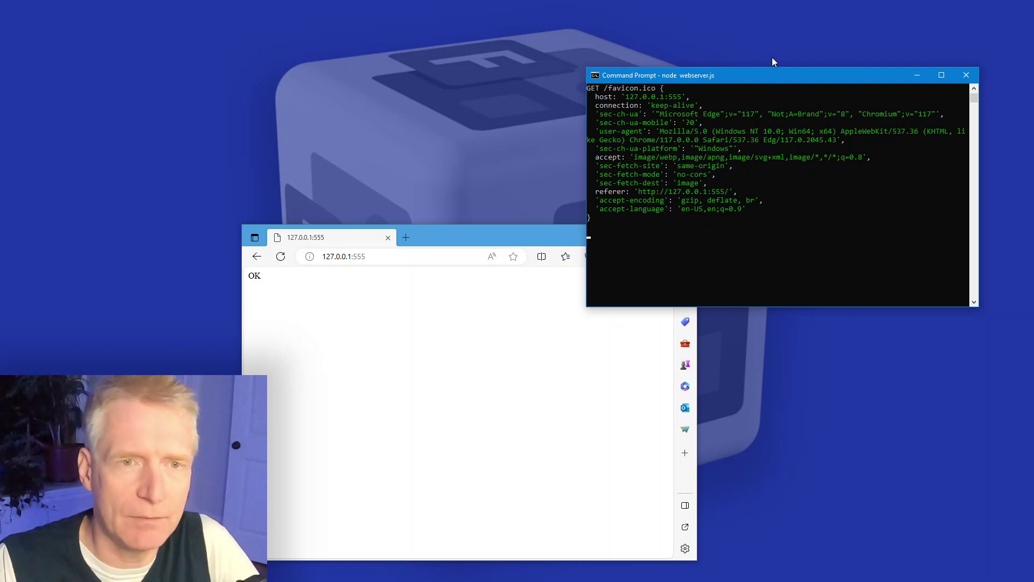
{"action": "left_click_drag", "start_coordinate": [778, 78], "coordinate": [813, 33]}
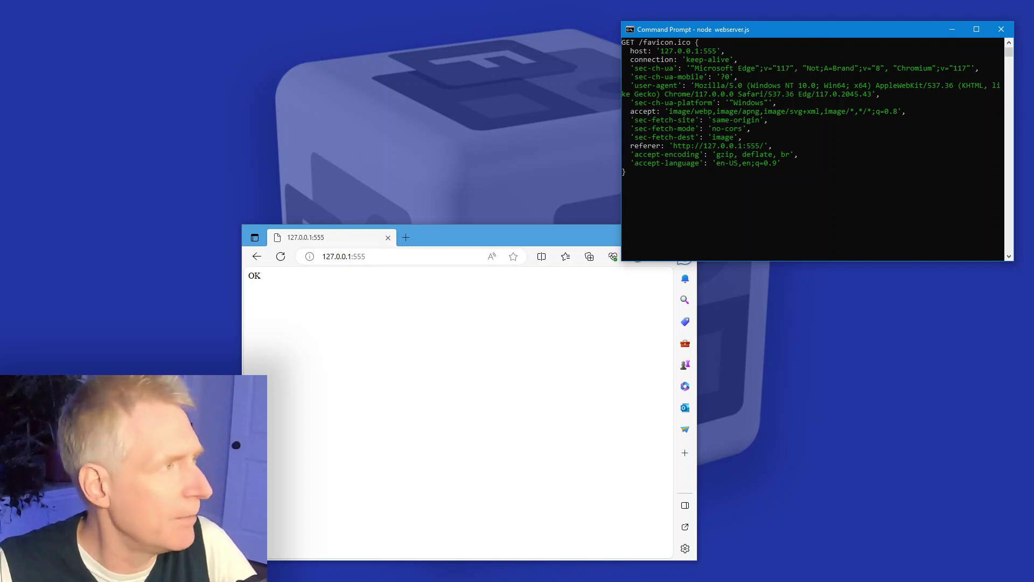
Reach the server through myhomeabc.duckdns.org in Edge.
{"action": "left_click", "coordinate": [380, 250]}
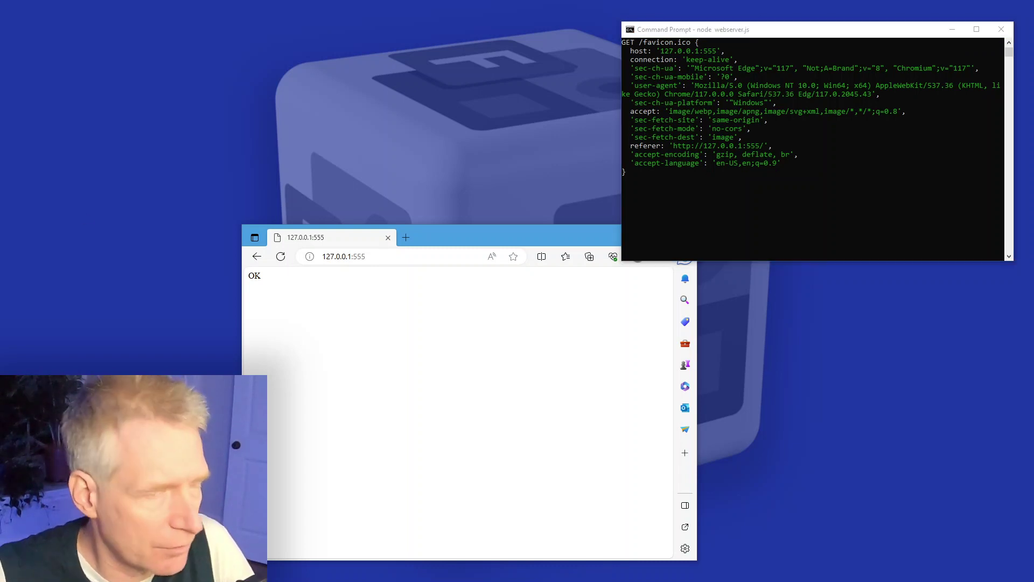
{"action": "left_click", "coordinate": [380, 256]}
{"action": "type", "text": "http://myhomeabc.duckdns.org/"}
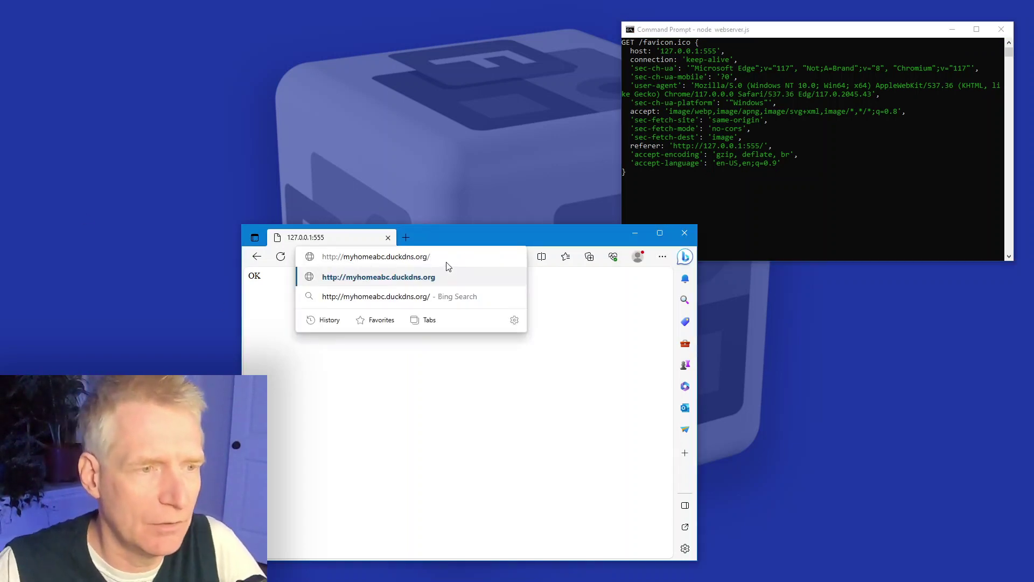
{"action": "key", "text": "Return"}
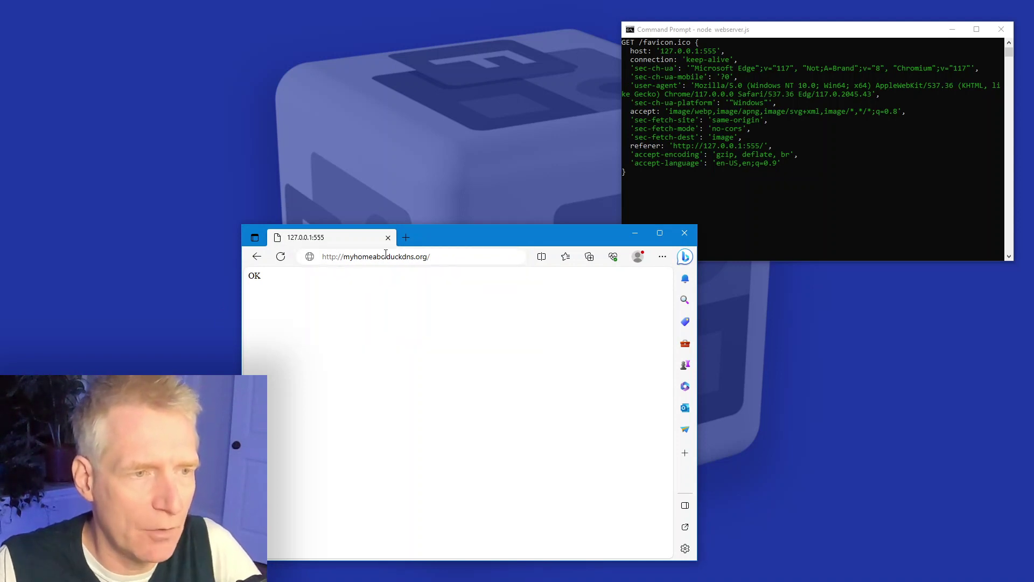
{"action": "left_click", "coordinate": [440, 256]}
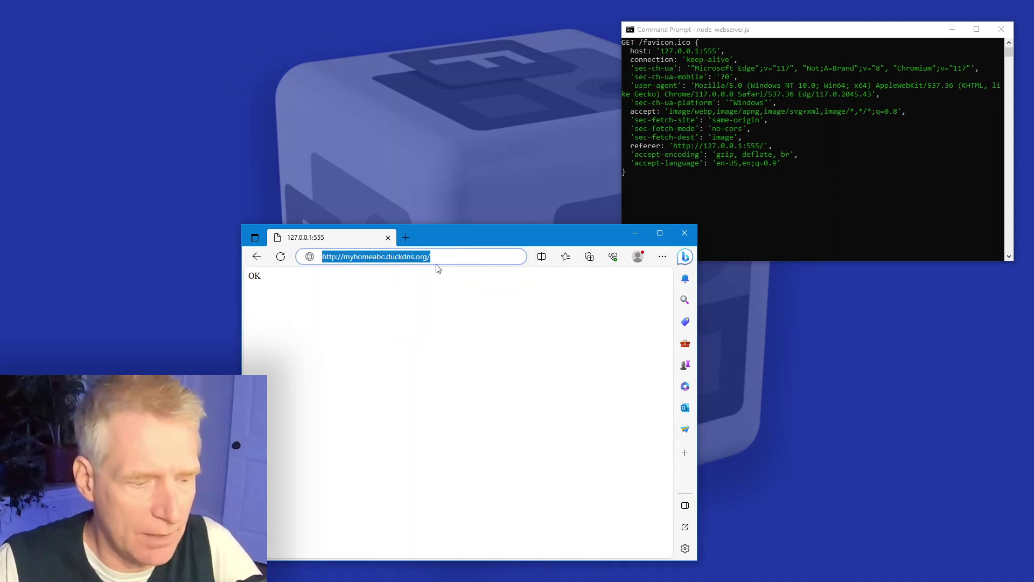
{"action": "key", "text": "Return"}
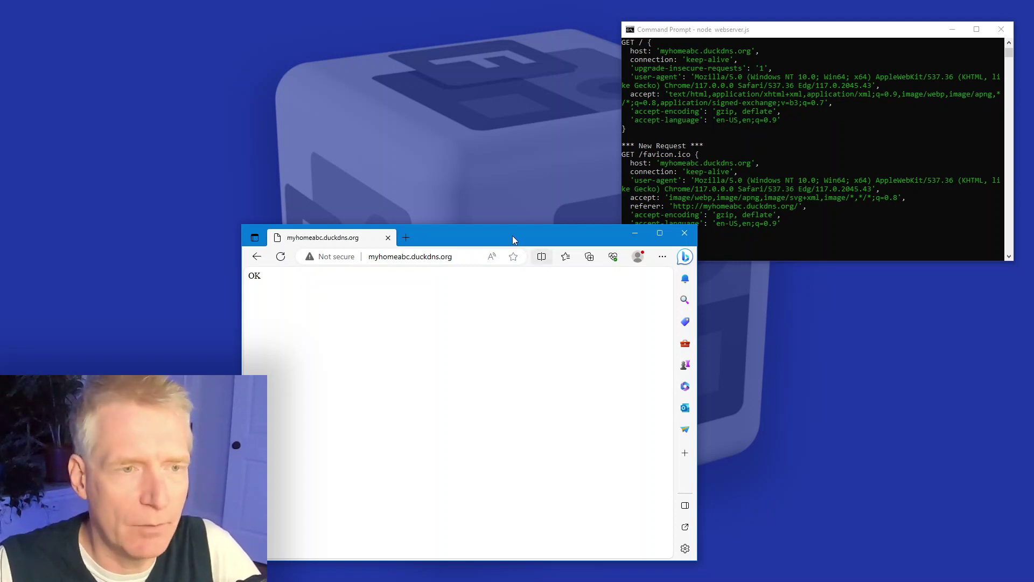
Move the Edge window showing OK to the right and minimize it.
{"action": "left_click_drag", "start_coordinate": [513, 235], "coordinate": [521, 235]}
{"action": "left_click", "coordinate": [311, 325]}
{"action": "left_click_drag", "start_coordinate": [453, 237], "coordinate": [459, 242]}
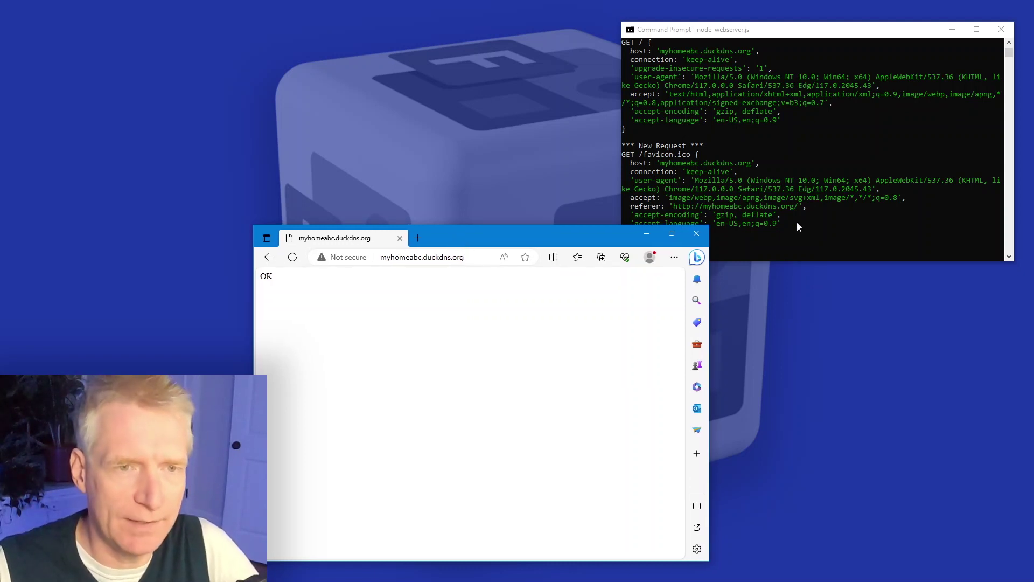
{"action": "mouse_move", "coordinate": [509, 231]}
{"action": "left_mouse_down"}
{"action": "mouse_move", "coordinate": [777, 234]}
{"action": "mouse_move", "coordinate": [763, 239]}
{"action": "left_mouse_up"}
{"action": "left_click", "coordinate": [941, 239]}
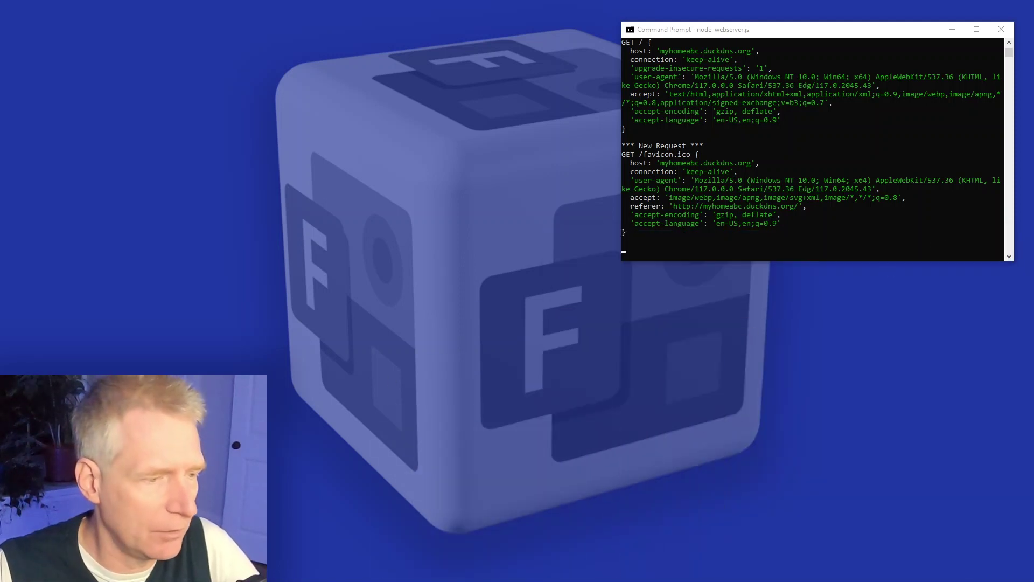
Restore Edge, go to office.com, and launch Forms from the Microsoft 365 Apps list.
{"action": "left_click", "coordinate": [293, 534]}
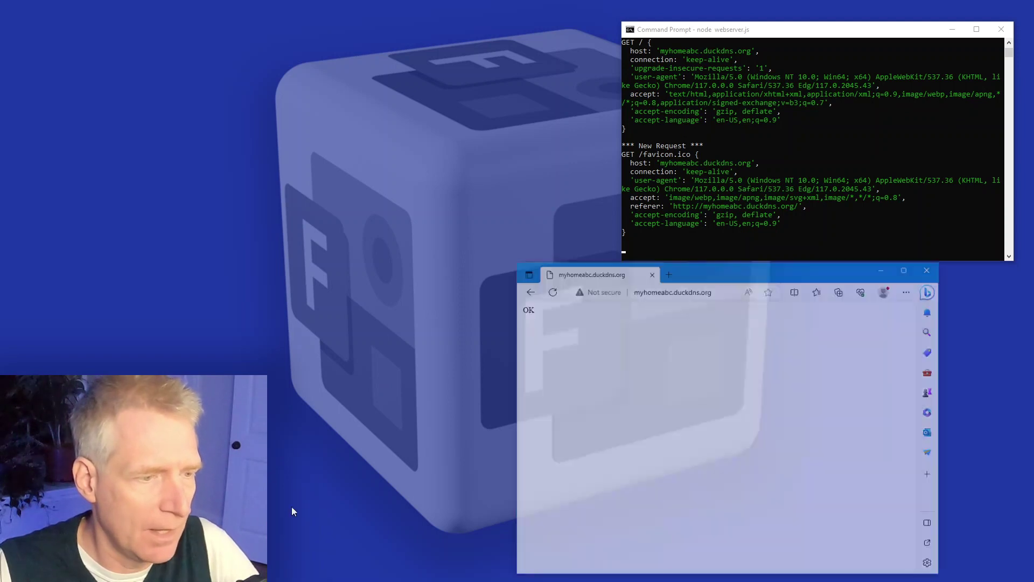
{"action": "left_click", "coordinate": [715, 263]}
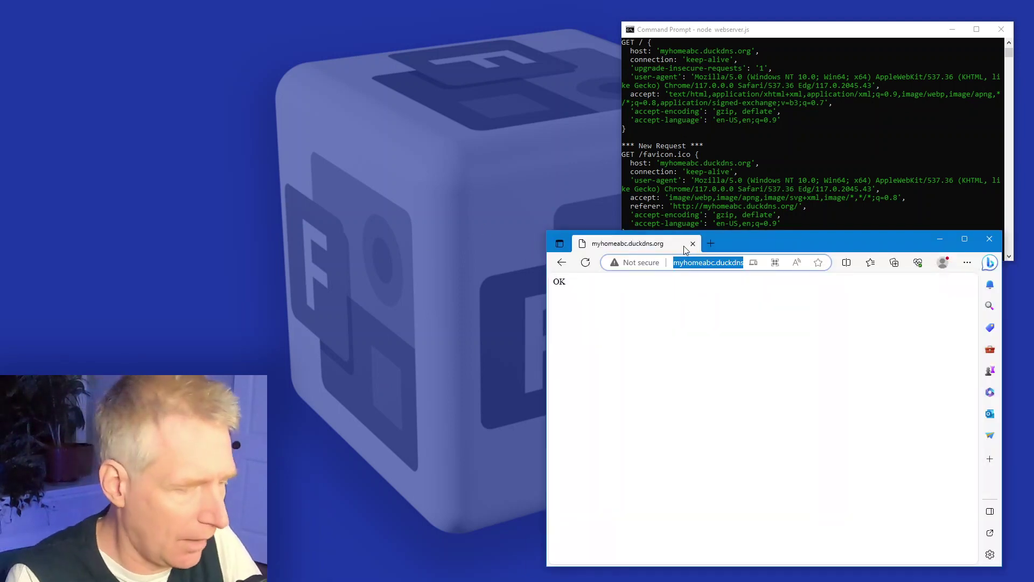
{"action": "type", "text": "office.c"}
{"action": "key", "text": "Return"}
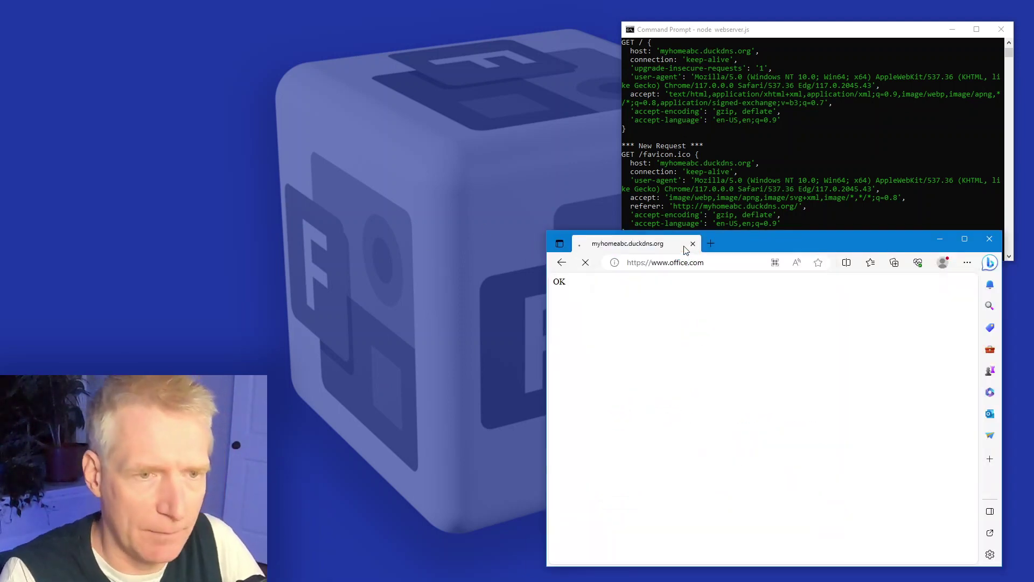
{"action": "left_click_drag", "start_coordinate": [675, 246], "coordinate": [340, 55]}
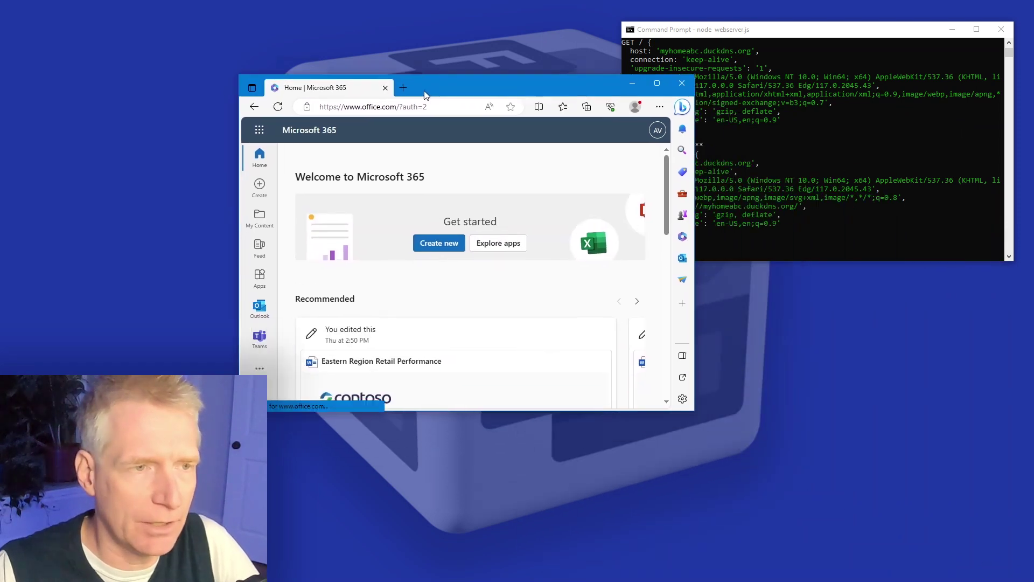
{"action": "left_click_drag", "start_coordinate": [668, 378], "coordinate": [983, 558]}
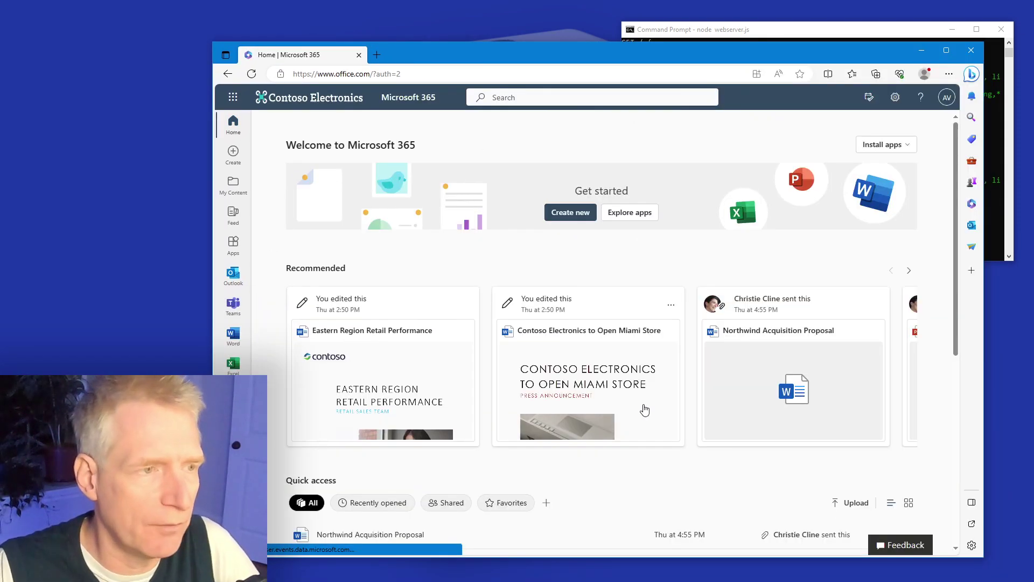
{"action": "left_click", "coordinate": [233, 245]}
{"action": "scroll", "coordinate": [735, 323], "scroll_direction": "down", "scroll_amount": 2}
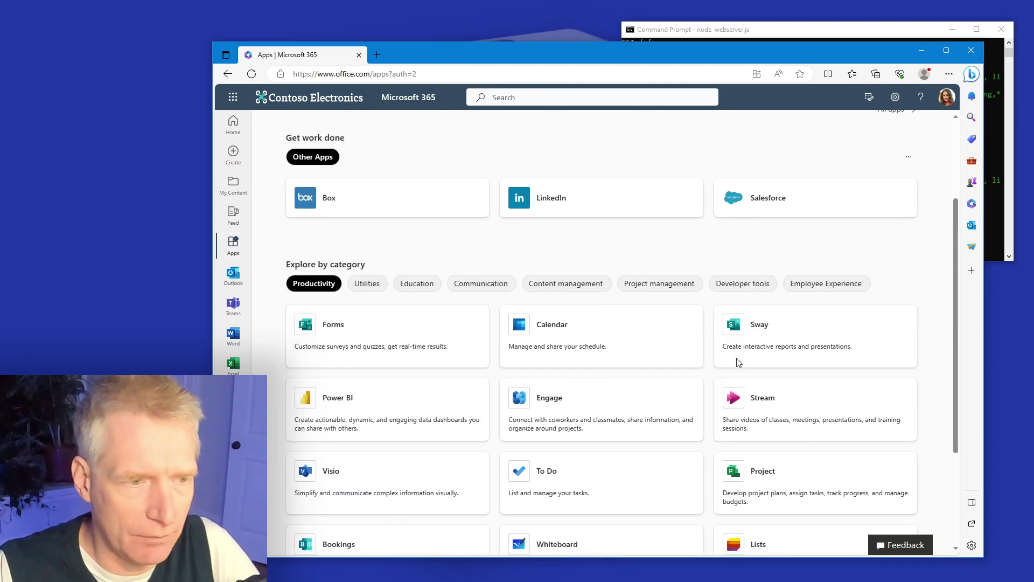
{"action": "left_click", "coordinate": [388, 335]}
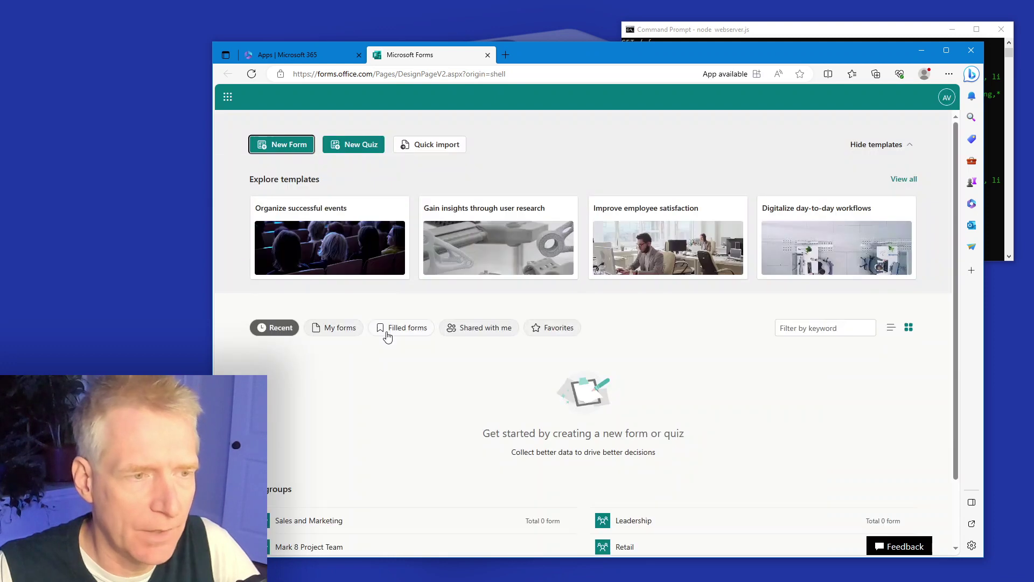
Start a new form titled 'Feedback Form' and add a Rating question.
{"action": "left_click", "coordinate": [283, 146]}
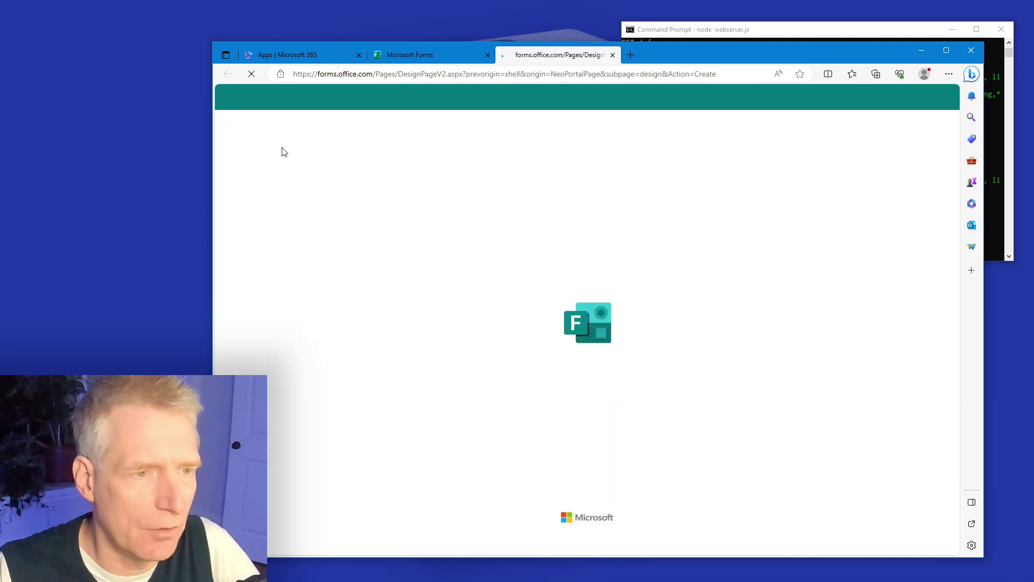
{"action": "left_click", "coordinate": [443, 194]}
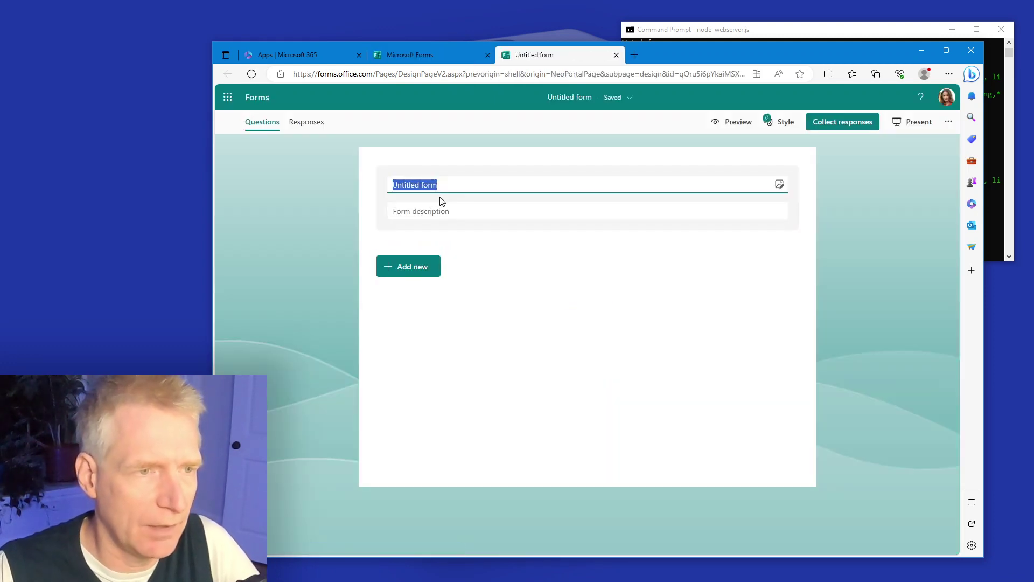
{"action": "type", "text": "Feedback Form"}
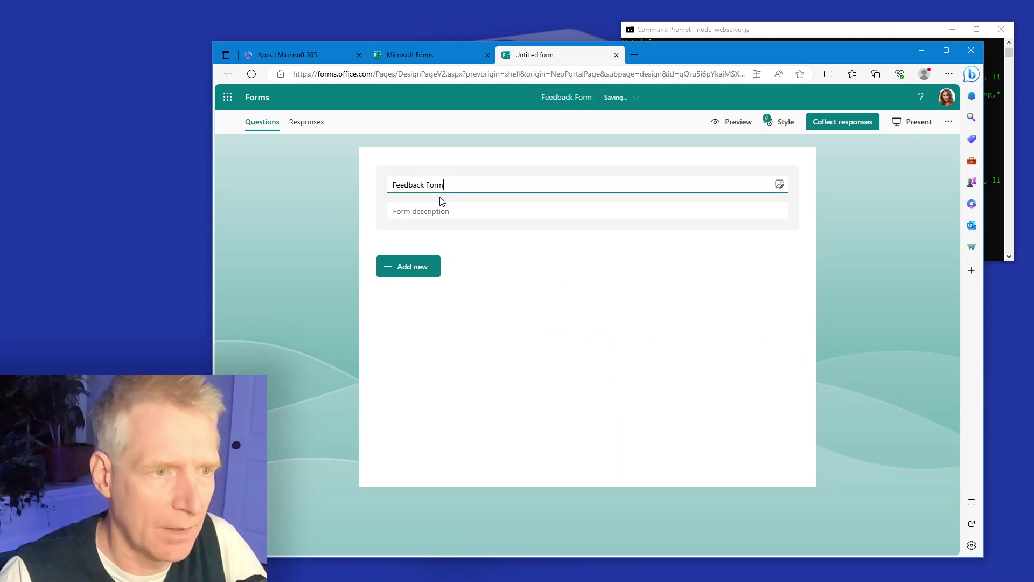
{"action": "left_click", "coordinate": [408, 267]}
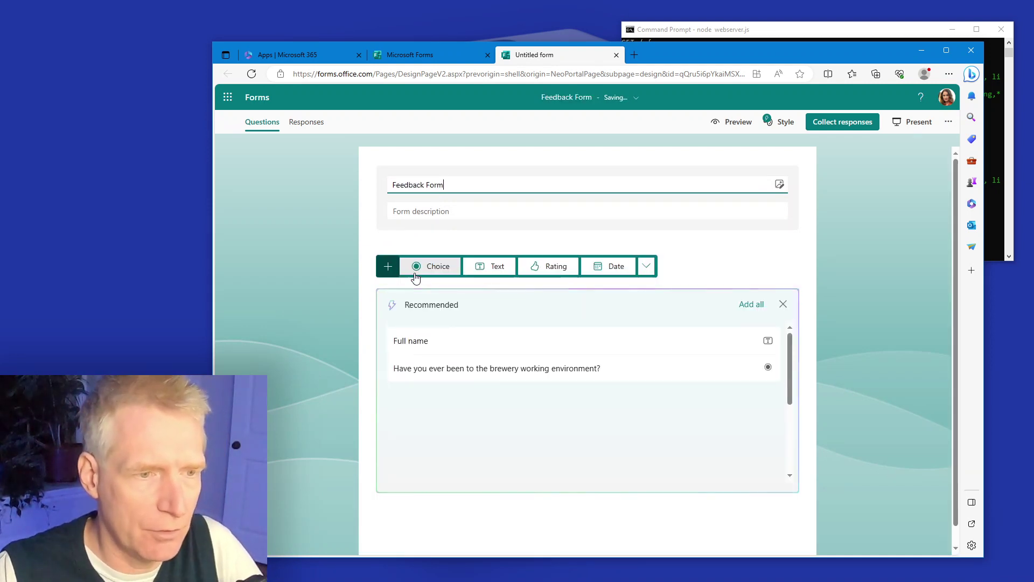
{"action": "left_click", "coordinate": [646, 266]}
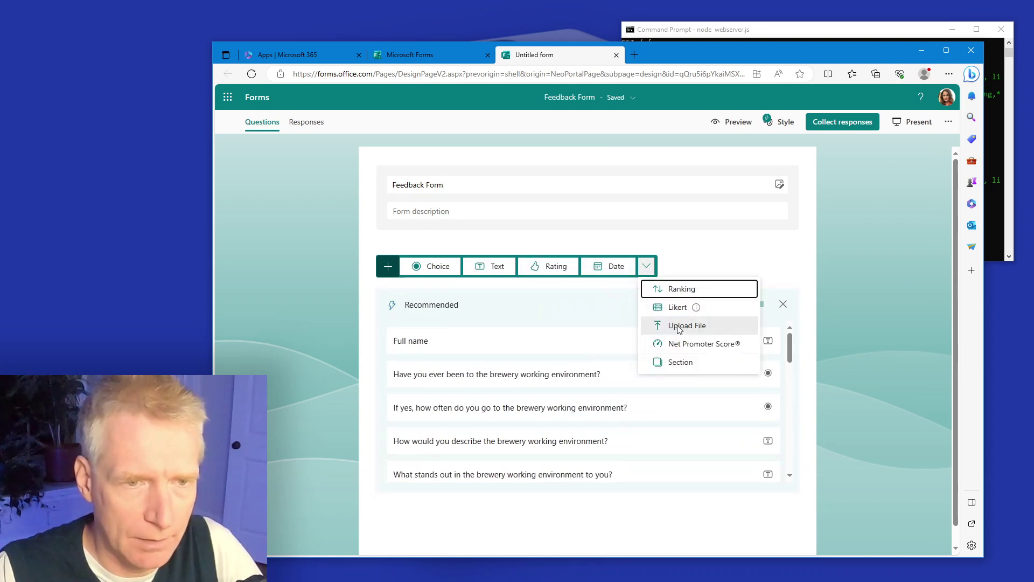
{"action": "left_click", "coordinate": [556, 267]}
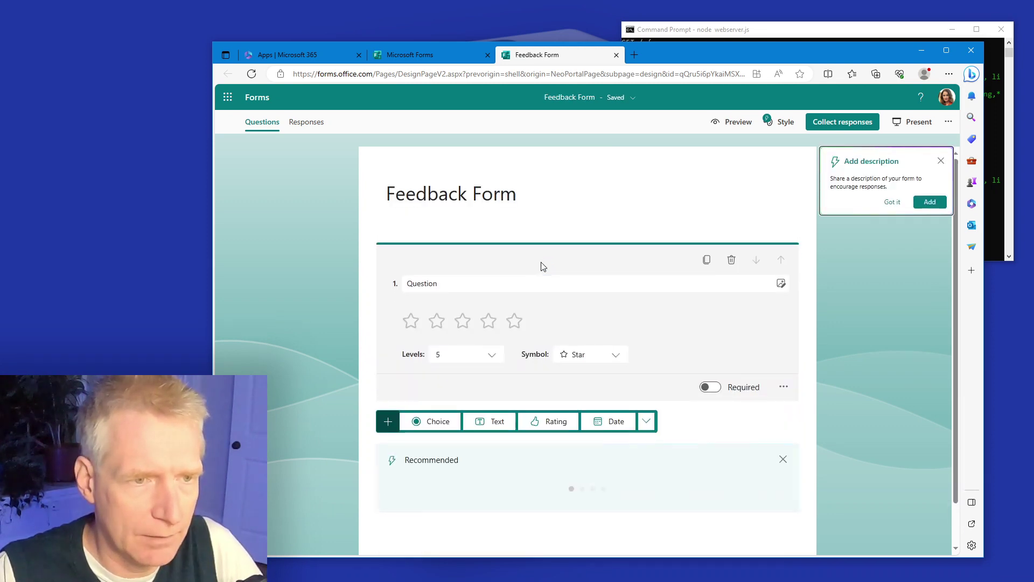
Give the rating 10 levels and the text 'What is the feedback?', then preview it.
{"action": "left_click", "coordinate": [493, 356]}
{"action": "scroll", "coordinate": [464, 405], "scroll_direction": "down", "scroll_amount": 3}
{"action": "left_click", "coordinate": [455, 441]}
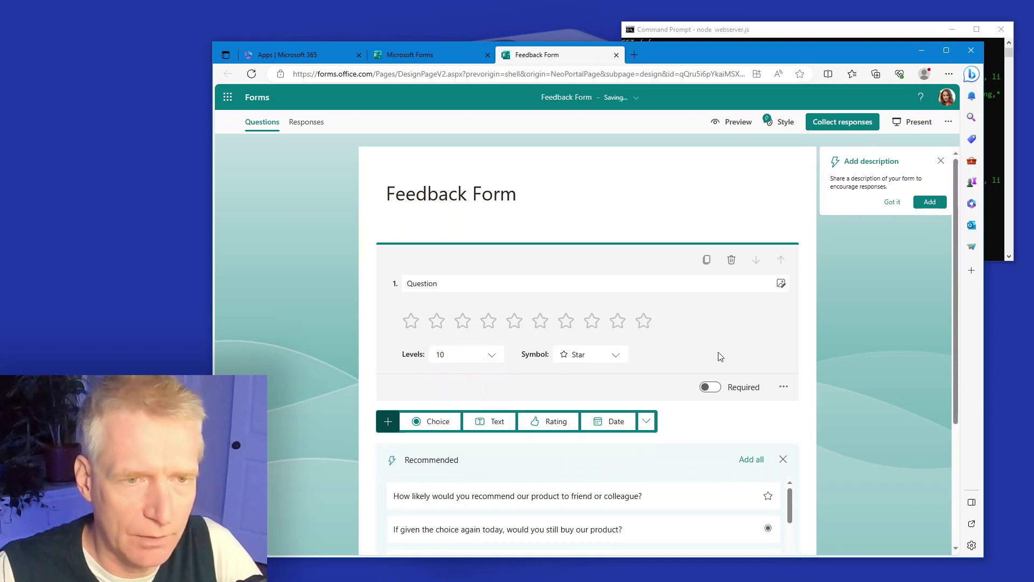
{"action": "left_click", "coordinate": [489, 285]}
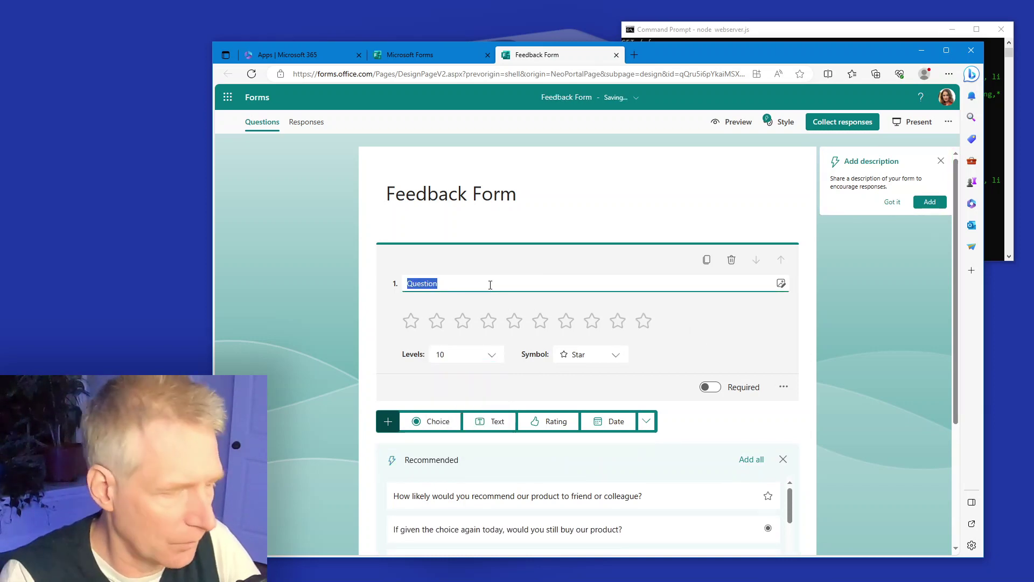
{"action": "type", "text": "What is th"}
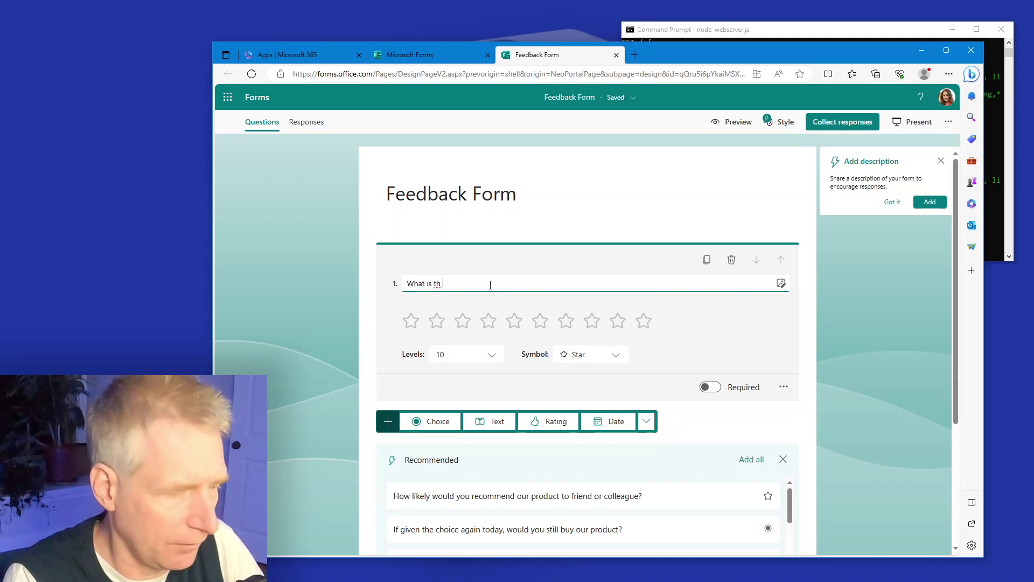
{"action": "type", "text": "e feedback?"}
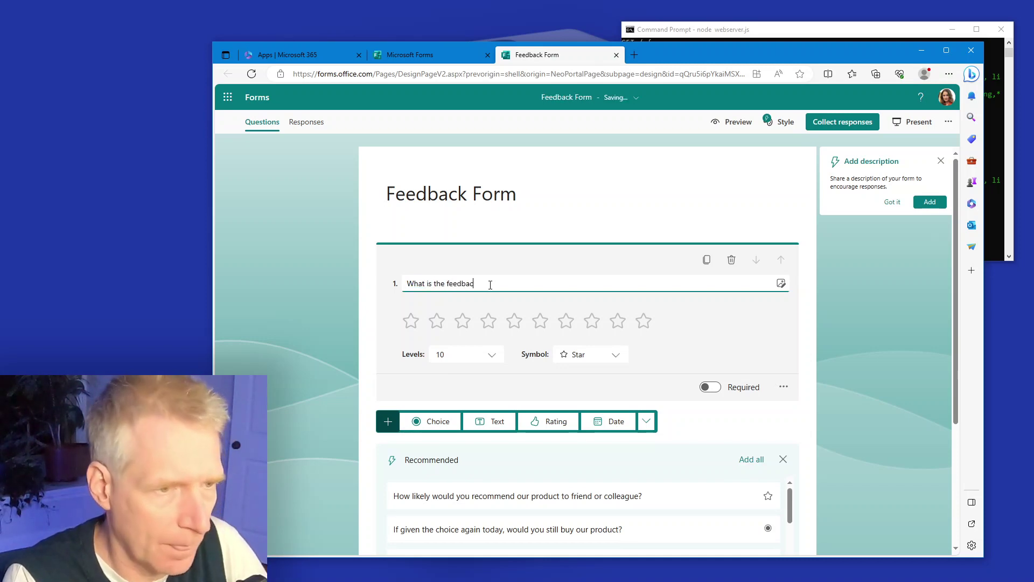
{"action": "left_click", "coordinate": [318, 293]}
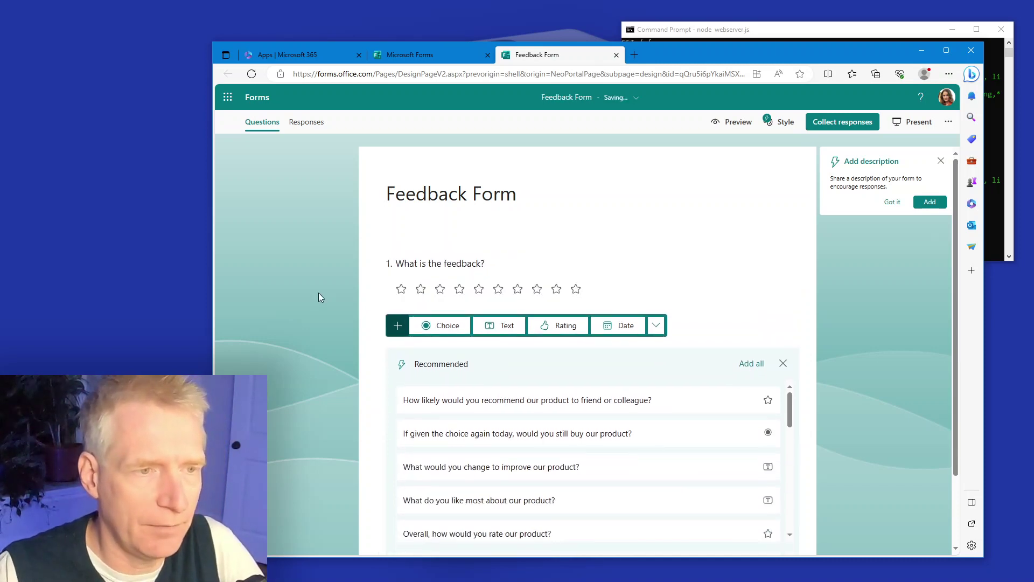
{"action": "left_click", "coordinate": [783, 364]}
{"action": "left_click", "coordinate": [732, 121]}
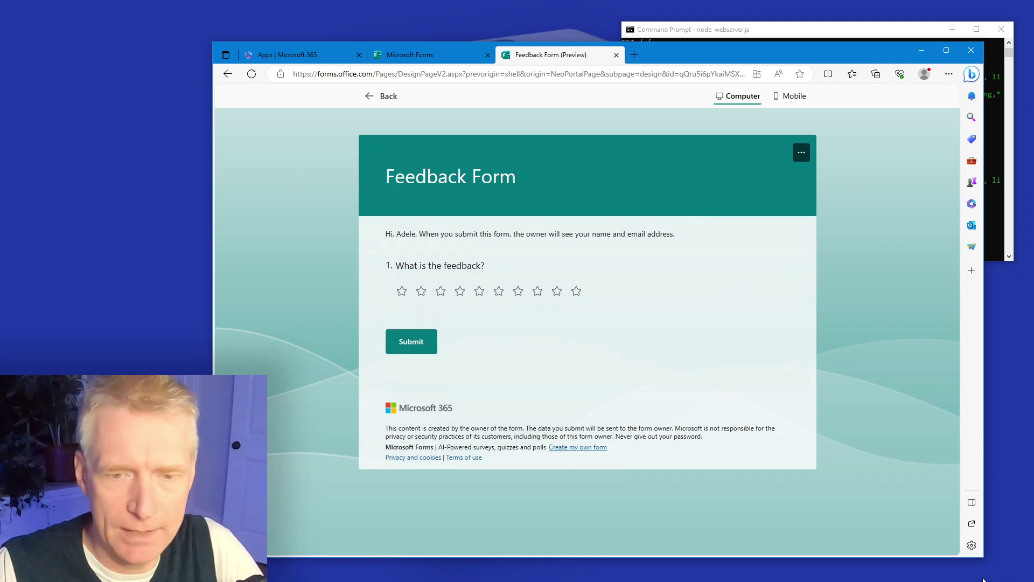
Shrink the Edge window and shift it down-left so the Command Prompt log shows.
{"action": "mouse_move", "coordinate": [984, 557]}
{"action": "left_mouse_down"}
{"action": "mouse_move", "coordinate": [714, 525]}
{"action": "mouse_move", "coordinate": [718, 498]}
{"action": "left_mouse_up"}
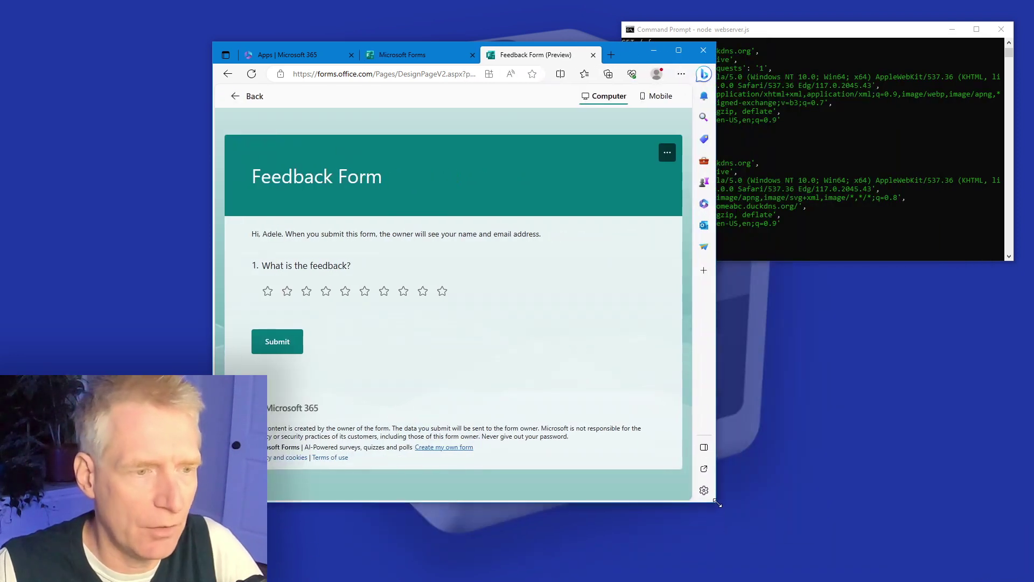
{"action": "left_click_drag", "start_coordinate": [623, 54], "coordinate": [545, 95]}
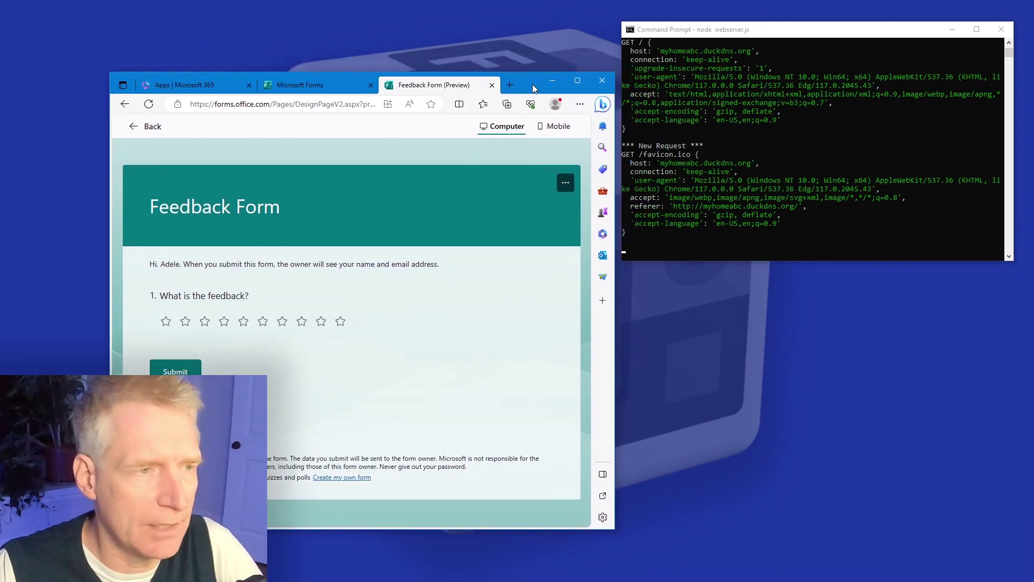
{"action": "left_click", "coordinate": [332, 333]}
{"action": "left_click_drag", "start_coordinate": [541, 98], "coordinate": [554, 100]}
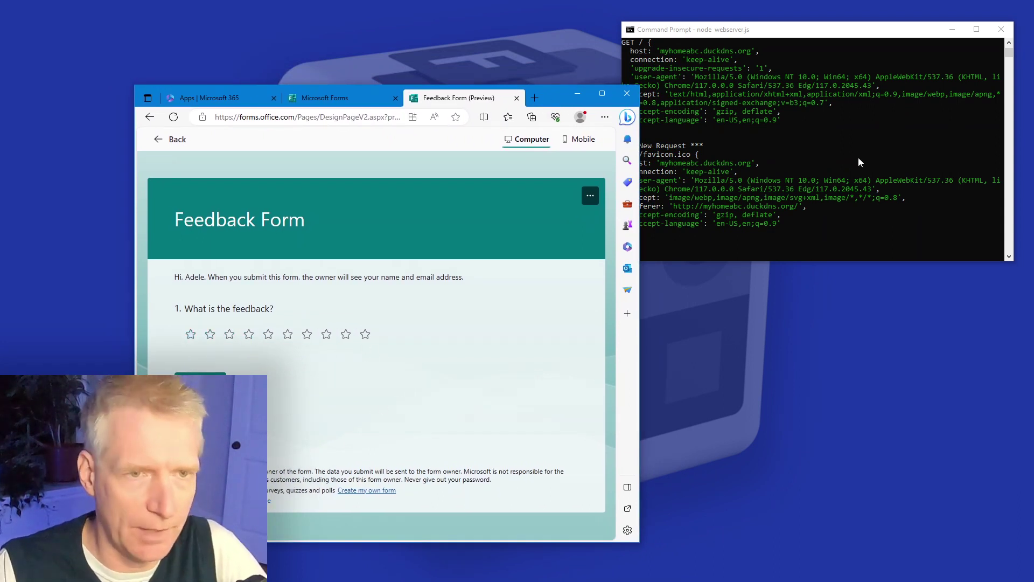
{"action": "left_click_drag", "start_coordinate": [554, 100], "coordinate": [551, 103]}
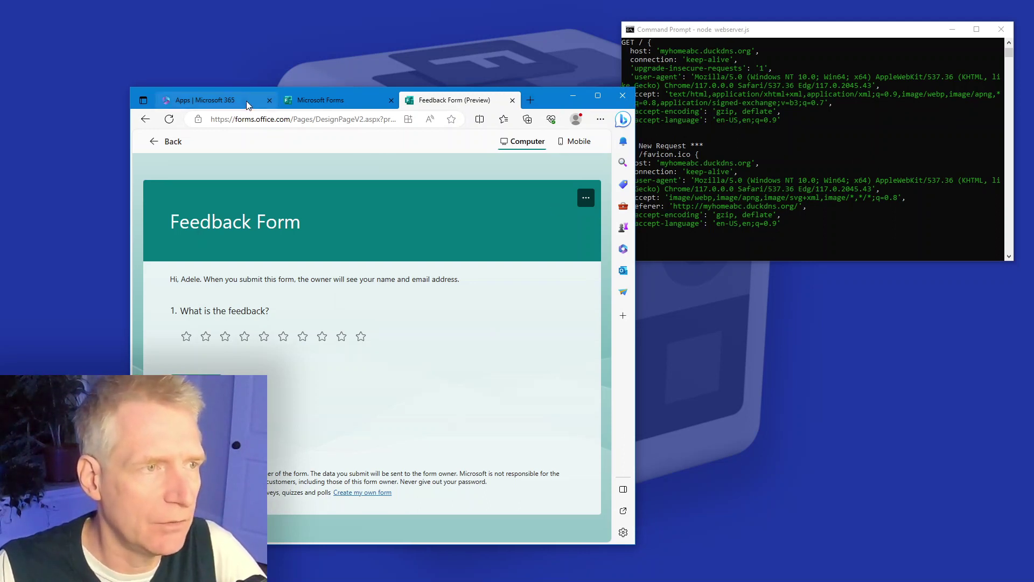
Open Power Automate in a new tab from the Microsoft 365 apps page, then widen the browser.
{"action": "left_click", "coordinate": [204, 99]}
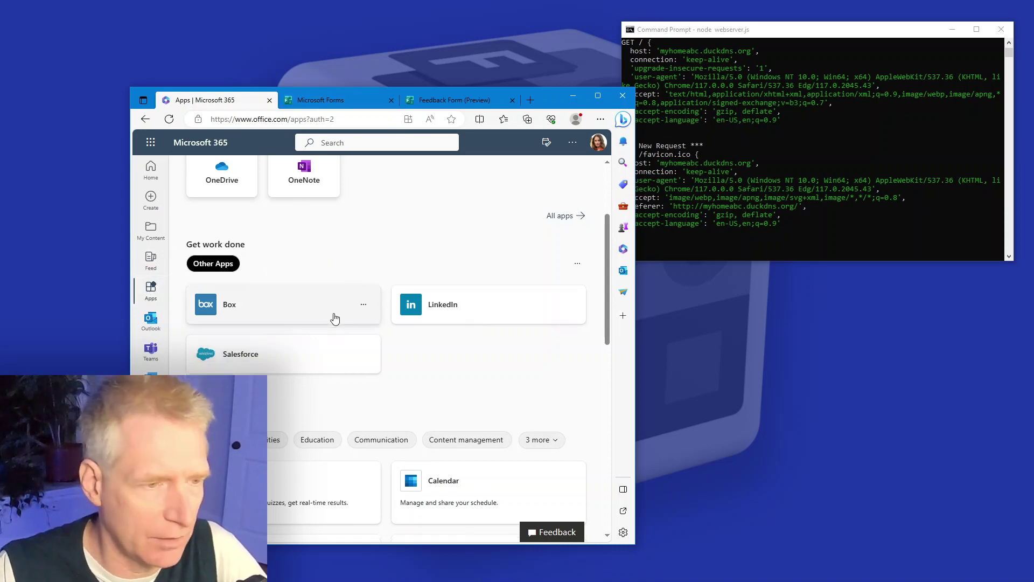
{"action": "scroll", "coordinate": [332, 315], "scroll_direction": "down", "scroll_amount": 5}
{"action": "scroll", "coordinate": [332, 315], "scroll_direction": "down", "scroll_amount": 5}
{"action": "scroll", "coordinate": [332, 316], "scroll_direction": "down", "scroll_amount": 3}
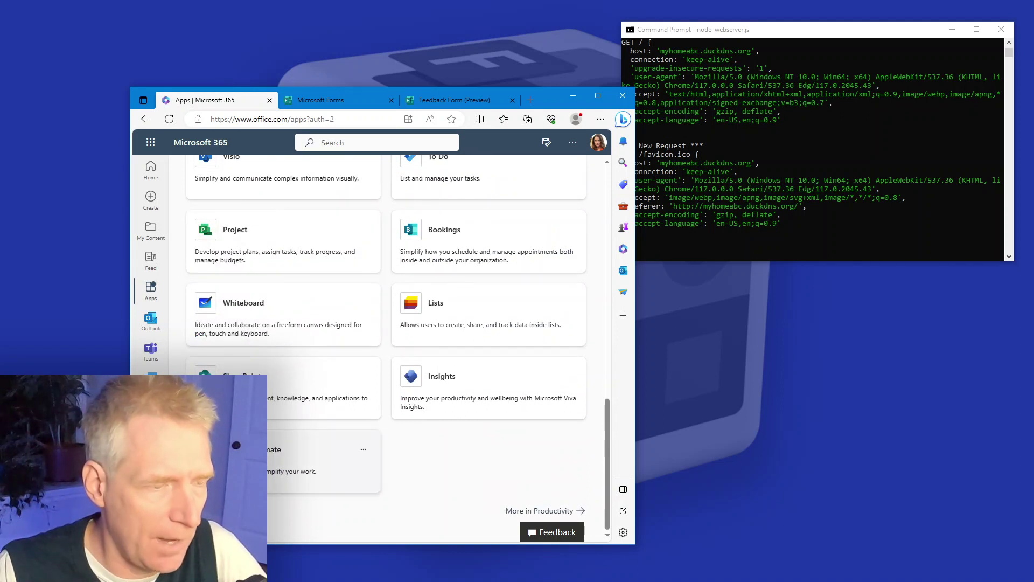
{"action": "left_click", "coordinate": [315, 461]}
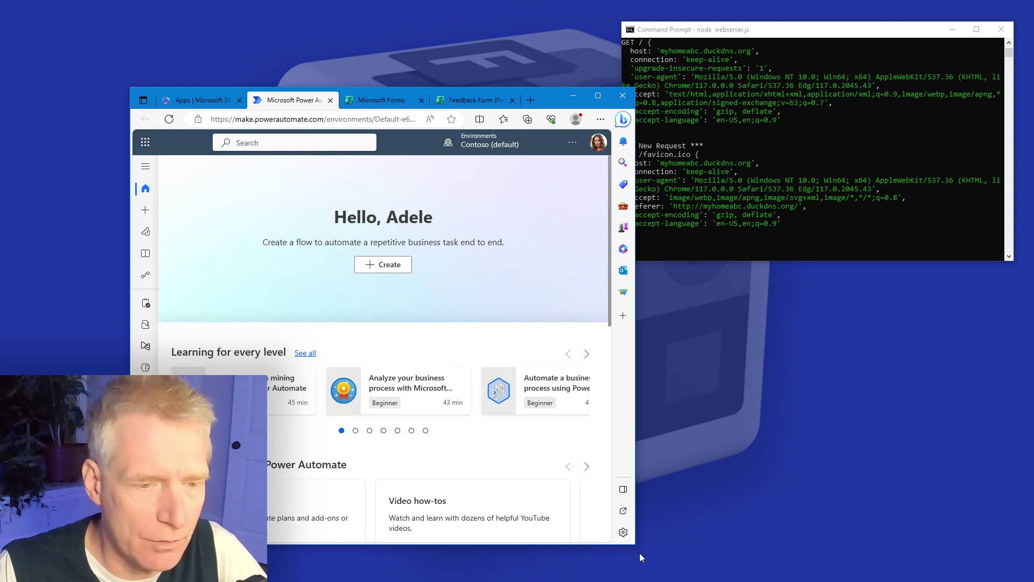
{"action": "mouse_move", "coordinate": [637, 537]}
{"action": "left_mouse_down"}
{"action": "mouse_move", "coordinate": [667, 558]}
{"action": "mouse_move", "coordinate": [748, 562]}
{"action": "left_mouse_up"}
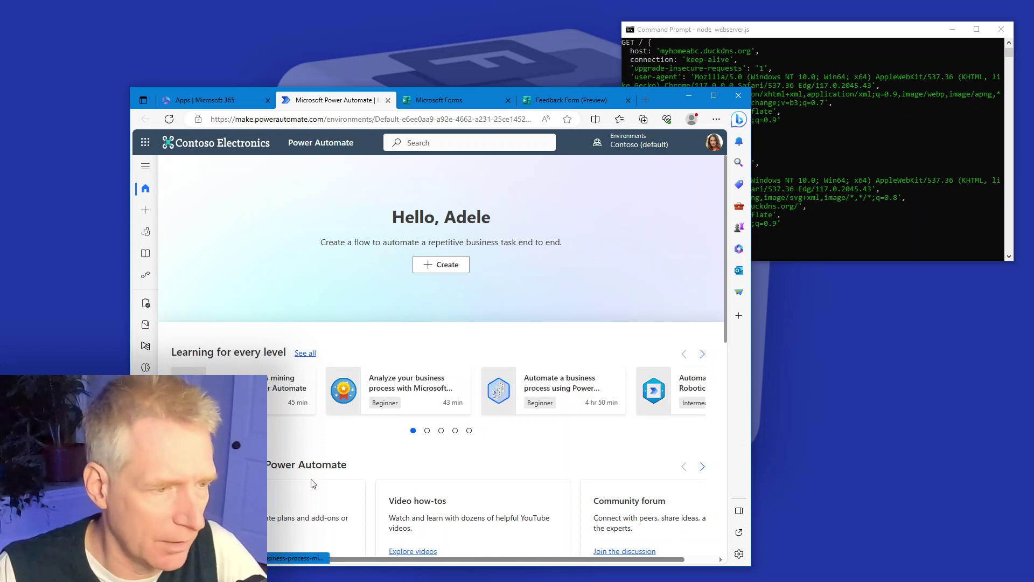
{"action": "scroll", "coordinate": [313, 482], "scroll_direction": "down", "scroll_amount": 1}
{"action": "scroll", "coordinate": [313, 482], "scroll_direction": "down", "scroll_amount": 1}
{"action": "scroll", "coordinate": [313, 482], "scroll_direction": "up", "scroll_amount": 2}
{"action": "scroll", "coordinate": [312, 483], "scroll_direction": "up", "scroll_amount": 2}
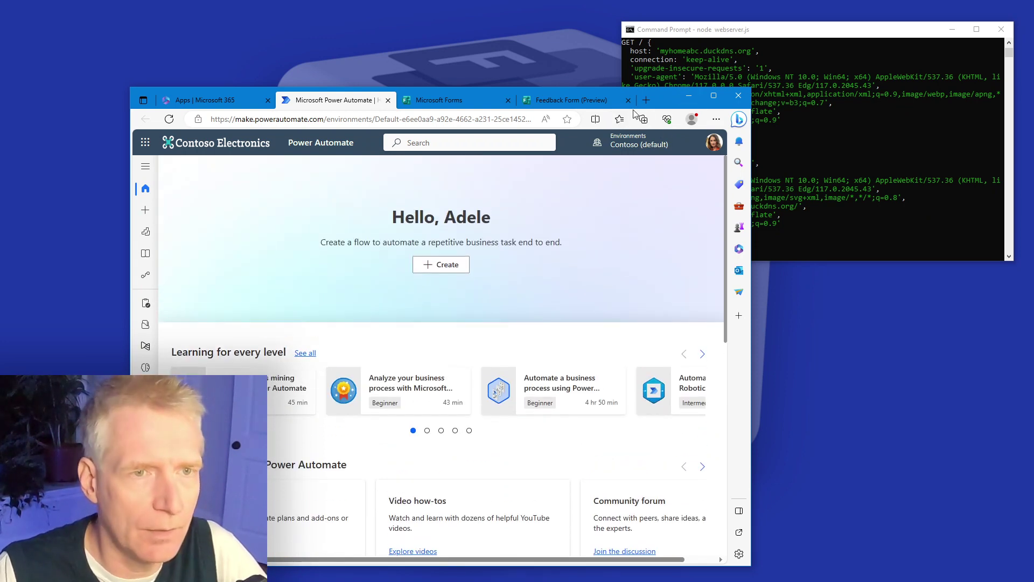
{"action": "left_click_drag", "start_coordinate": [753, 285], "coordinate": [1011, 285]}
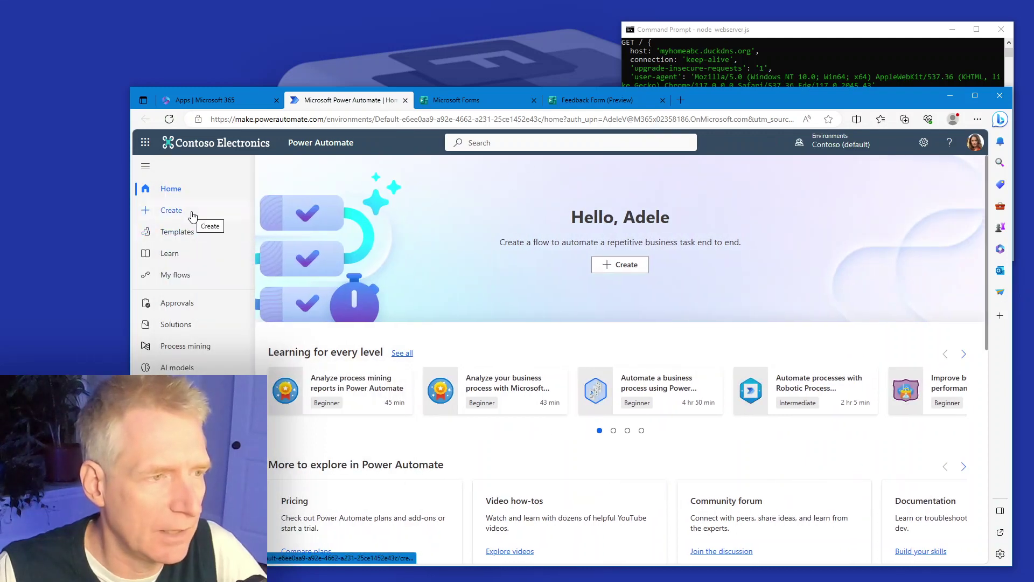
Create automated cloud flow 'FeedbackFromForms' using the Forms 'When a new response is submitted' trigger.
{"action": "left_click", "coordinate": [171, 210]}
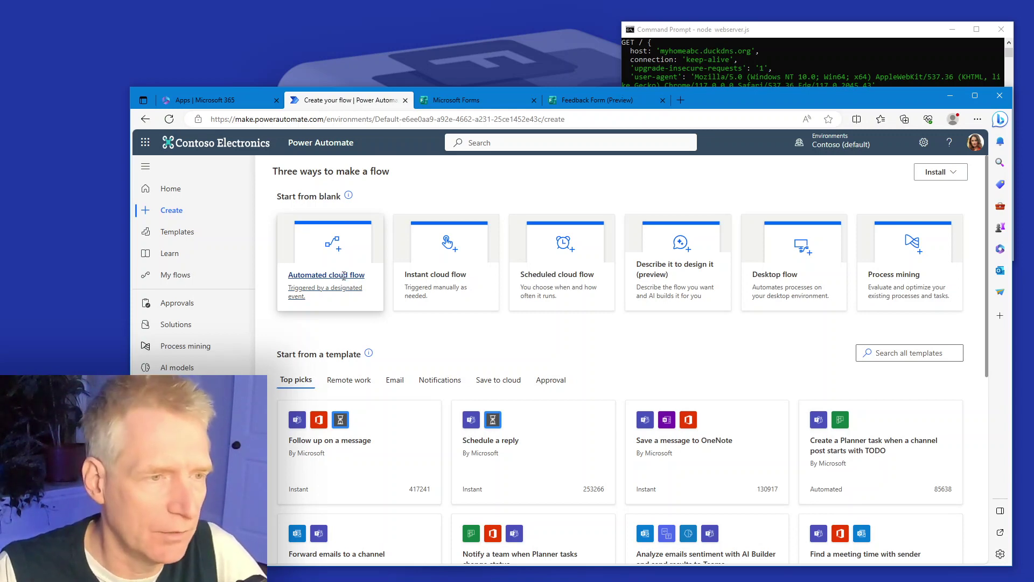
{"action": "left_click", "coordinate": [344, 280]}
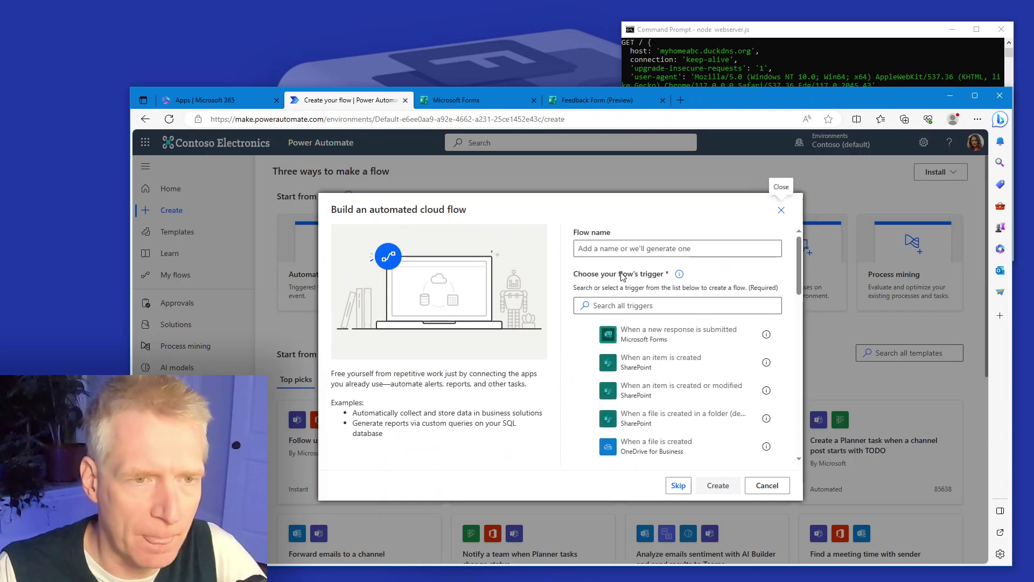
{"action": "left_click", "coordinate": [626, 248]}
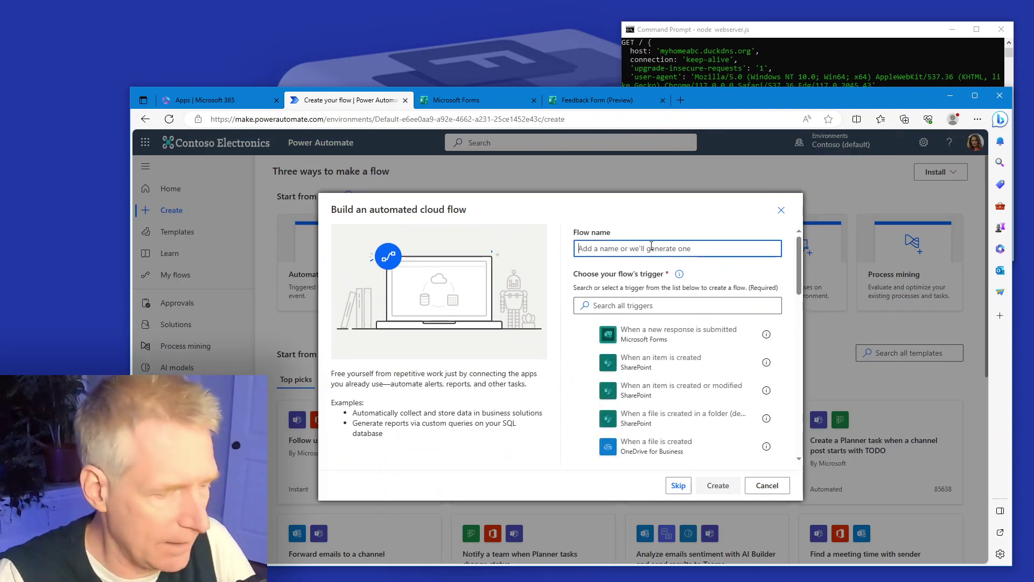
{"action": "type", "text": "FeedbackFrom"}
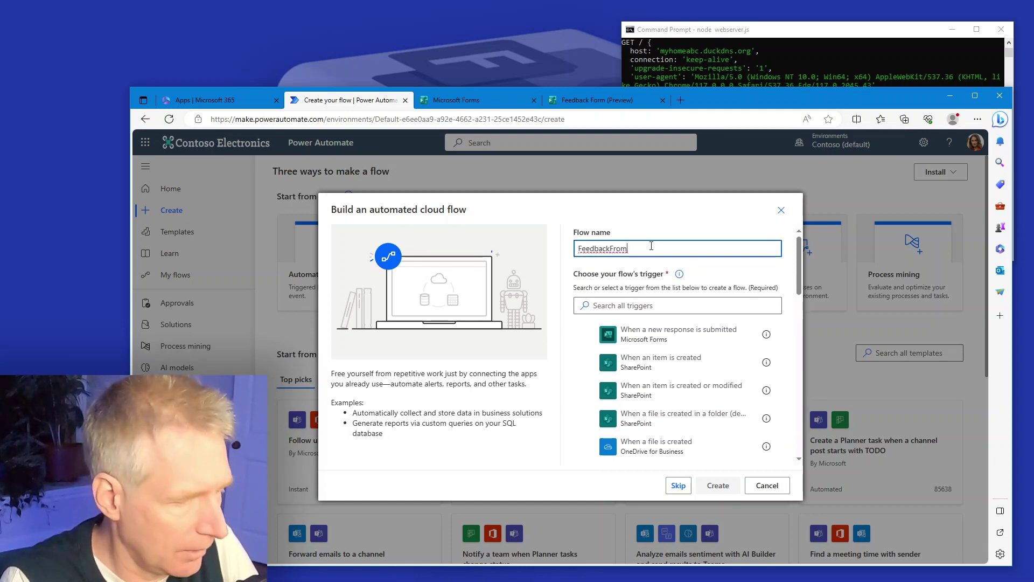
{"action": "type", "text": "Fr"}
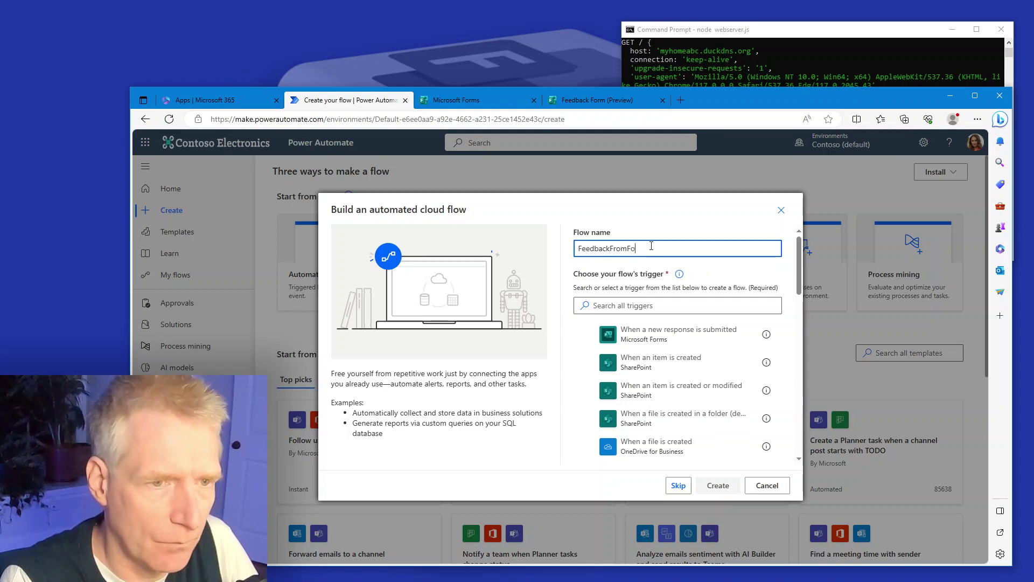
{"action": "type", "text": "ms"}
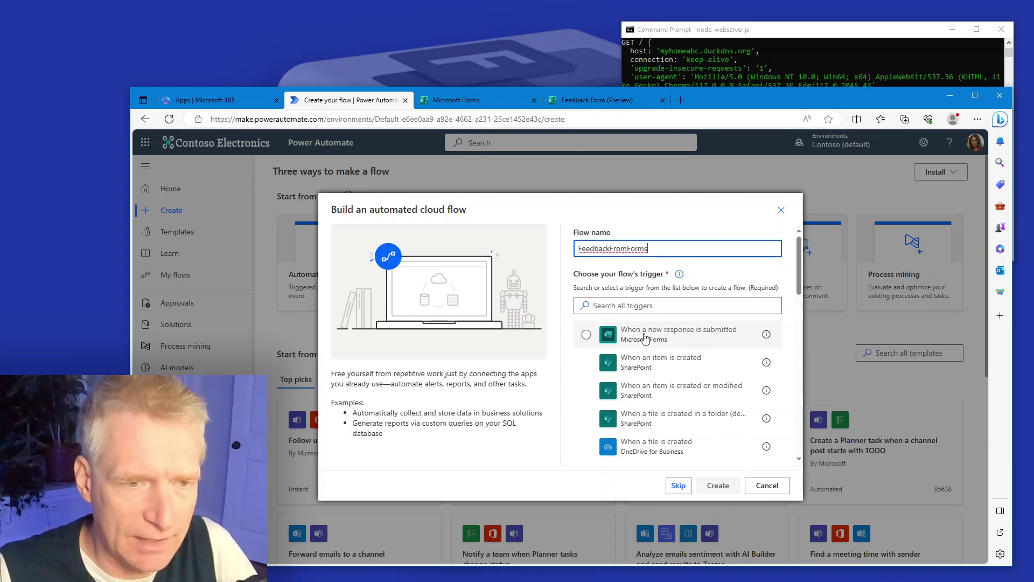
{"action": "left_click", "coordinate": [624, 306]}
{"action": "type", "text": "forms"}
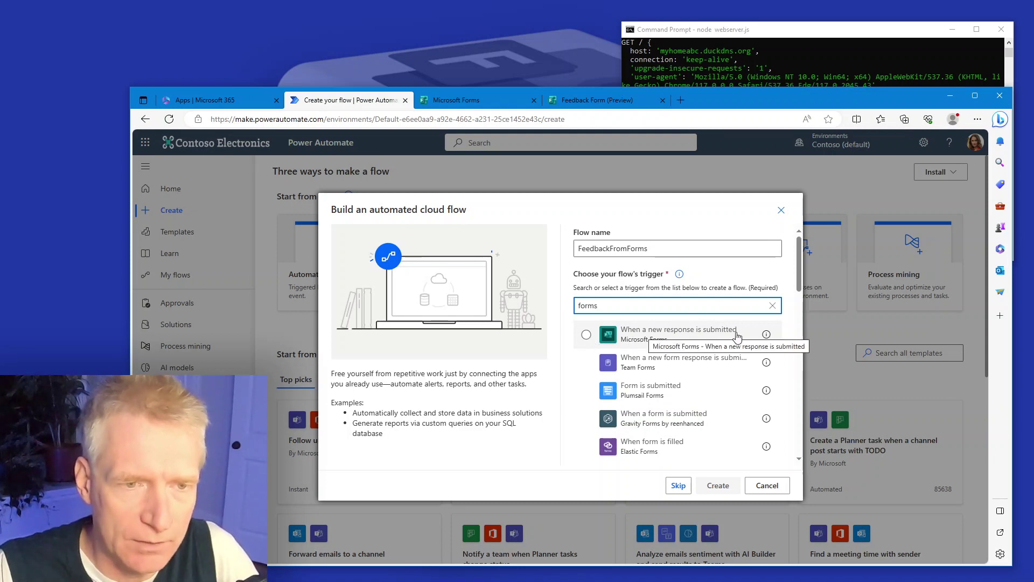
{"action": "left_click", "coordinate": [665, 341]}
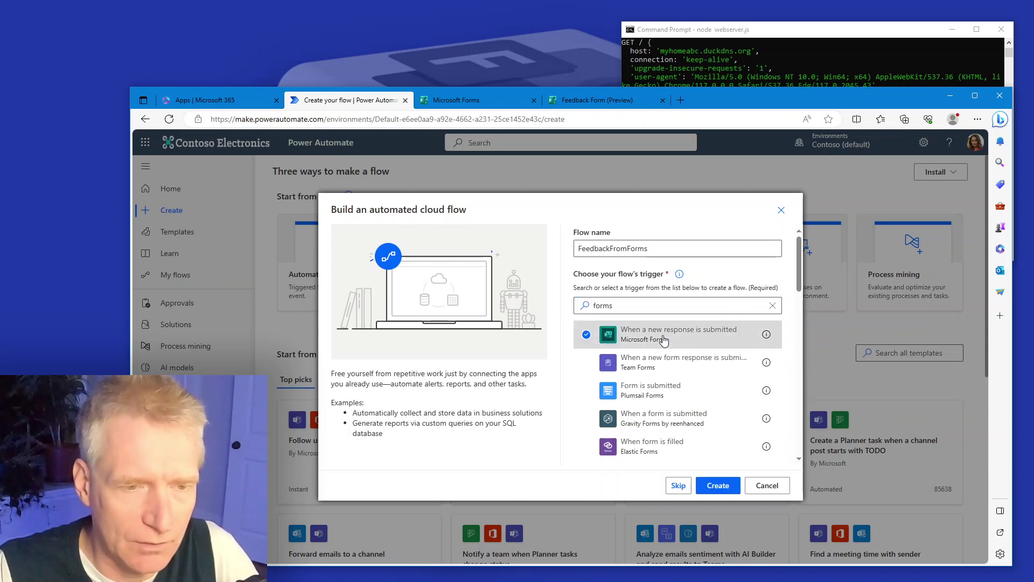
{"action": "left_click", "coordinate": [717, 486]}
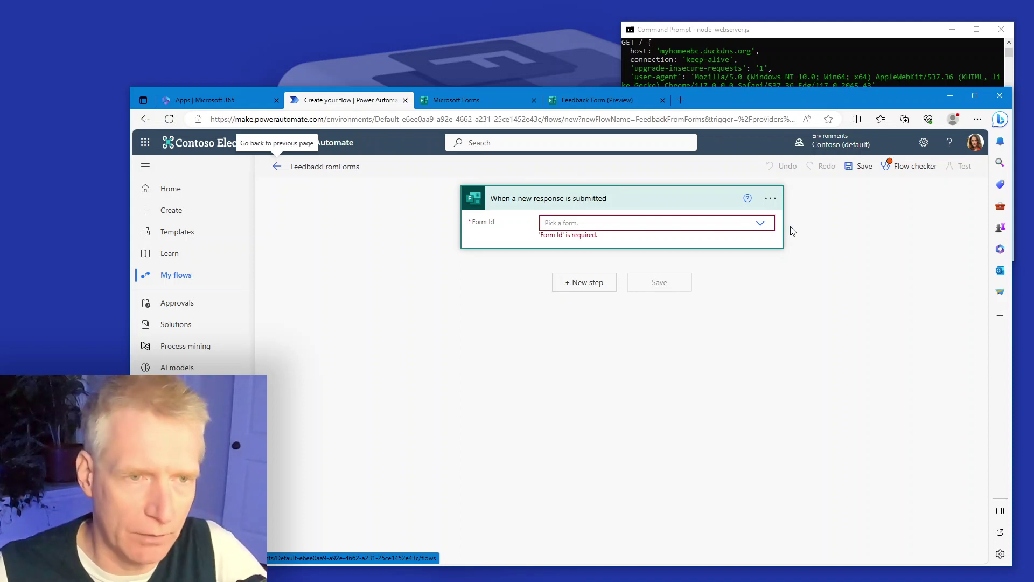
Choose Feedback Form as the trigger's Form Id, with a quick refresh in the Forms tab.
{"action": "left_click", "coordinate": [763, 227]}
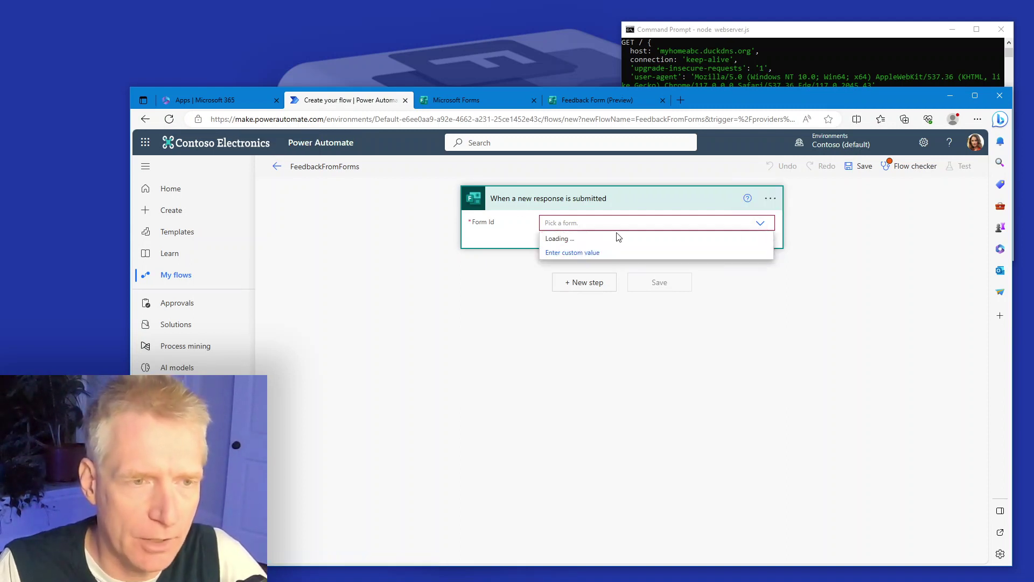
{"action": "left_click", "coordinate": [571, 241]}
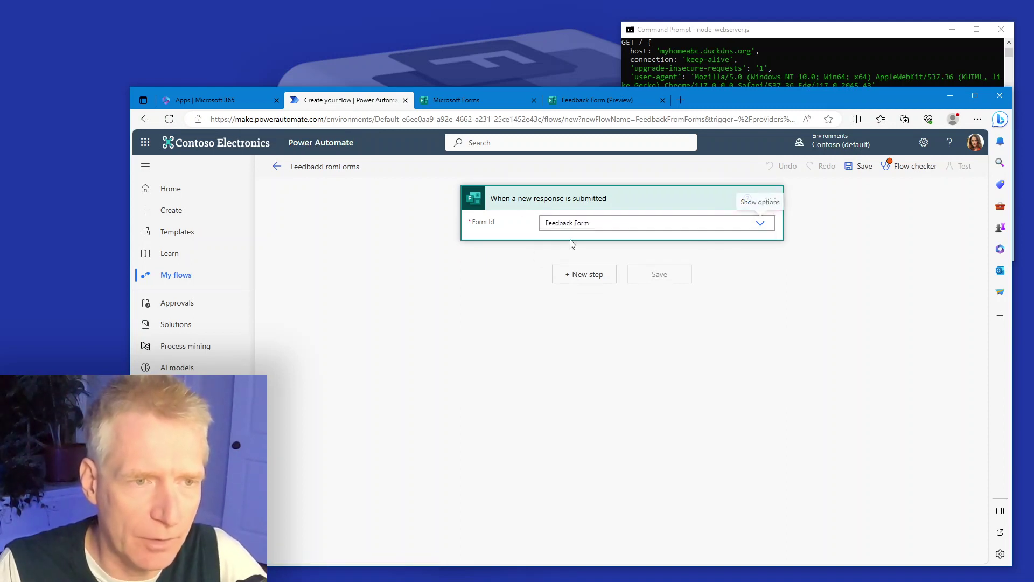
{"action": "left_click", "coordinate": [468, 101]}
{"action": "left_click", "coordinate": [168, 119]}
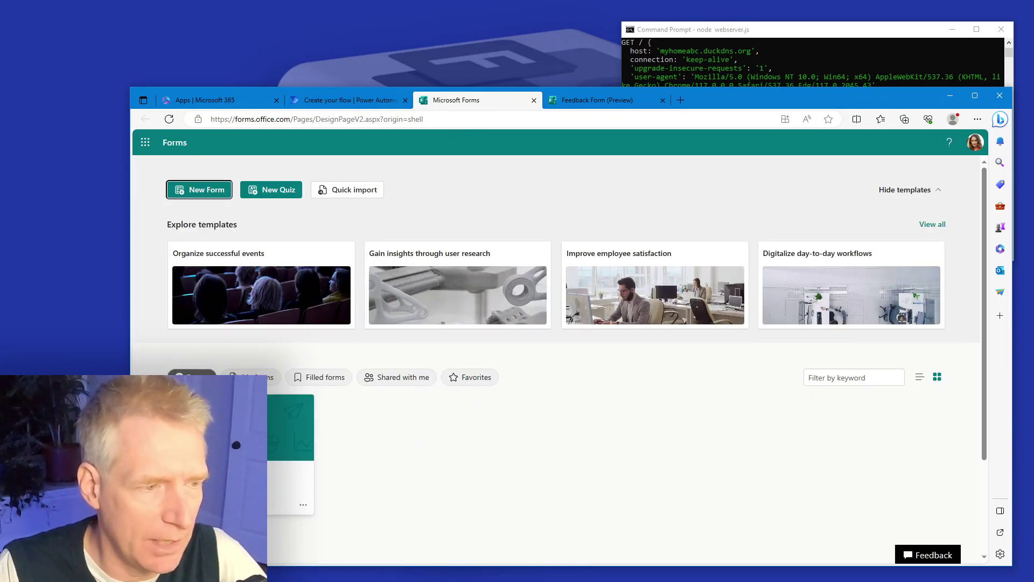
{"action": "left_click", "coordinate": [340, 99]}
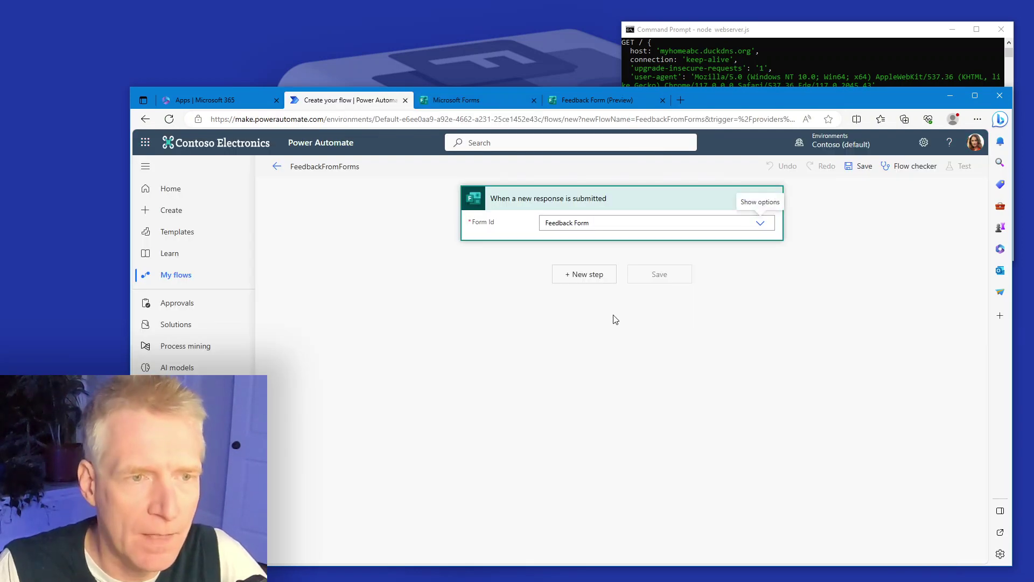
Add the HTTP (Premium) action, found by searching 'http', as a new step.
{"action": "left_click", "coordinate": [590, 280]}
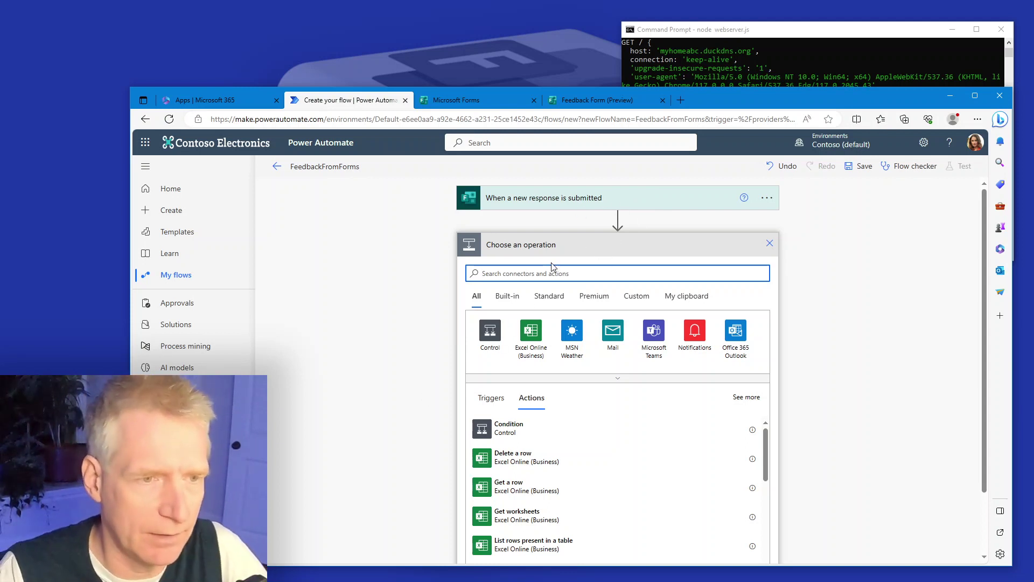
{"action": "type", "text": "http"}
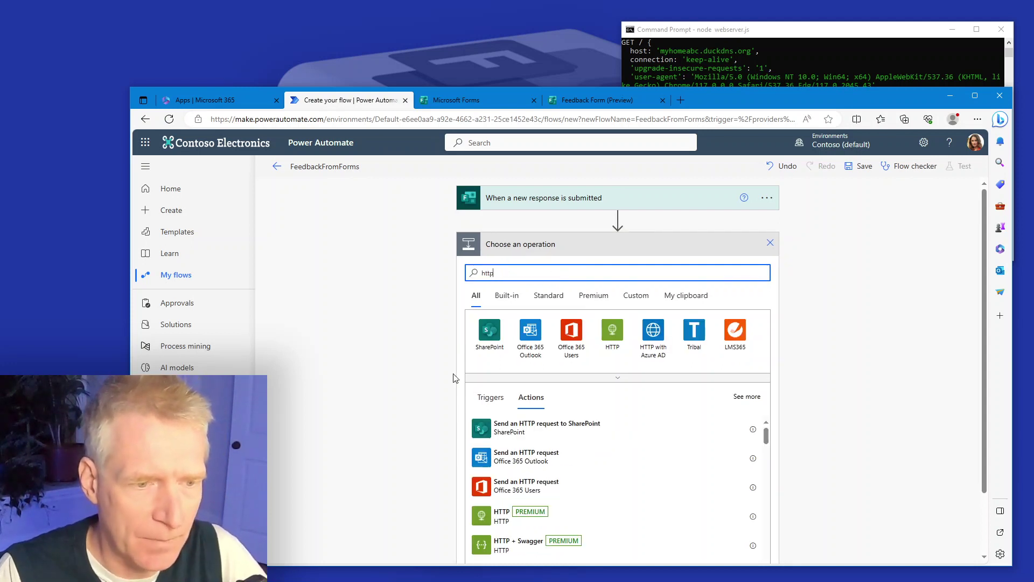
{"action": "left_click", "coordinate": [502, 516]}
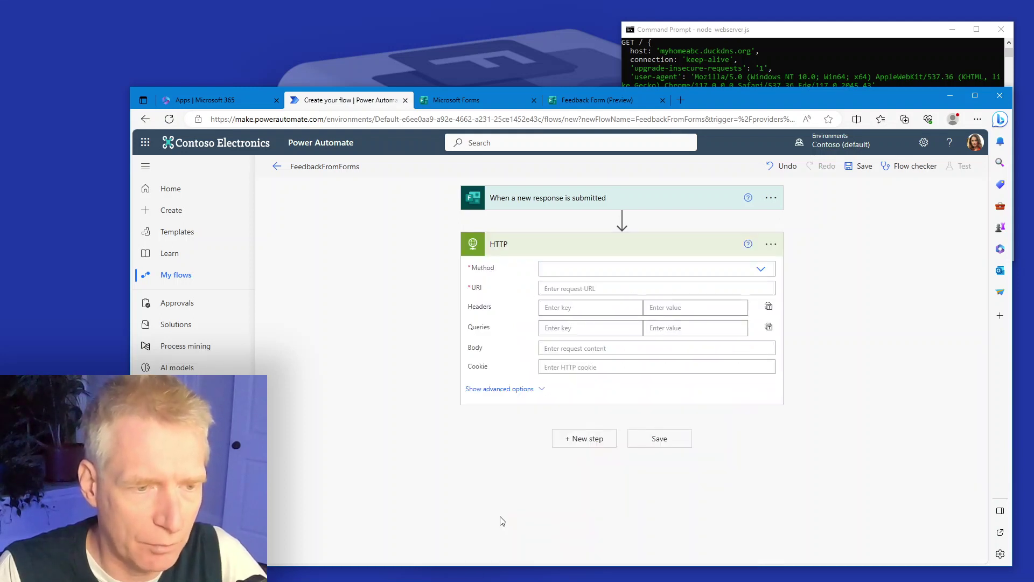
Set the HTTP action to POST to the pasted home server address.
{"action": "left_click", "coordinate": [553, 268]}
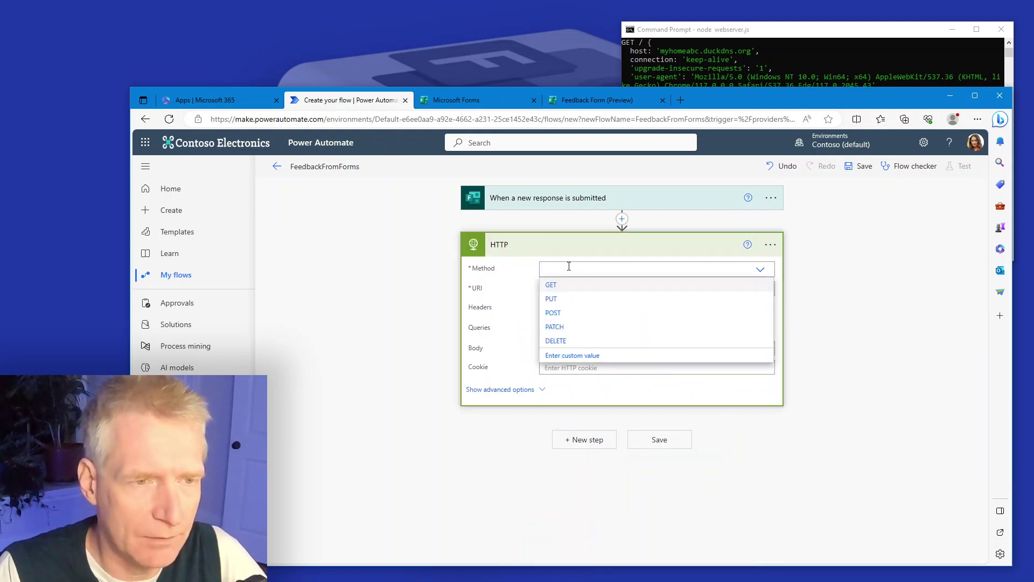
{"action": "left_click", "coordinate": [555, 313]}
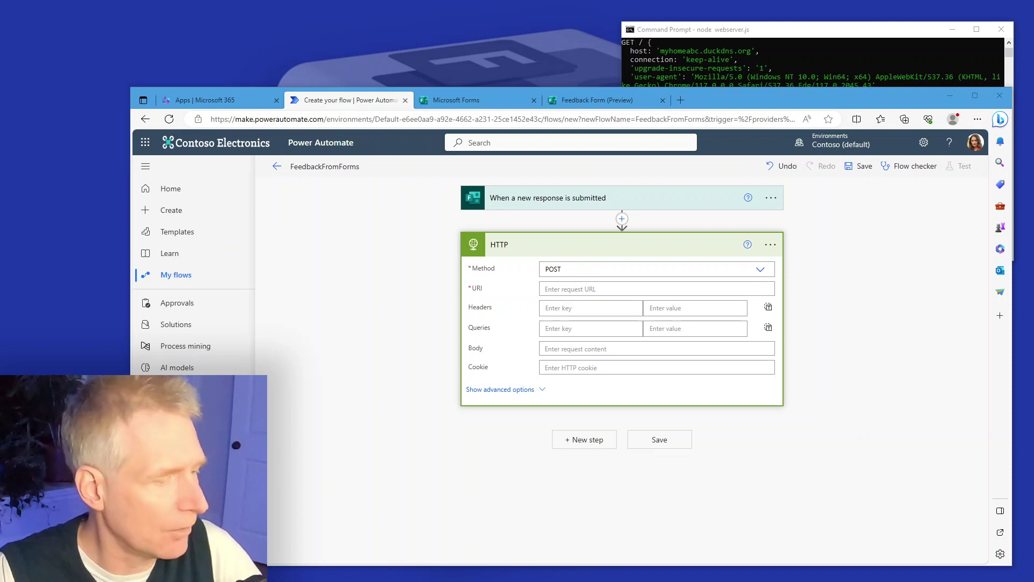
{"action": "left_click", "coordinate": [582, 288]}
{"action": "type", "text": "http://myhomeabc.duckdns.org/"}
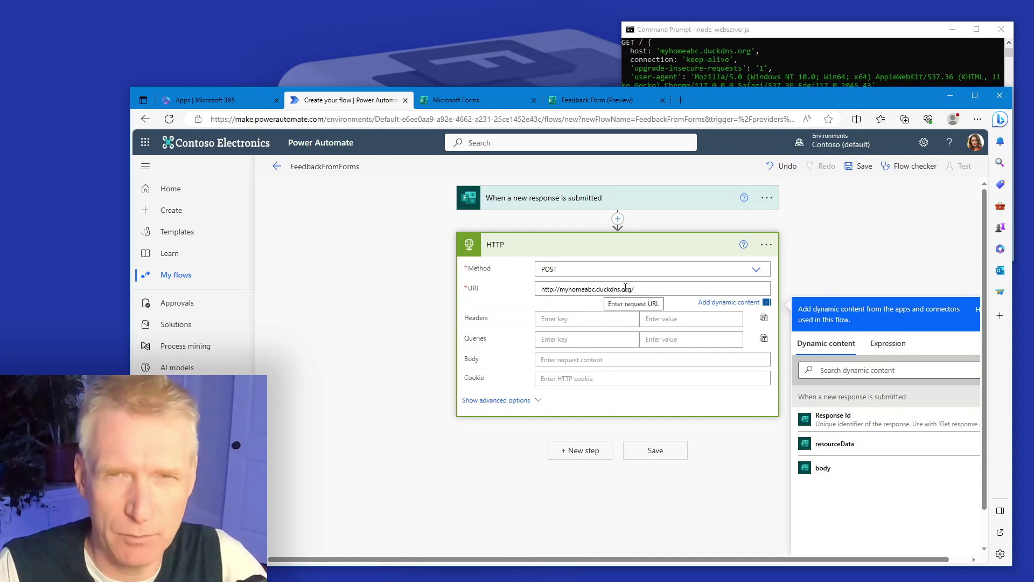
{"action": "type", "text": "/"}
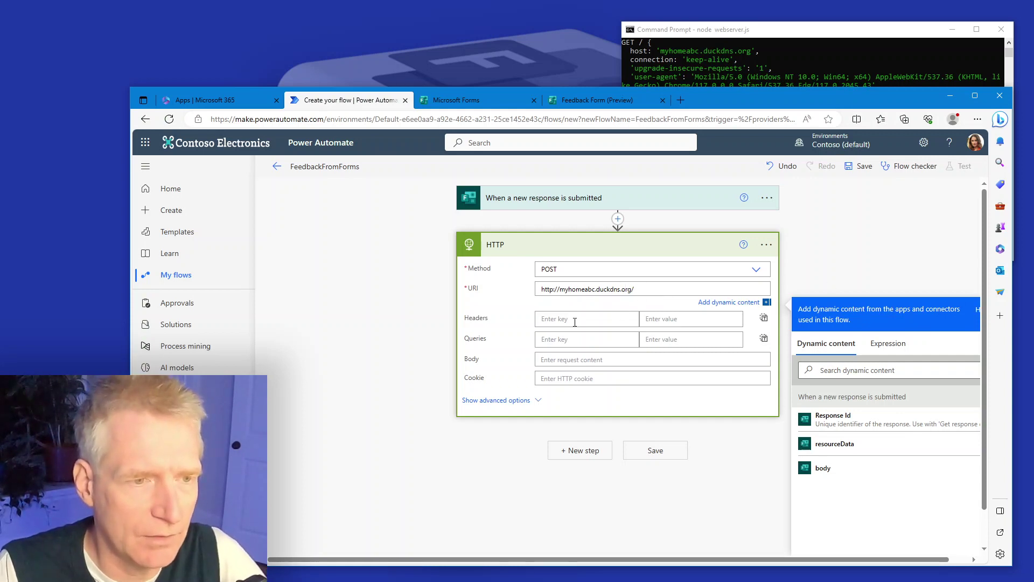
{"action": "left_click", "coordinate": [573, 319]}
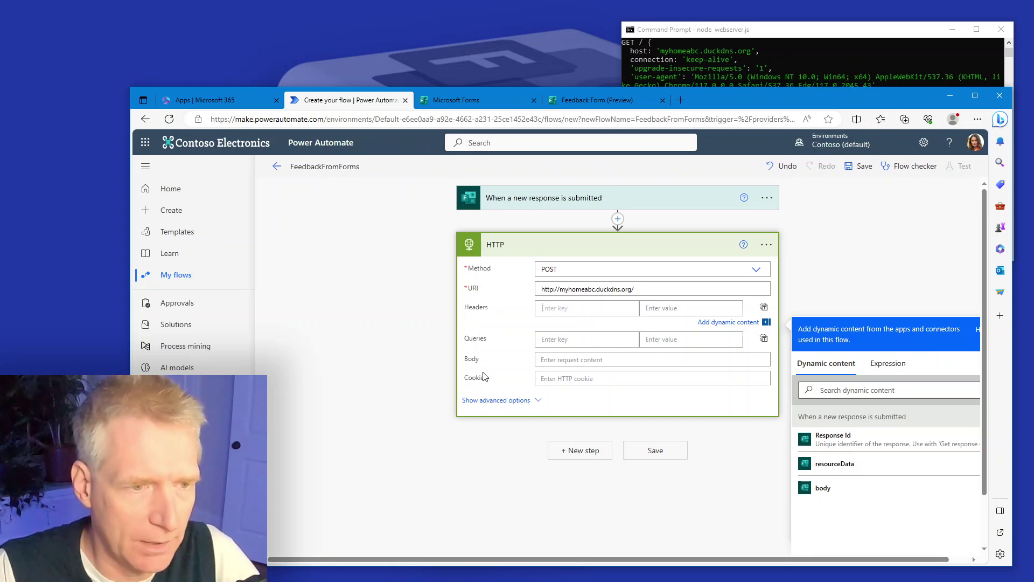
Write a JSON request body containing the Response Id dynamic content.
{"action": "left_click", "coordinate": [582, 360]}
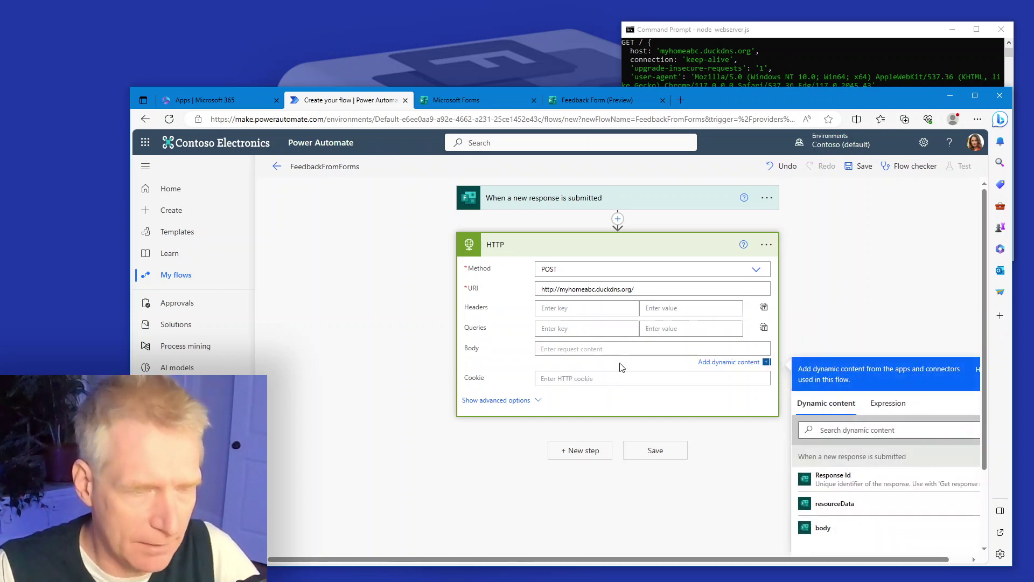
{"action": "type", "text": "{"}
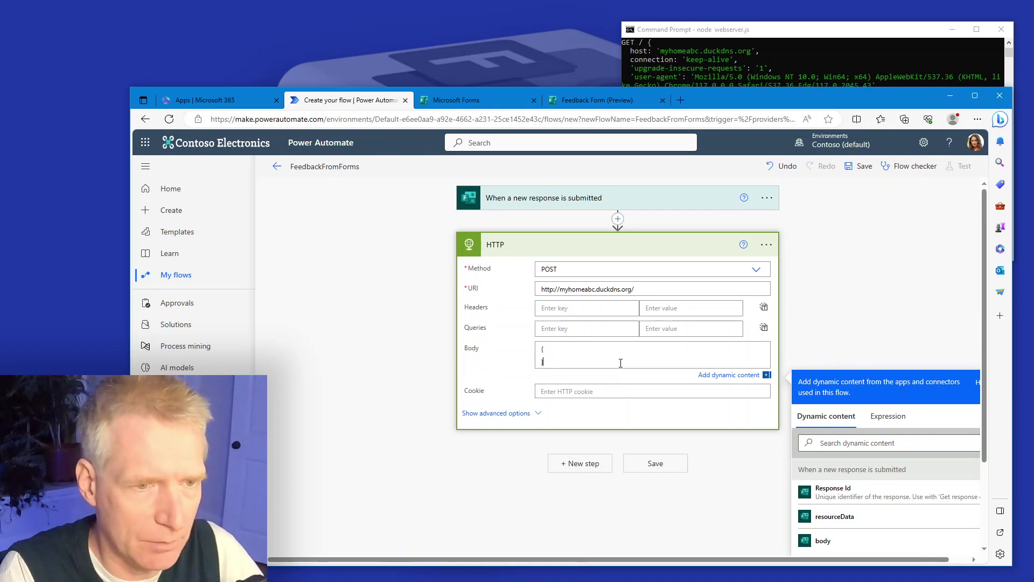
{"action": "key", "text": "Return"}
{"action": "key", "text": "Return"}
{"action": "type", "text": "}"}
{"action": "type", "text": "\""}
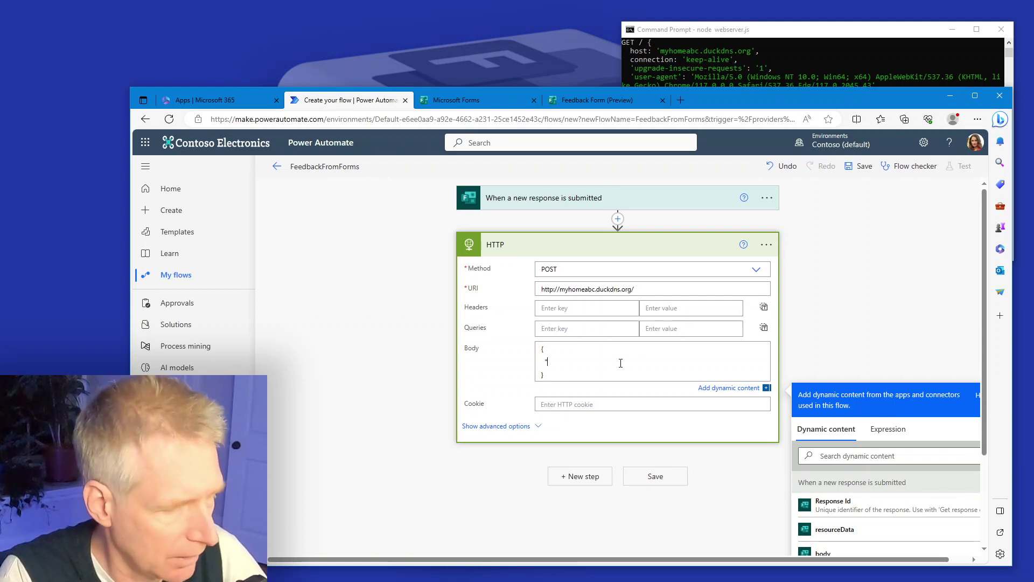
{"action": "type", "text": "response\""}
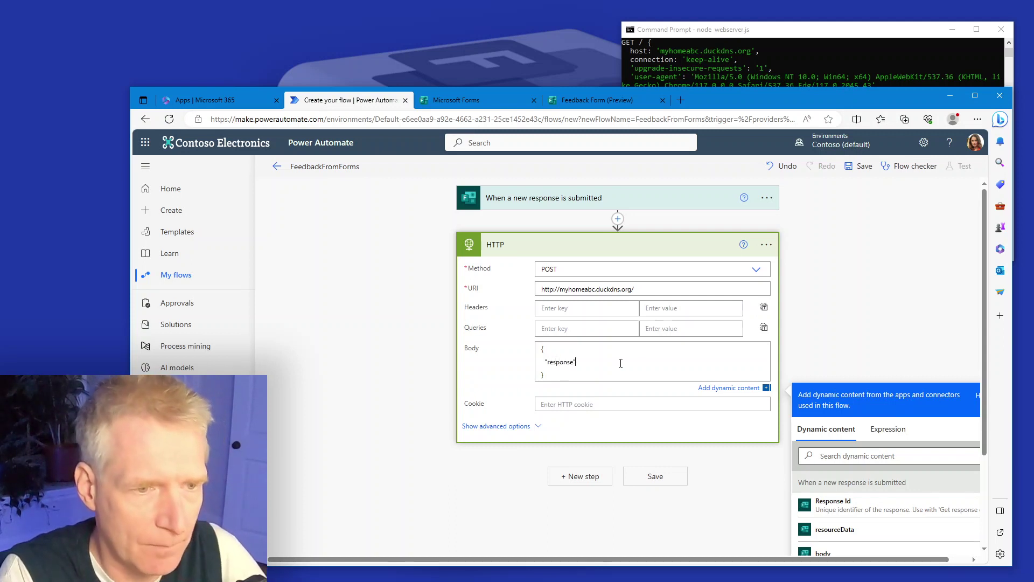
{"action": "type", "text": "\""}
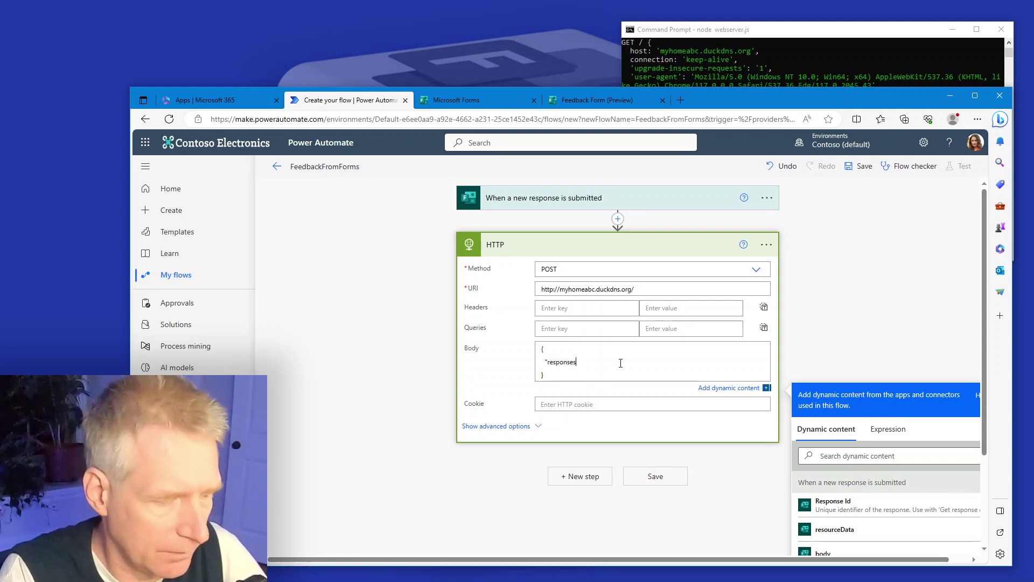
{"action": "type", "text": ": \""}
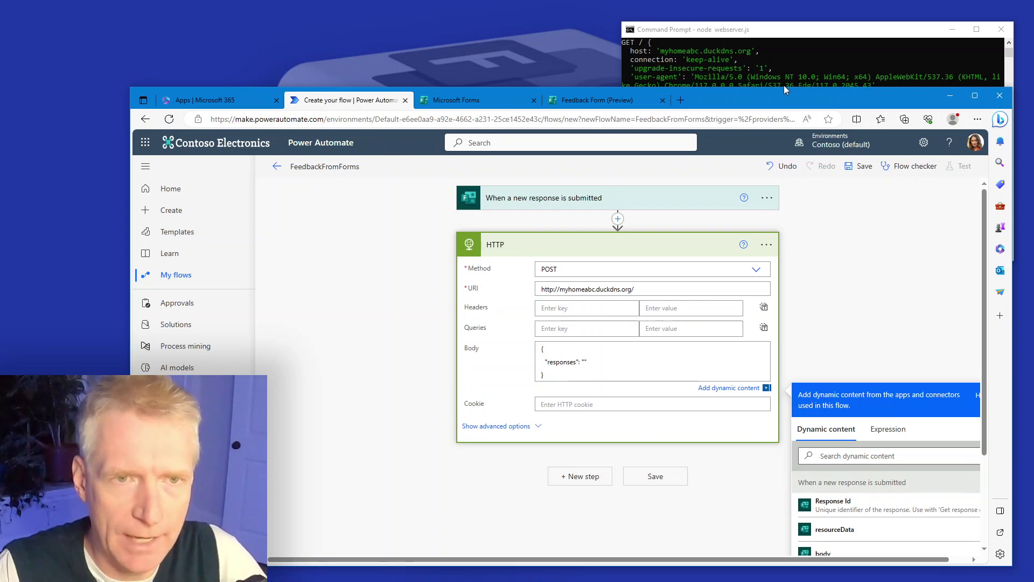
{"action": "left_click_drag", "start_coordinate": [786, 87], "coordinate": [786, 62]}
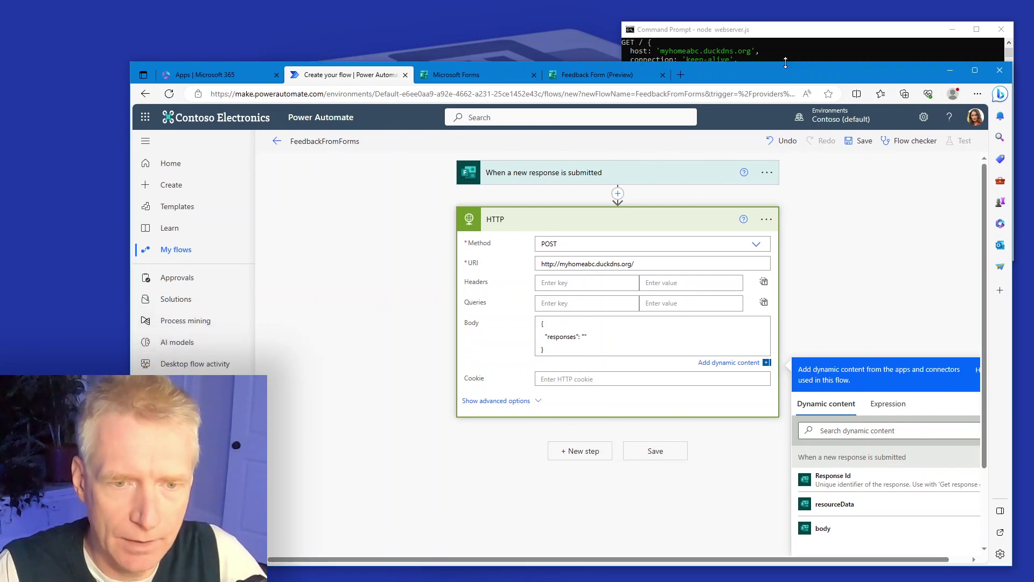
{"action": "left_click", "coordinate": [888, 483]}
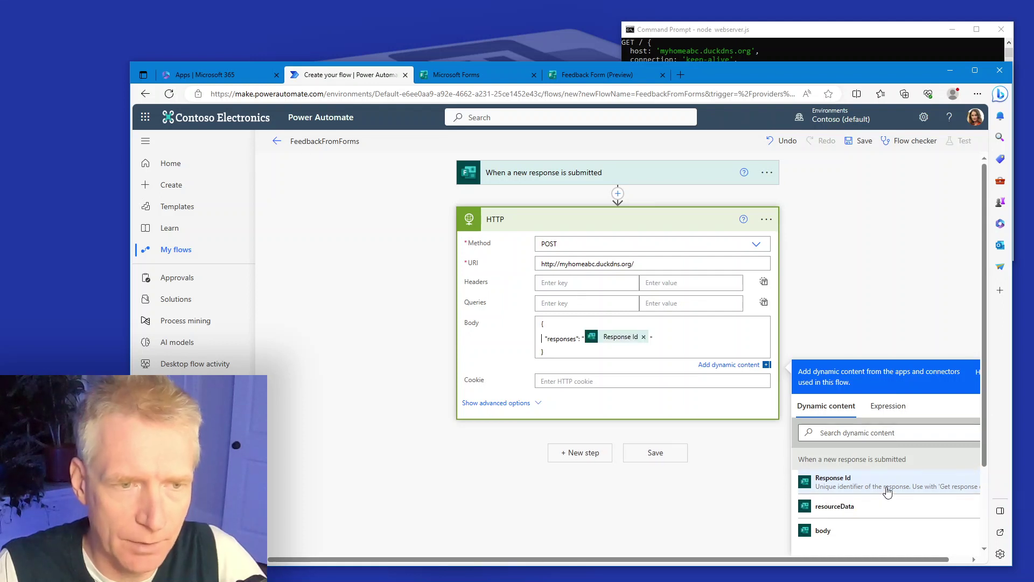
{"action": "left_click", "coordinate": [670, 344]}
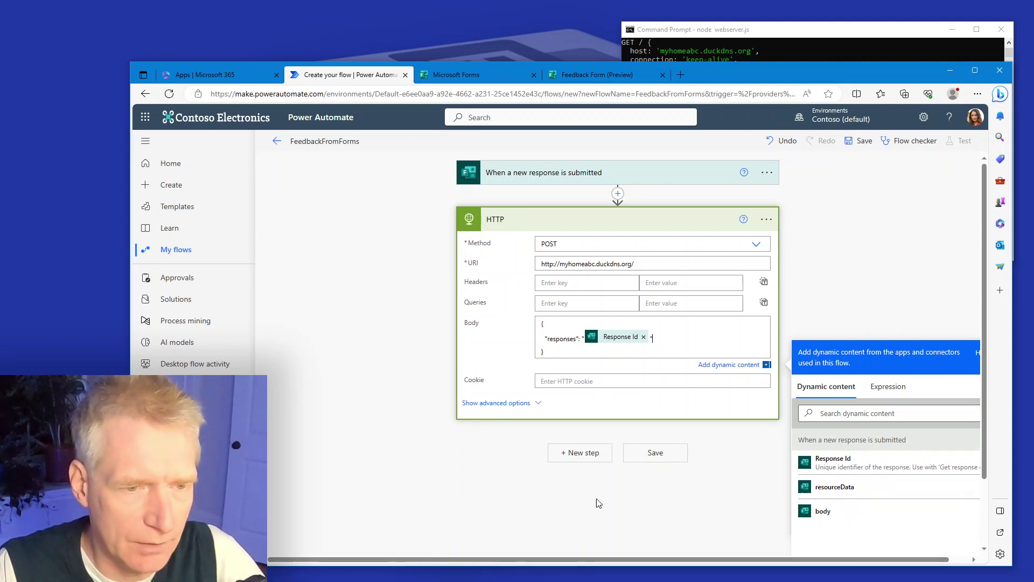
Keep authentication as None under advanced options and save the flow.
{"action": "left_click", "coordinate": [497, 403]}
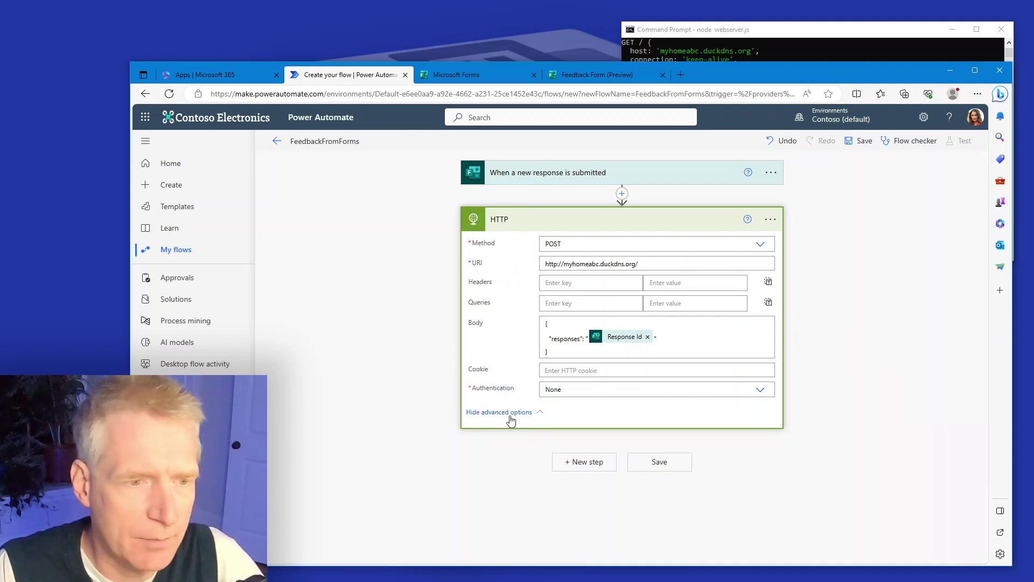
{"action": "left_click", "coordinate": [564, 389]}
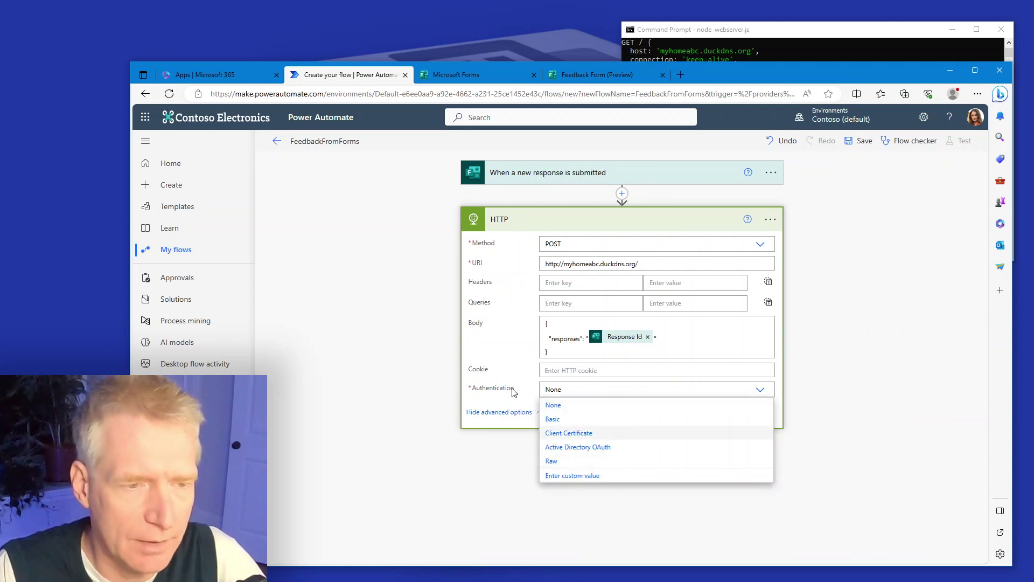
{"action": "left_click", "coordinate": [568, 389]}
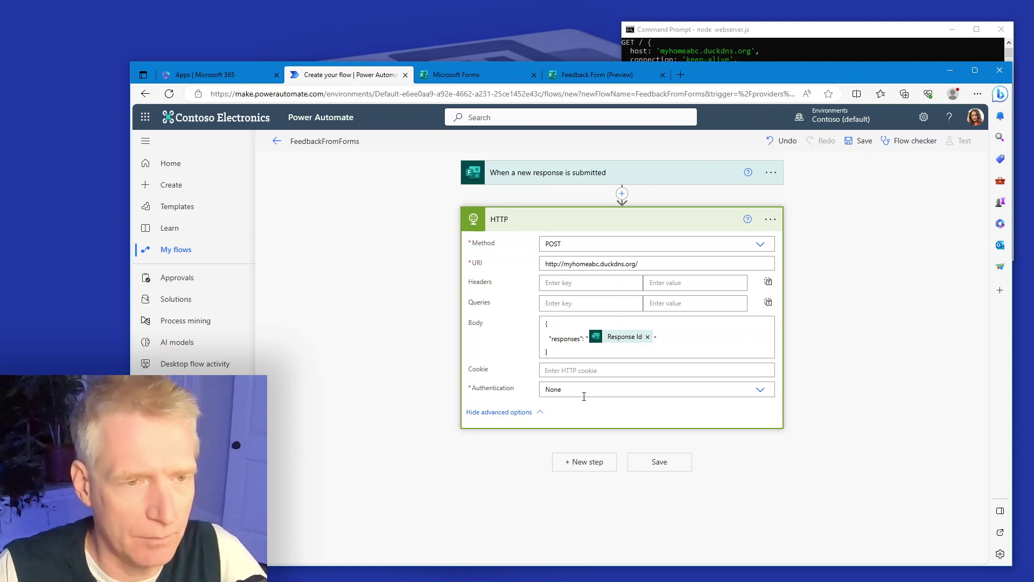
{"action": "left_click", "coordinate": [673, 467]}
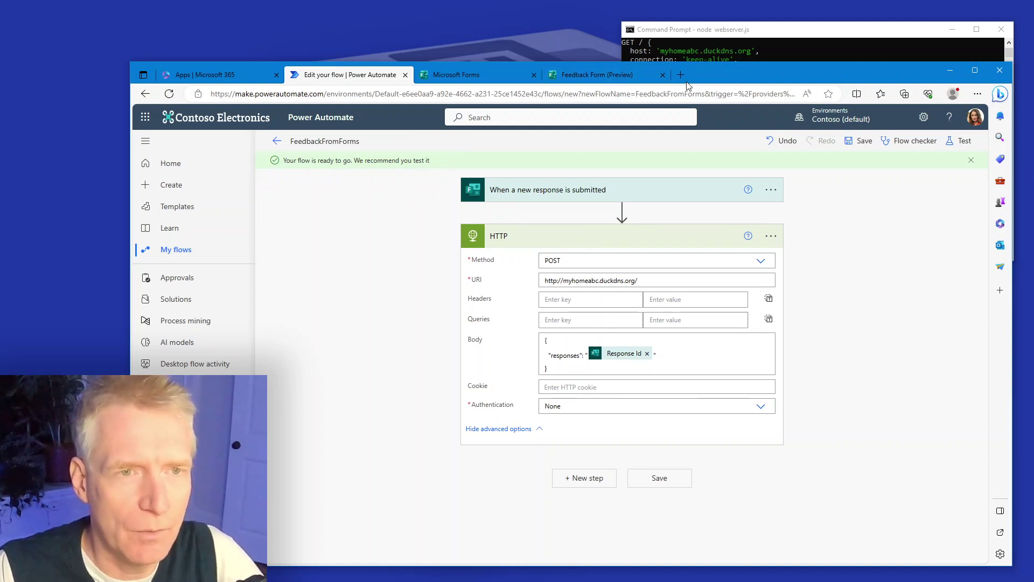
Give the Feedback Form preview a 9-star rating and submit it.
{"action": "left_click", "coordinate": [632, 79]}
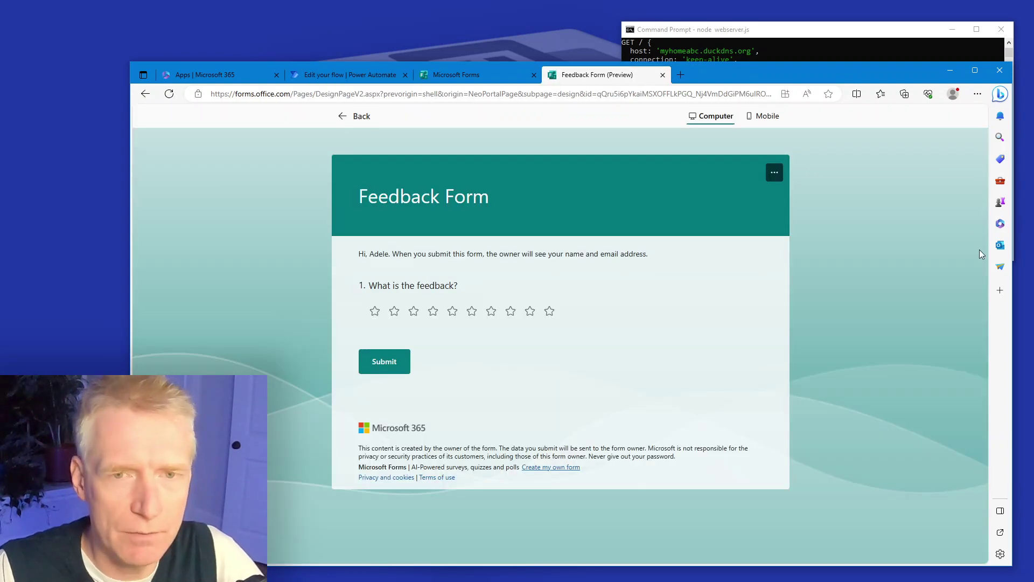
{"action": "left_click_drag", "start_coordinate": [1014, 280], "coordinate": [676, 298]}
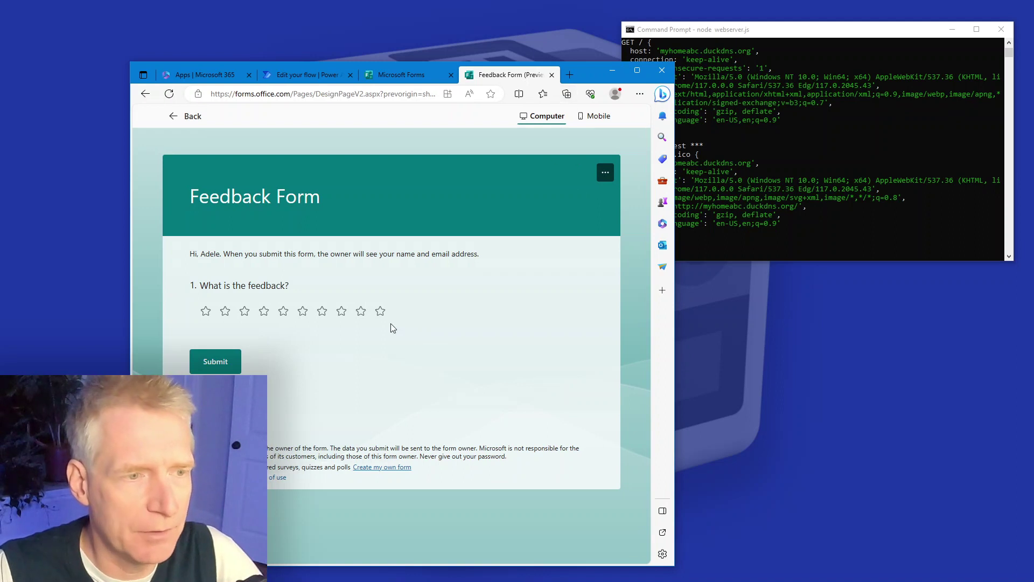
{"action": "left_click", "coordinate": [361, 311]}
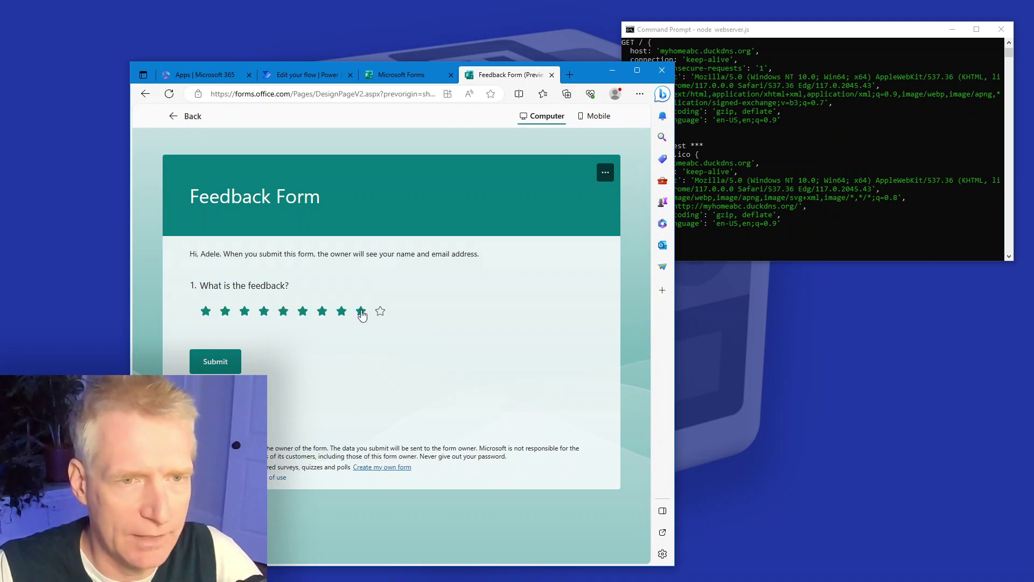
{"action": "left_click", "coordinate": [362, 313]}
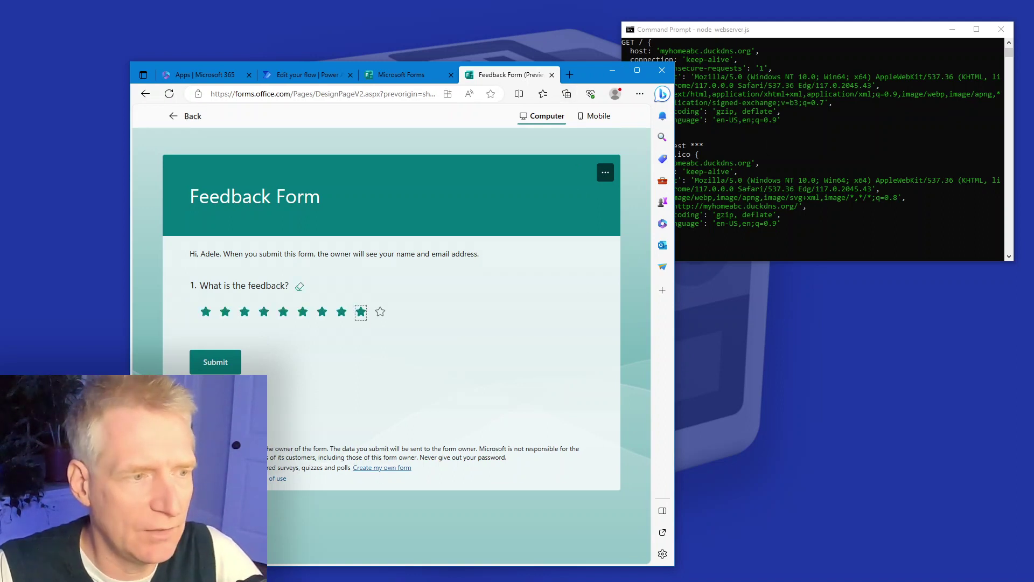
{"action": "left_click", "coordinate": [215, 361]}
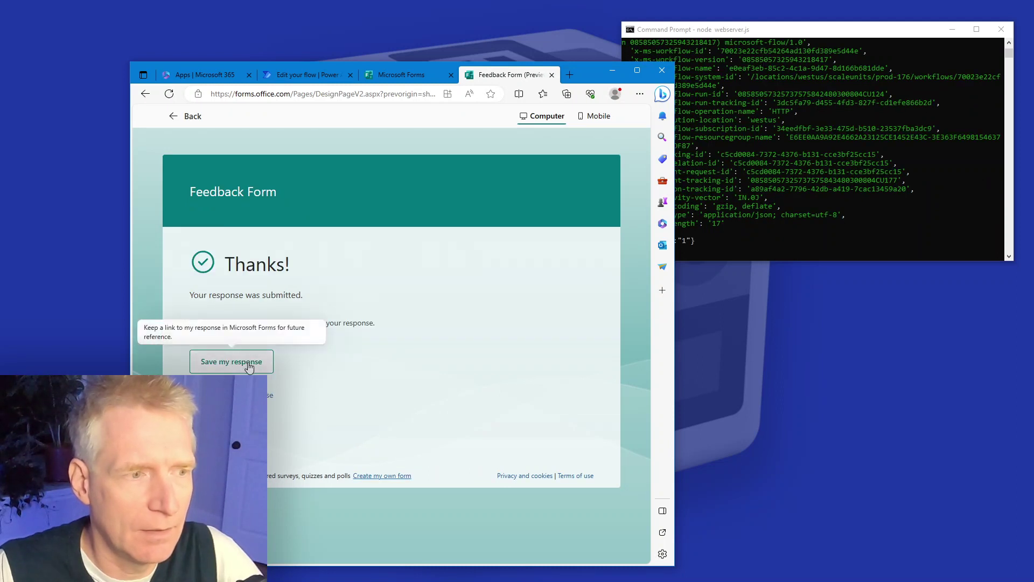
Find the logged response value 1 in the enlarged server console.
{"action": "left_click", "coordinate": [747, 227]}
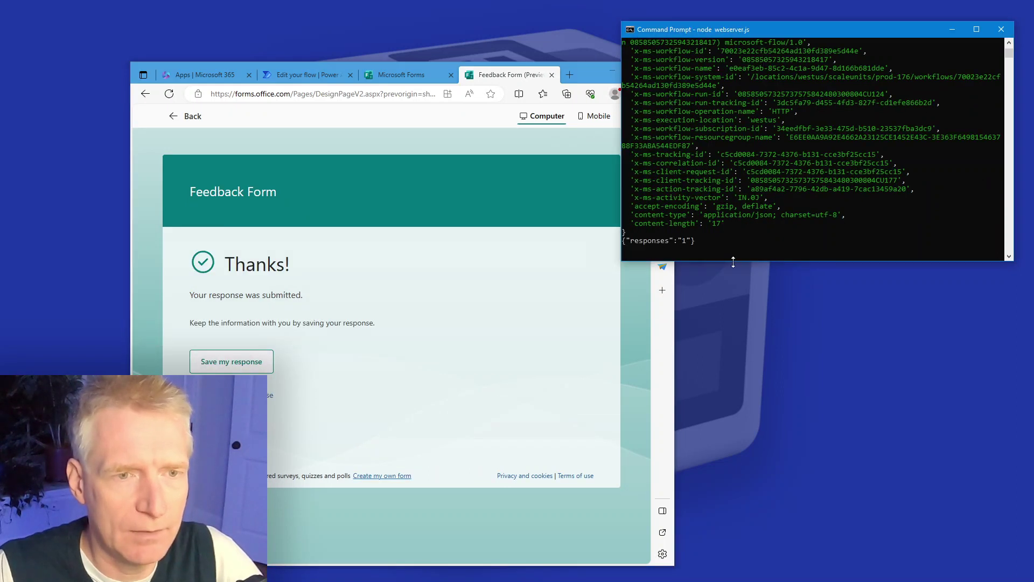
{"action": "left_click_drag", "start_coordinate": [740, 261], "coordinate": [738, 300]}
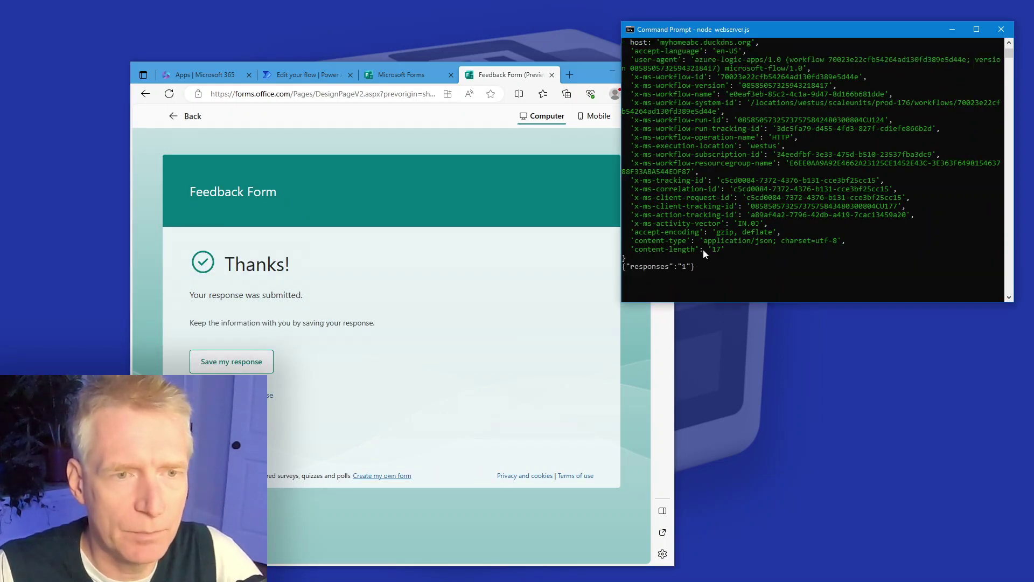
{"action": "scroll", "coordinate": [686, 271], "scroll_direction": "up", "scroll_amount": 3}
{"action": "scroll", "coordinate": [692, 121], "scroll_direction": "up", "scroll_amount": 3}
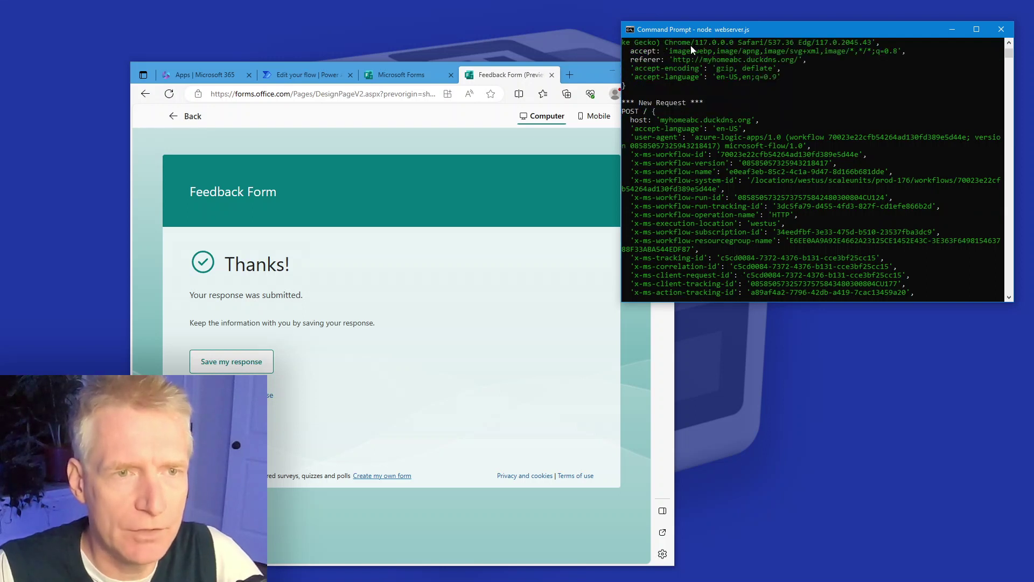
{"action": "scroll", "coordinate": [702, 179], "scroll_direction": "down", "scroll_amount": 3}
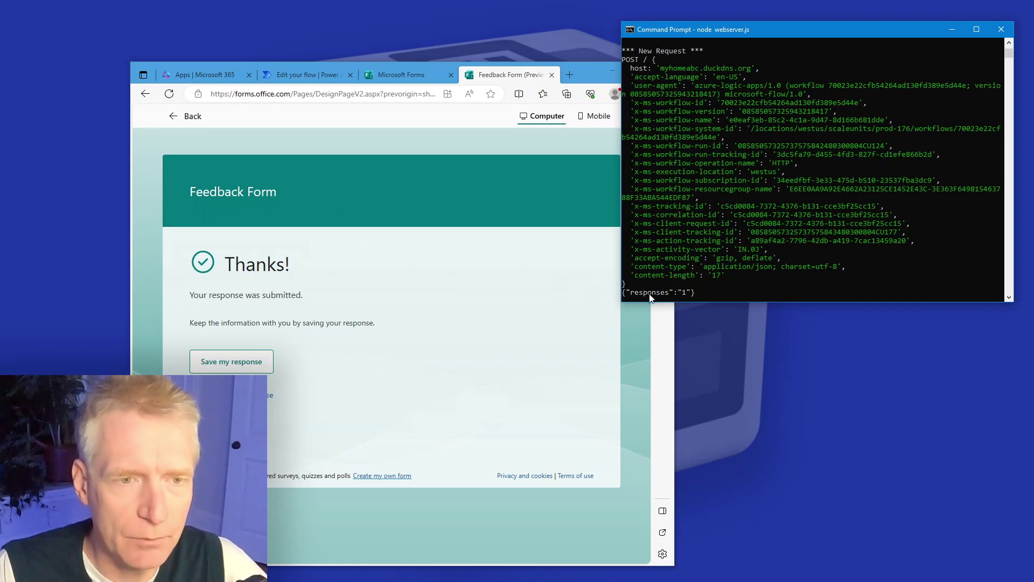
{"action": "left_click_drag", "start_coordinate": [684, 292], "coordinate": [689, 291]}
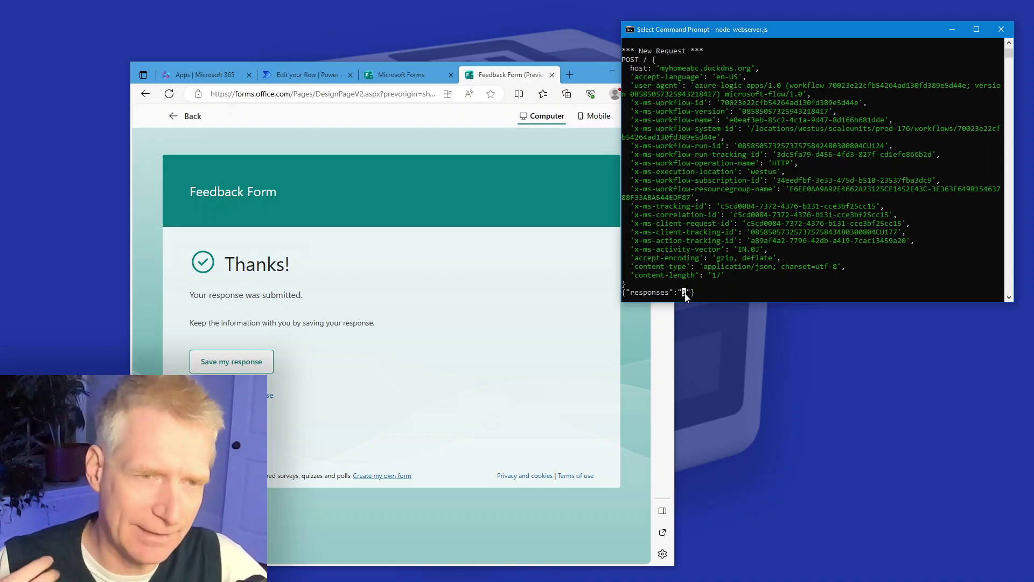
Submit a second, 4-star response, check it in the server console, and return to the flow.
{"action": "left_click", "coordinate": [493, 323]}
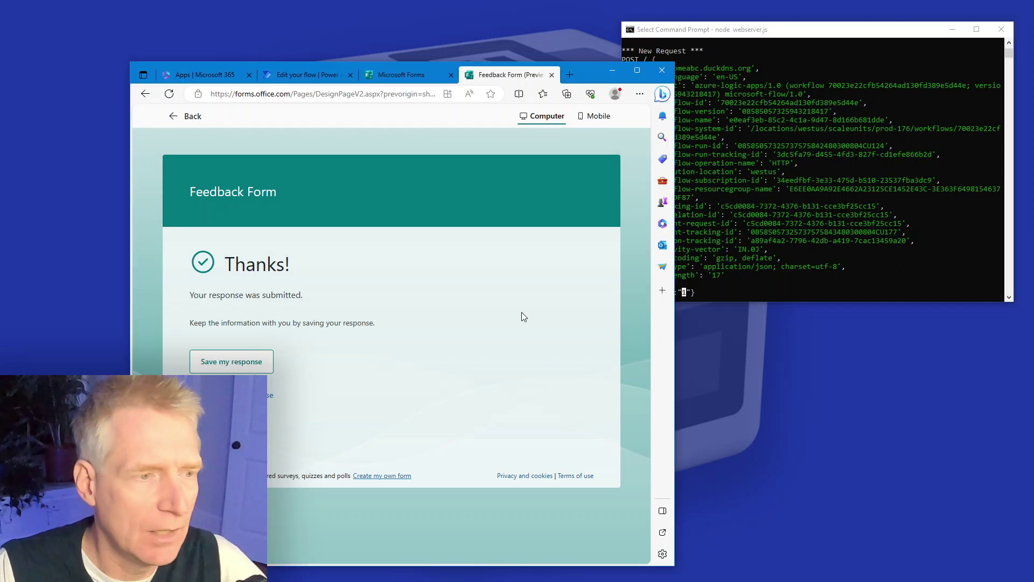
{"action": "left_click", "coordinate": [259, 394]}
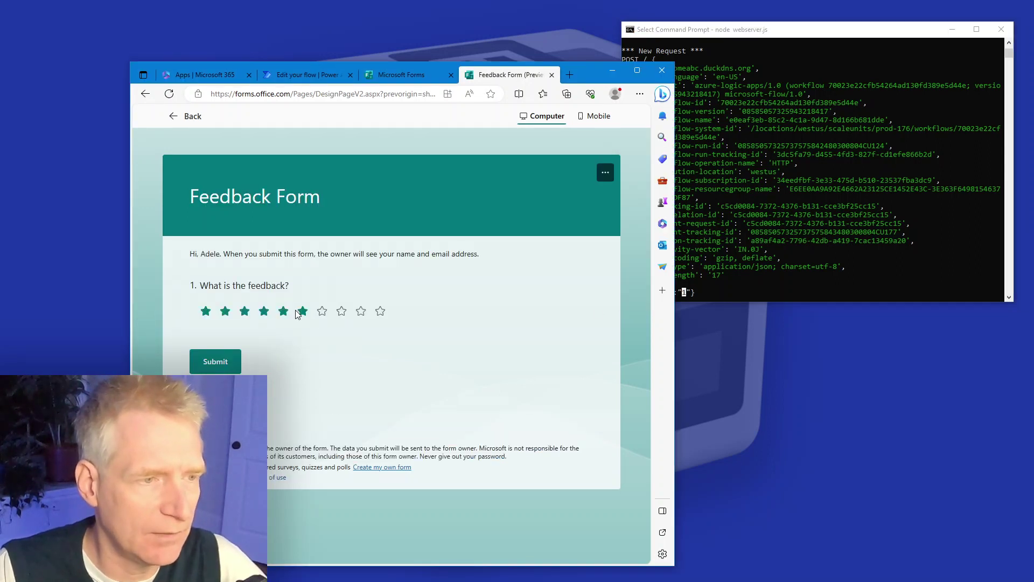
{"action": "left_click", "coordinate": [264, 311]}
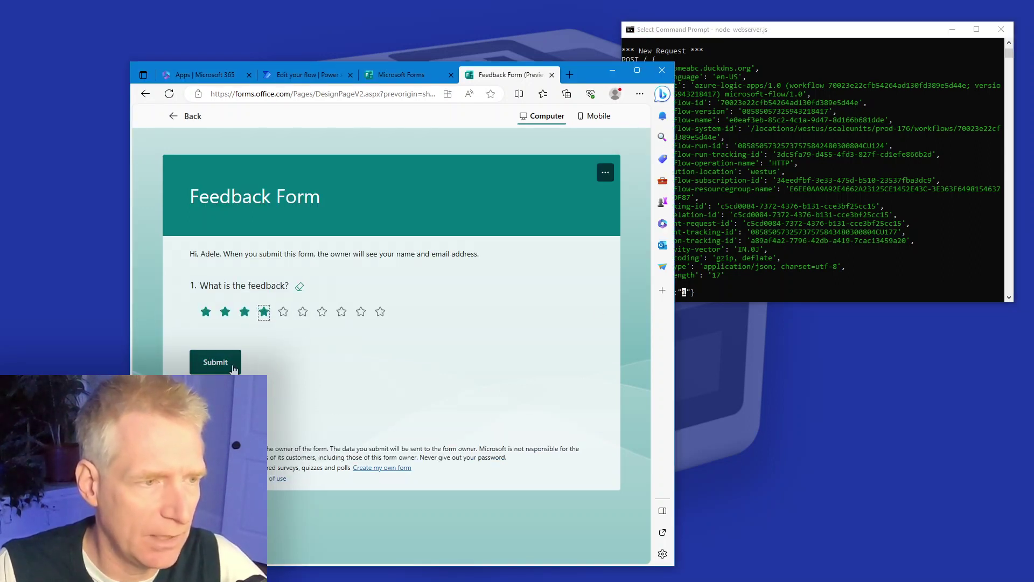
{"action": "left_click", "coordinate": [215, 361]}
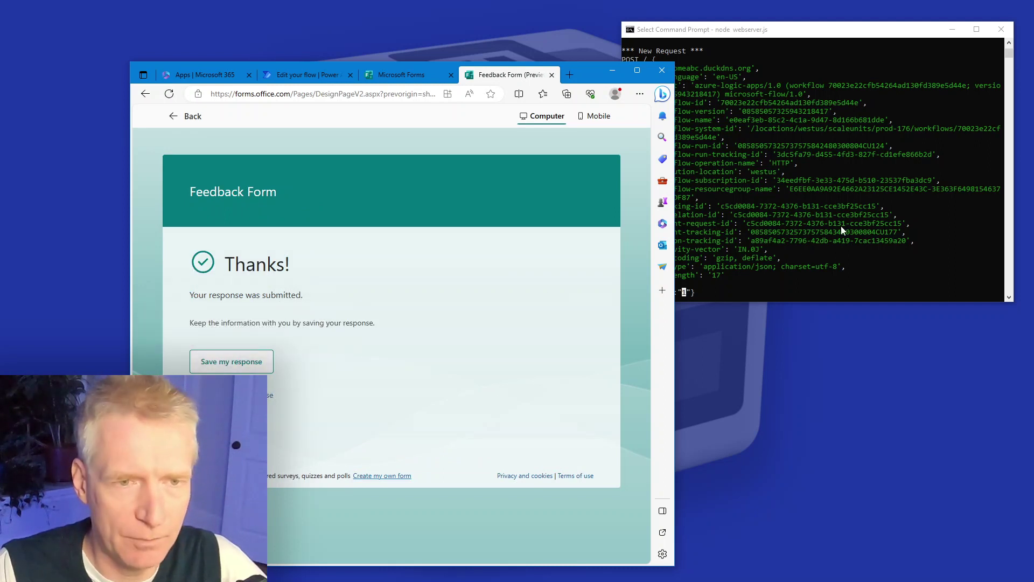
{"action": "left_click", "coordinate": [740, 266]}
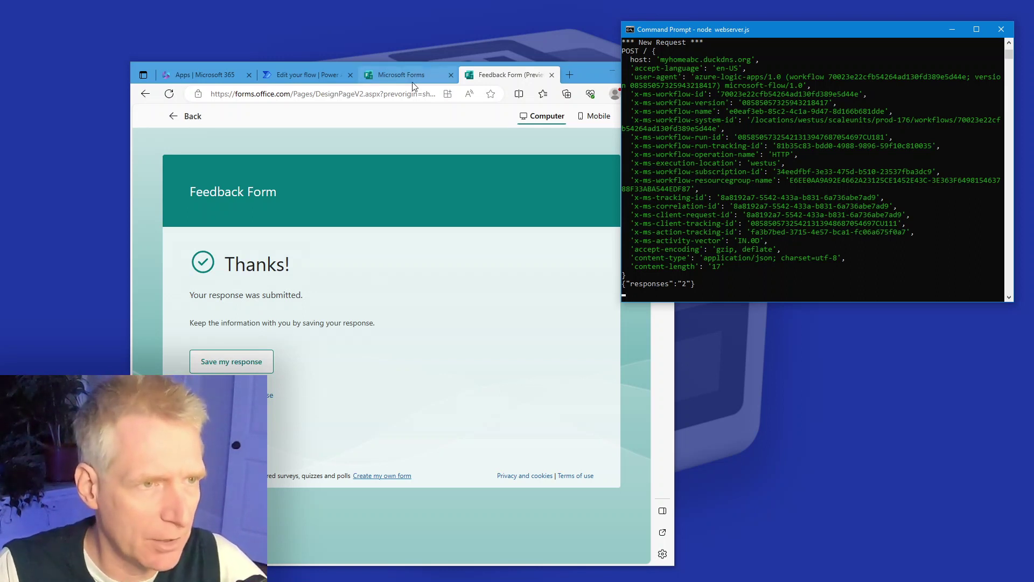
{"action": "left_click", "coordinate": [307, 75]}
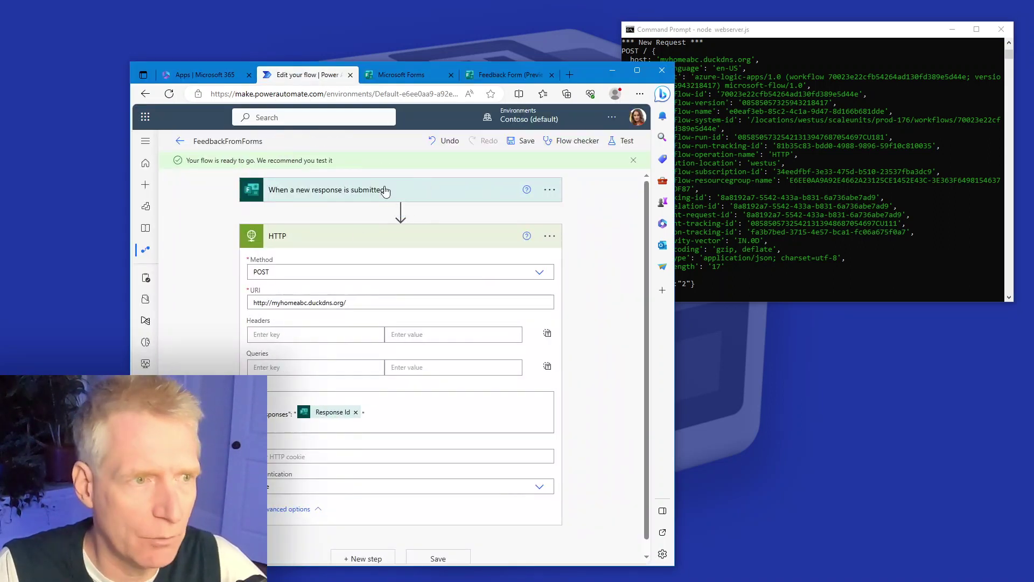
Insert a Get response details action for Feedback Form, using the trigger's Response Id.
{"action": "left_click", "coordinate": [401, 212]}
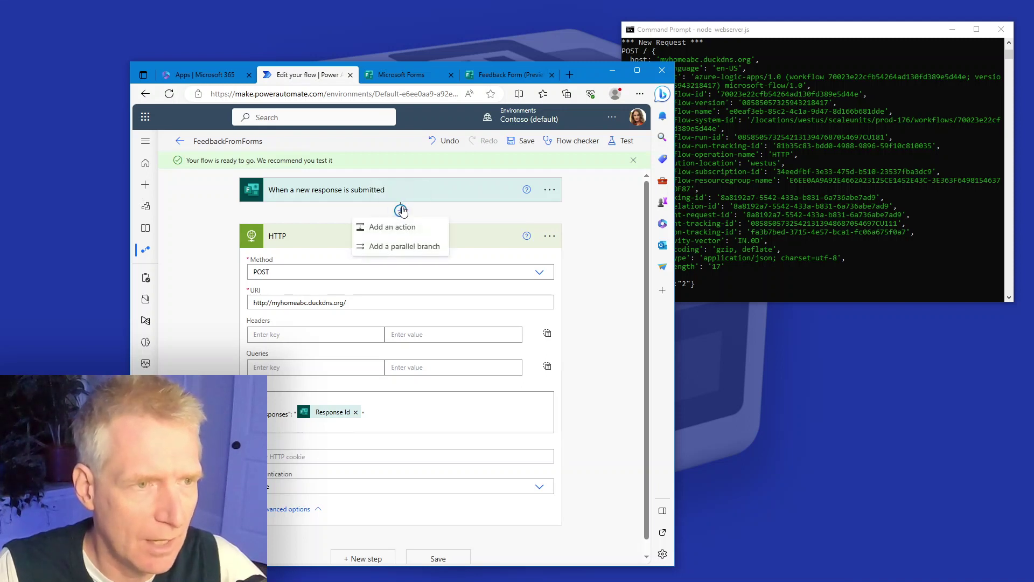
{"action": "left_click", "coordinate": [399, 224]}
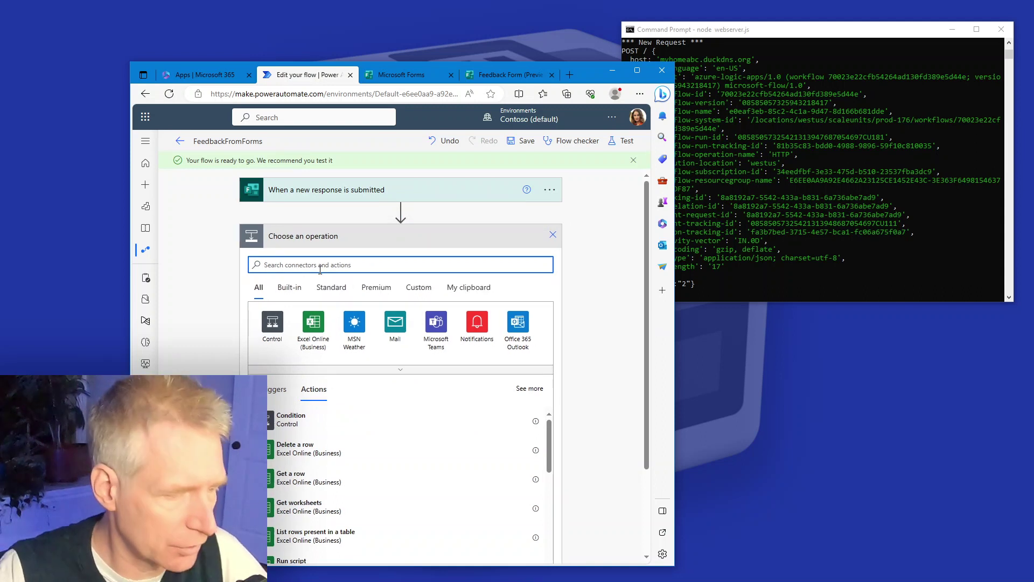
{"action": "type", "text": "forms"}
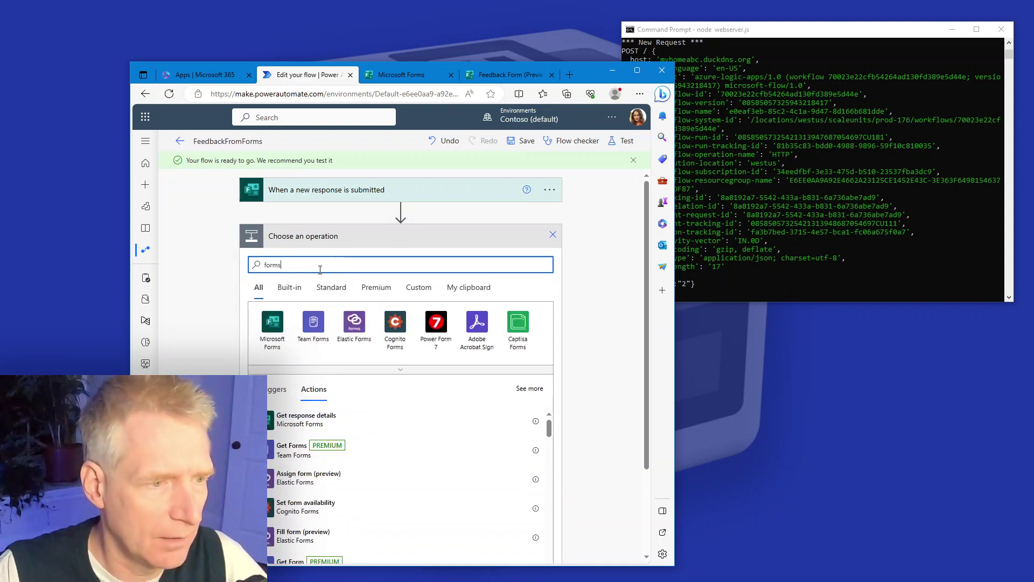
{"action": "left_click", "coordinate": [302, 424]}
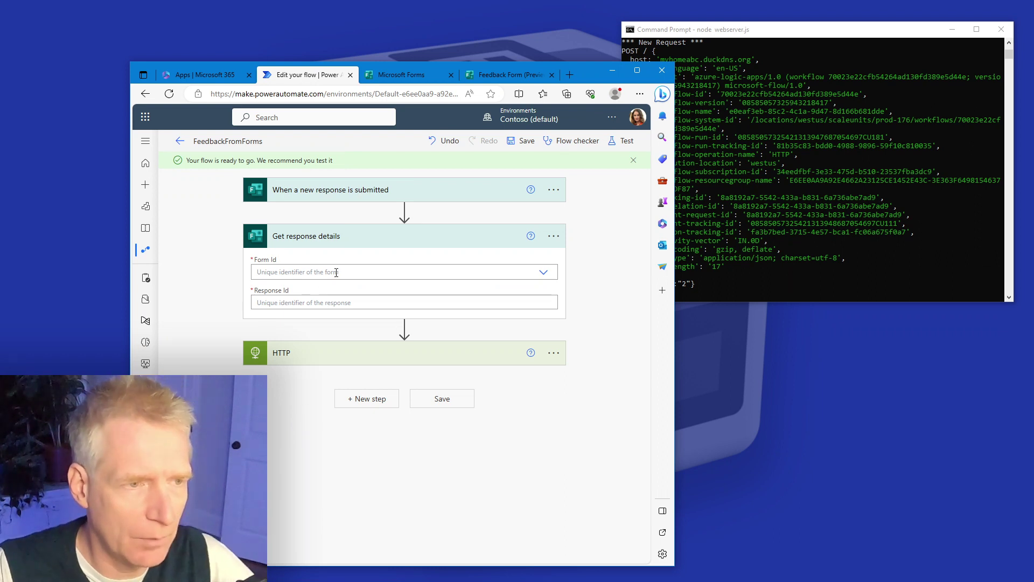
{"action": "left_click", "coordinate": [543, 273]}
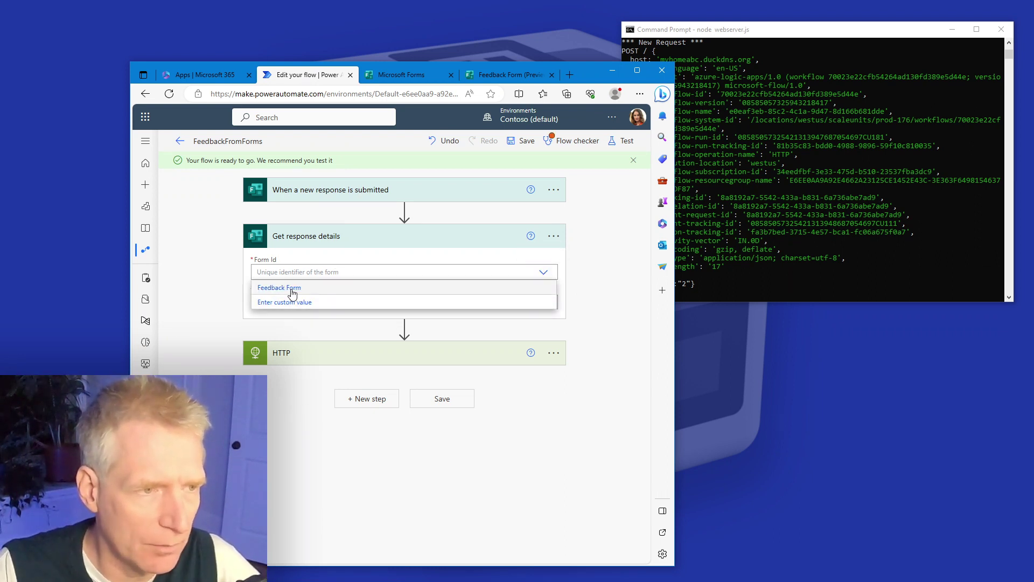
{"action": "left_click", "coordinate": [293, 289]}
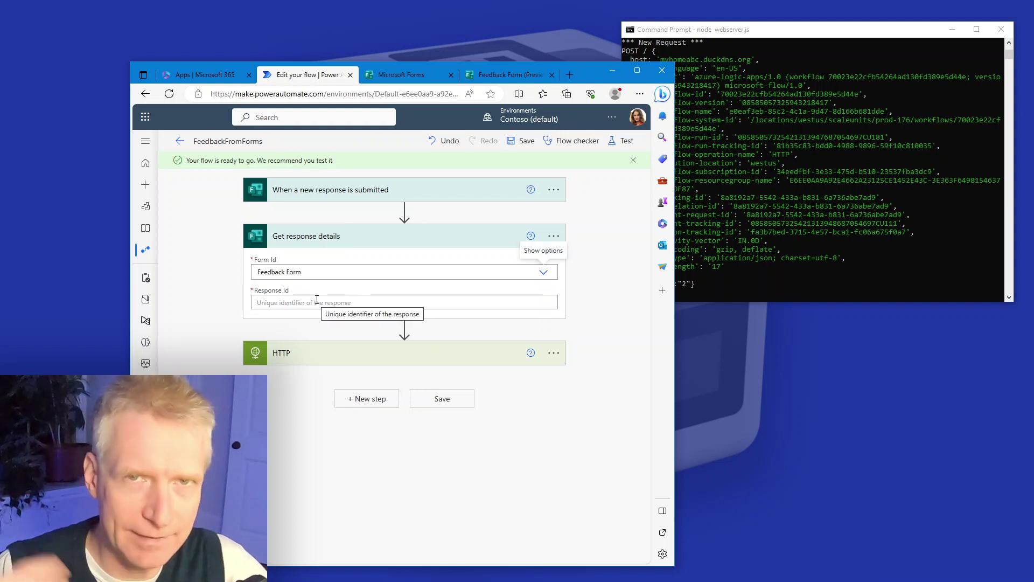
{"action": "mouse_move", "coordinate": [317, 301]}
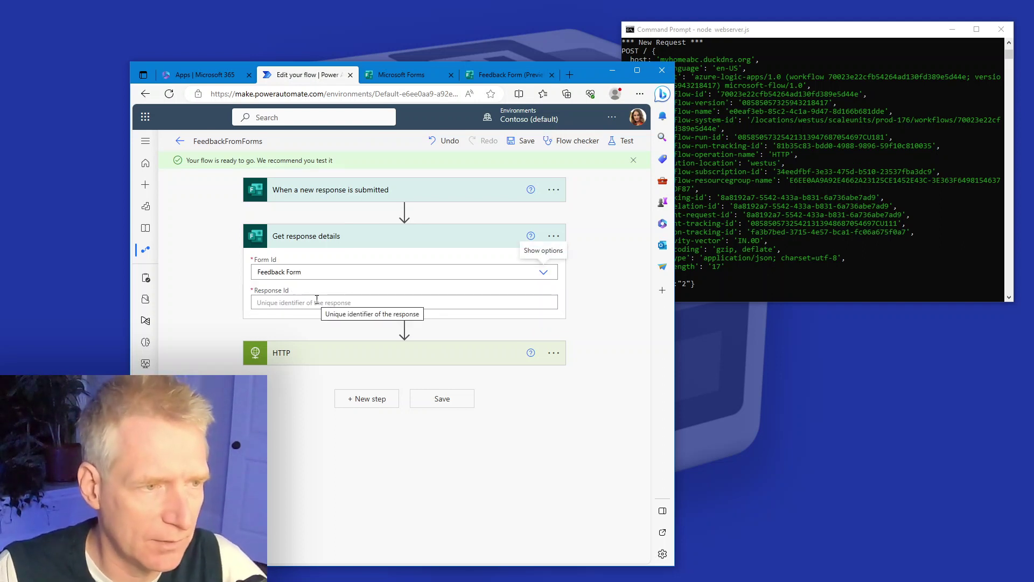
{"action": "left_click", "coordinate": [352, 302]}
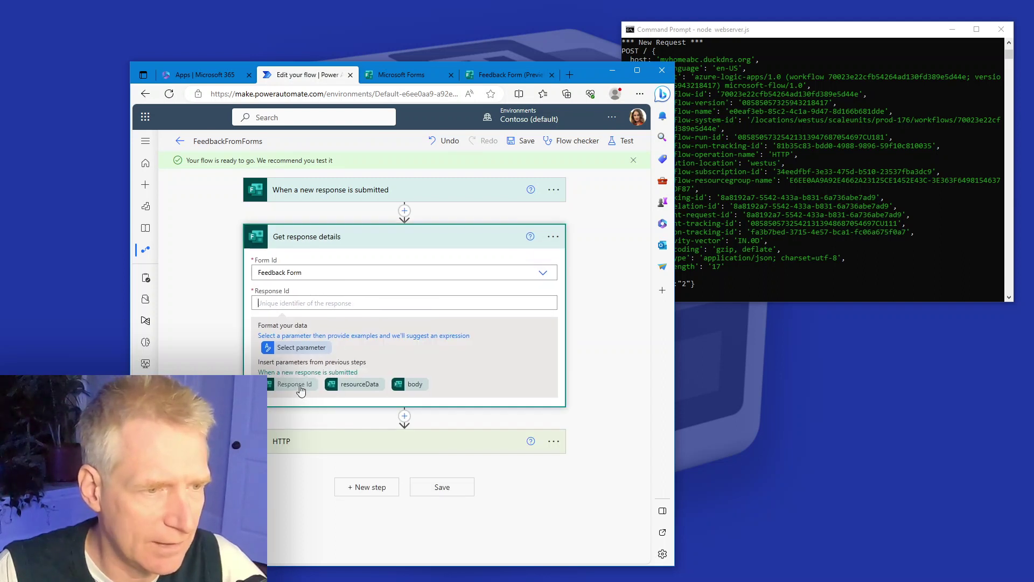
{"action": "left_click", "coordinate": [301, 388]}
{"action": "left_click", "coordinate": [375, 215]}
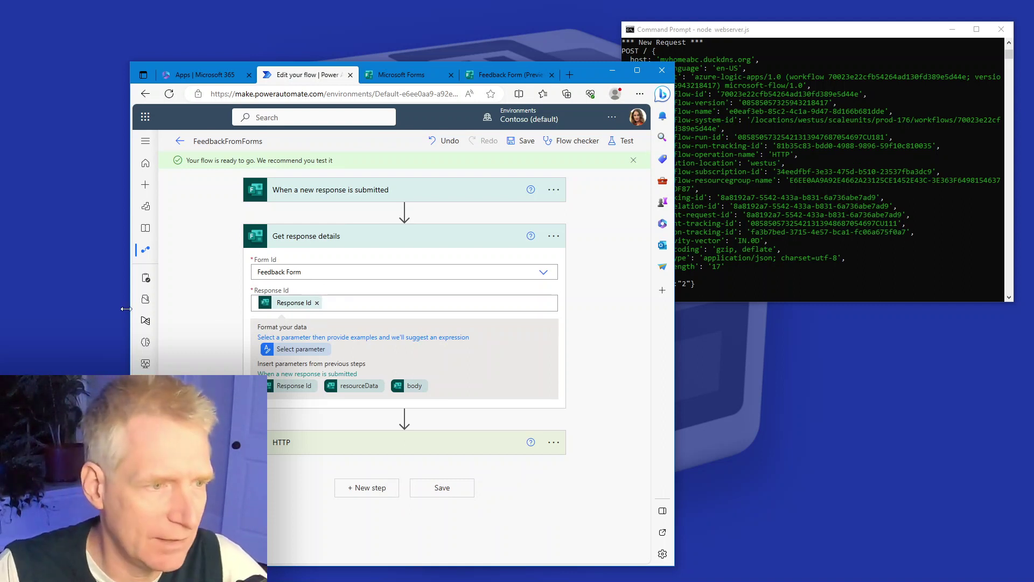
Clear the old Response Id entry from the HTTP request body.
{"action": "left_click", "coordinate": [294, 450]}
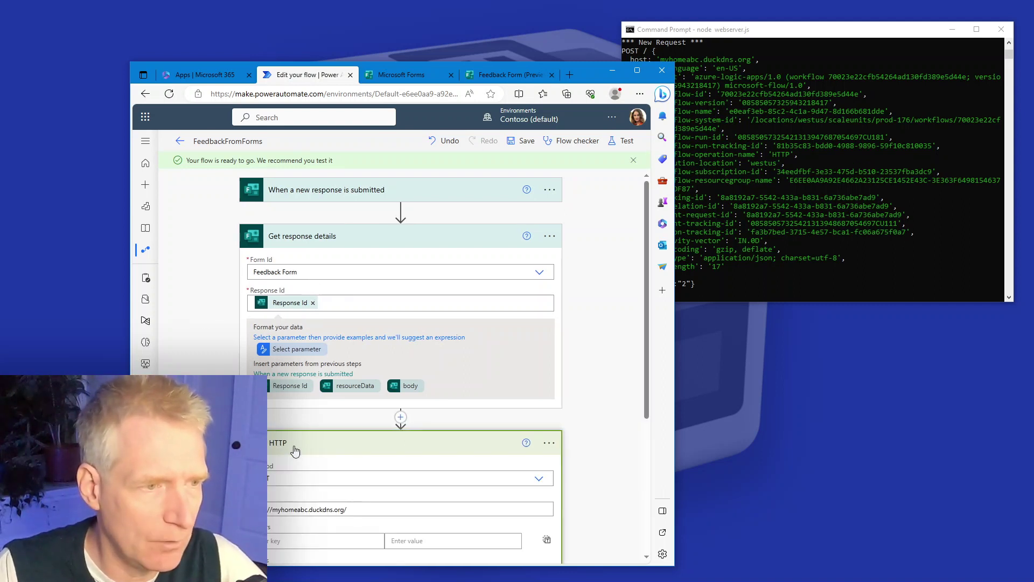
{"action": "scroll", "coordinate": [401, 388], "scroll_direction": "down", "scroll_amount": 5}
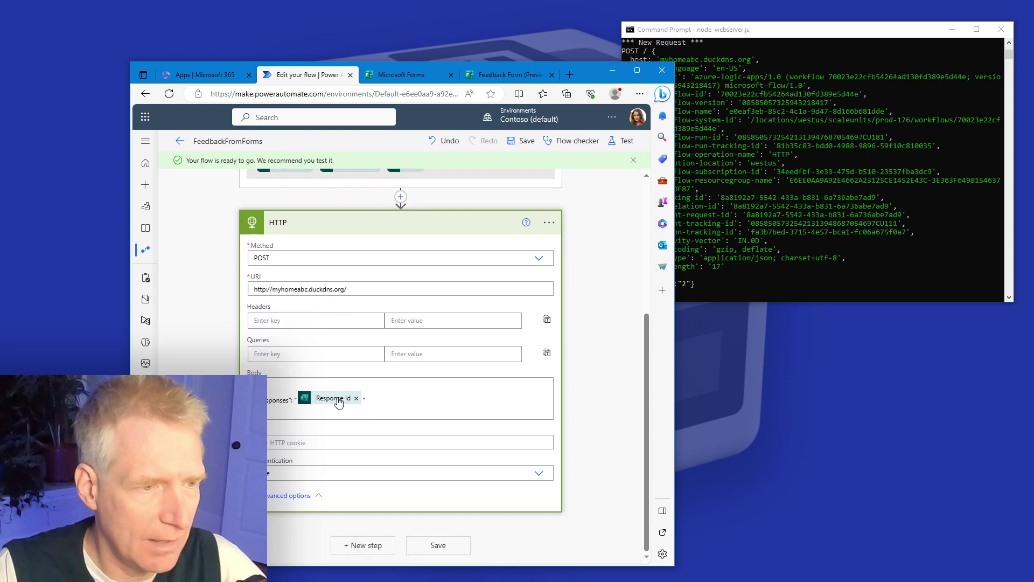
{"action": "left_click", "coordinate": [358, 399]}
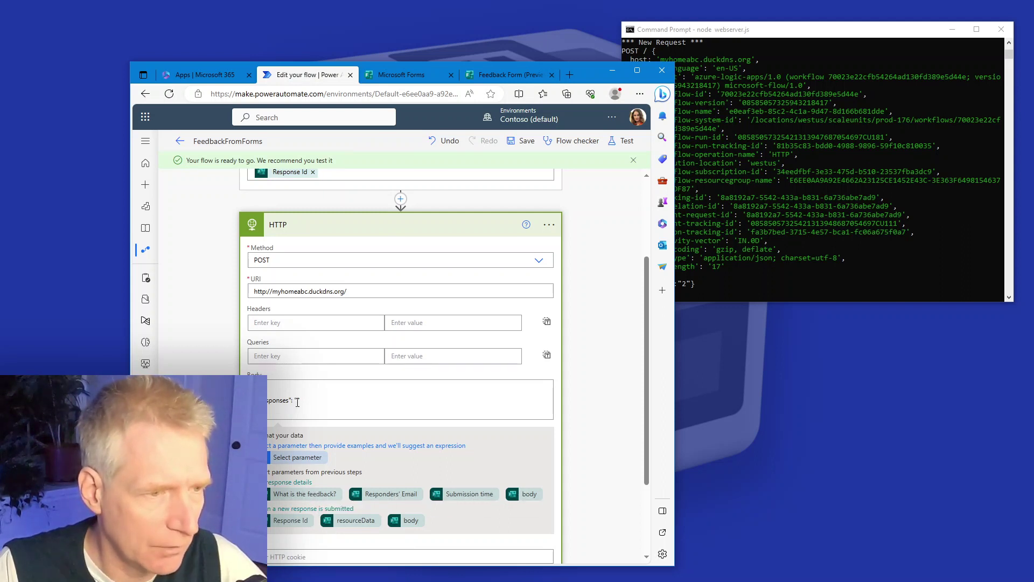
{"action": "type", "text": "\"\""}
{"action": "left_click", "coordinate": [269, 401]}
{"action": "key", "text": "ctrl+a"}
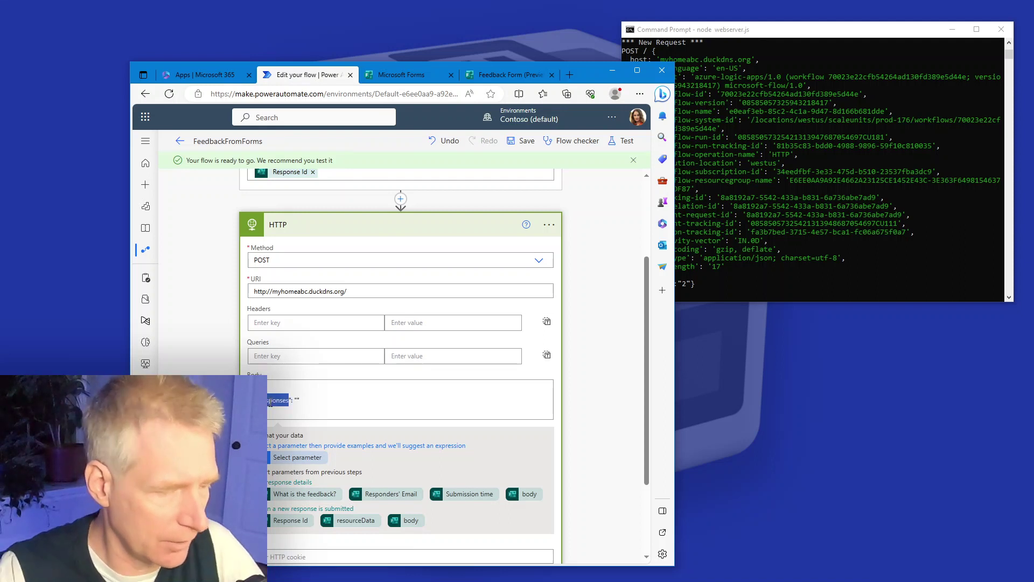
{"action": "key", "text": "Delete"}
{"action": "type", "text": "feedback\": \"\""}
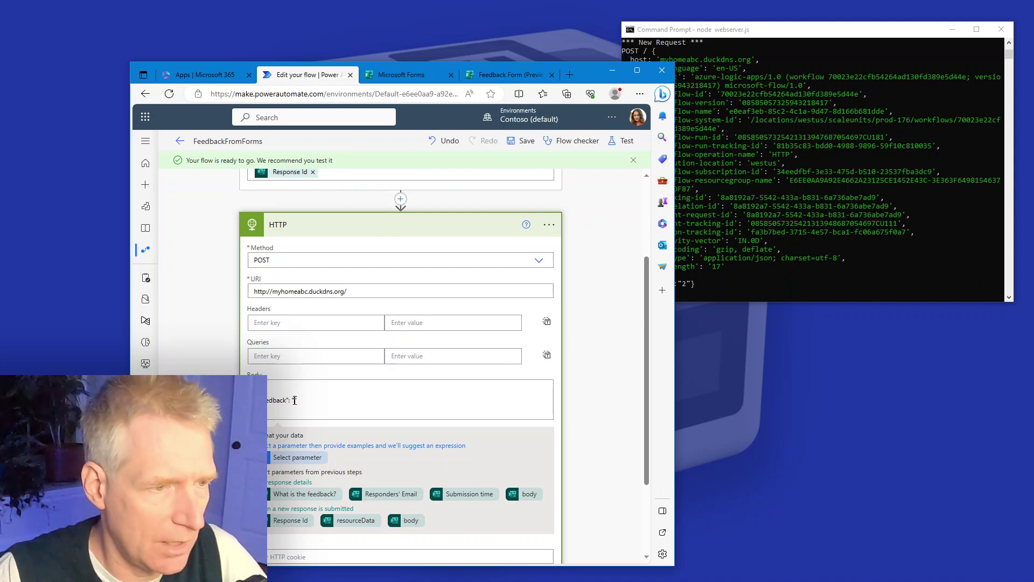
Fill the body with feedback, email and submission time tokens, and save the flow.
{"action": "left_click", "coordinate": [306, 494]}
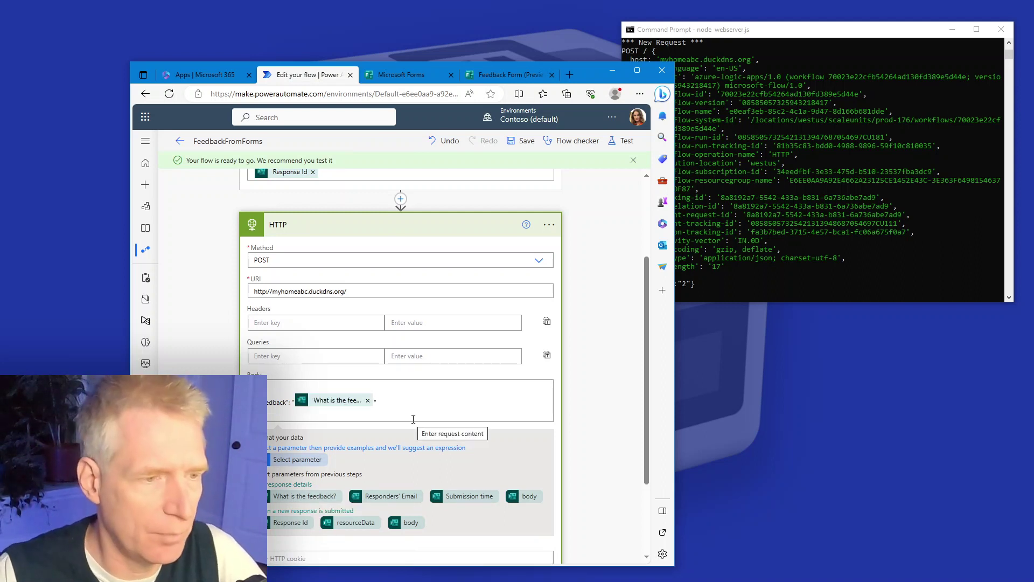
{"action": "type", "text": ","}
{"action": "key", "text": "Return"}
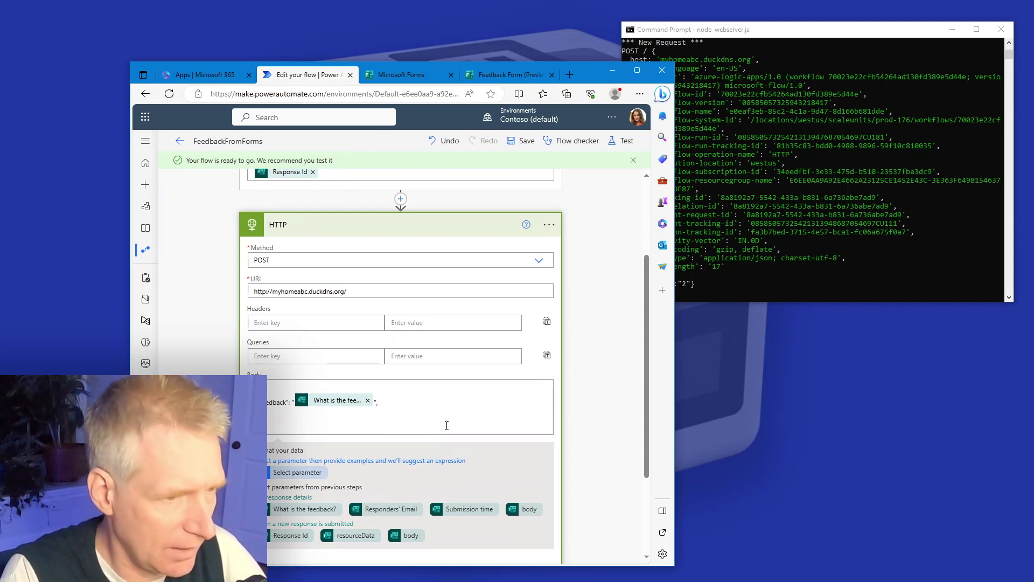
{"action": "type", "text": "email"}
{"action": "type", "text": ":"}
{"action": "type", "text": "\""}
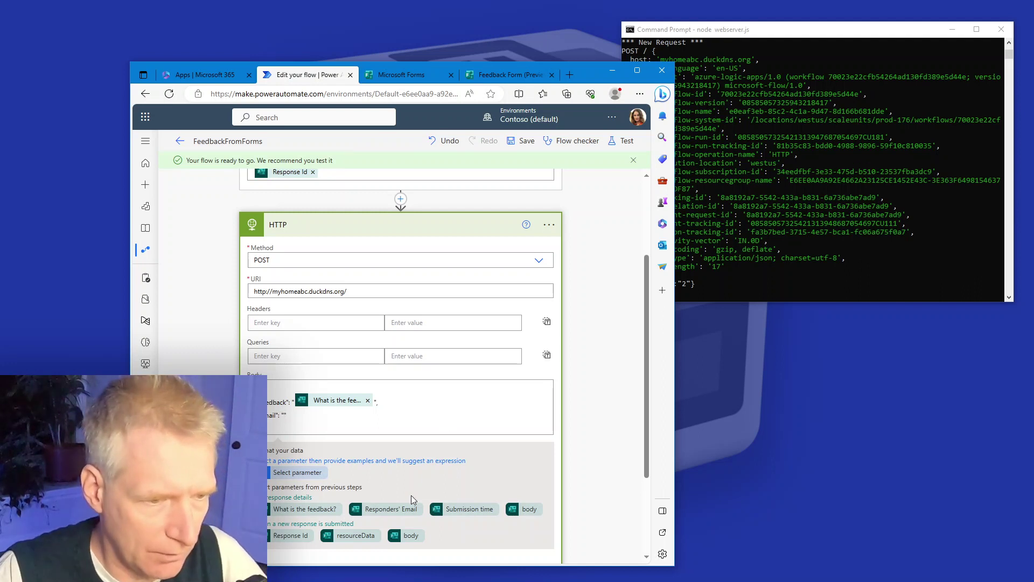
{"action": "left_click", "coordinate": [392, 509]}
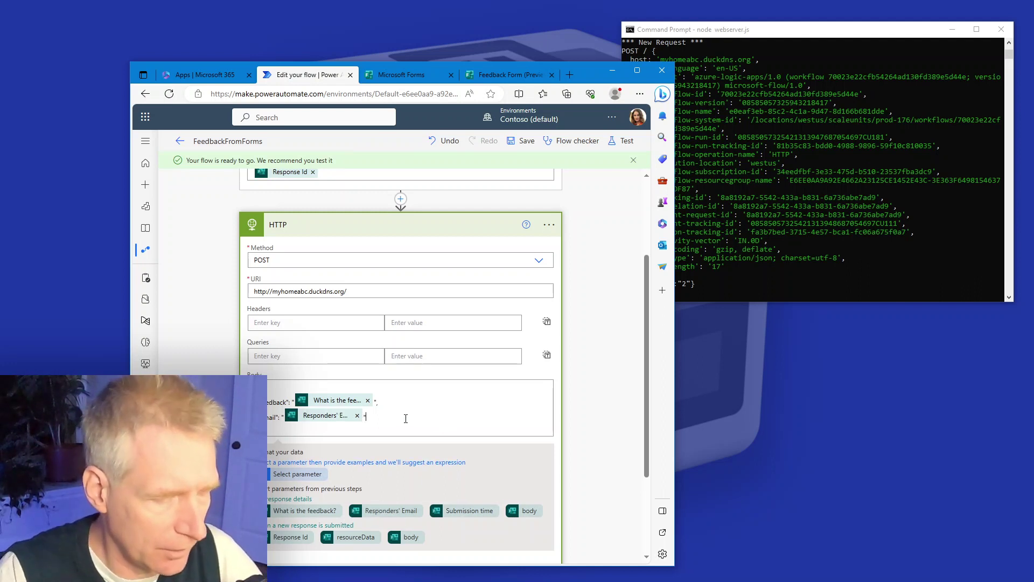
{"action": "type", "text": ","}
{"action": "key", "text": "Return"}
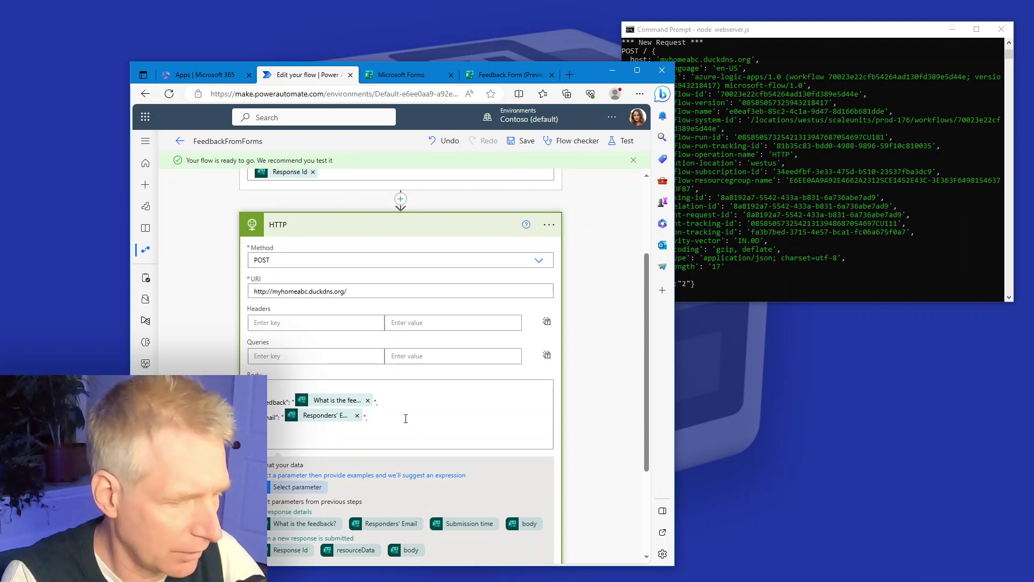
{"action": "type", "text": "\"time\""}
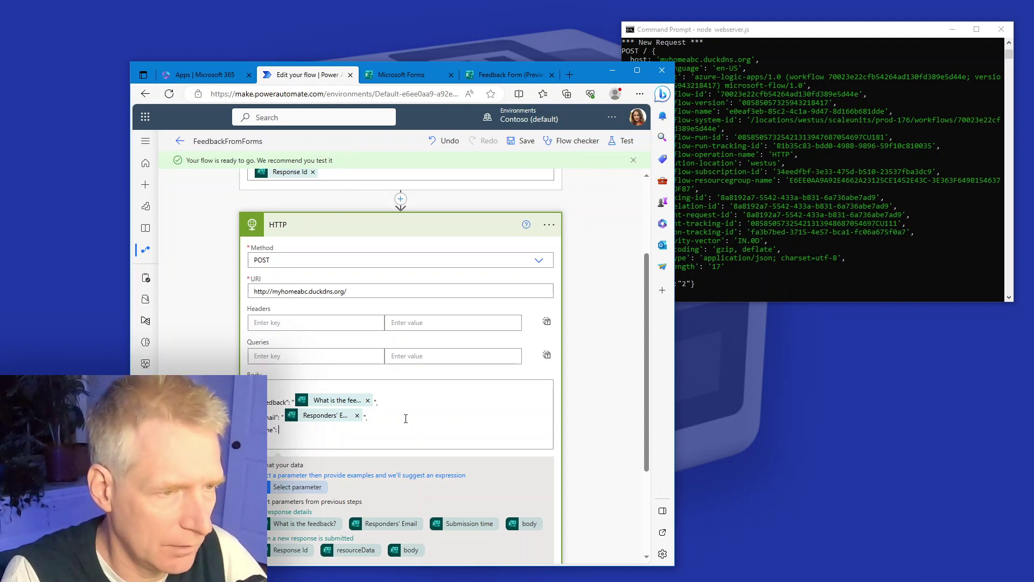
{"action": "left_click", "coordinate": [467, 527]}
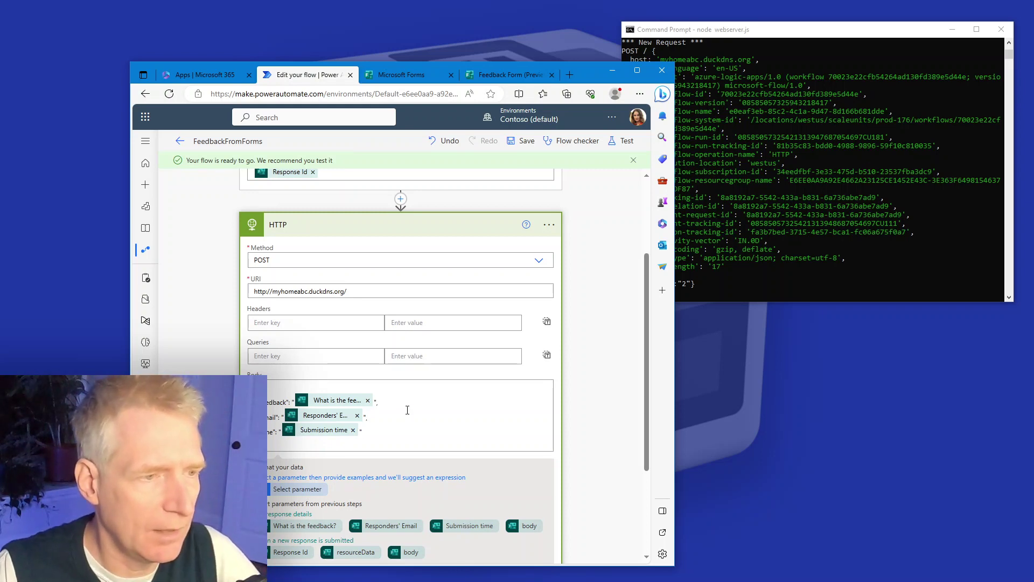
{"action": "scroll", "coordinate": [598, 414], "scroll_direction": "down", "scroll_amount": 3}
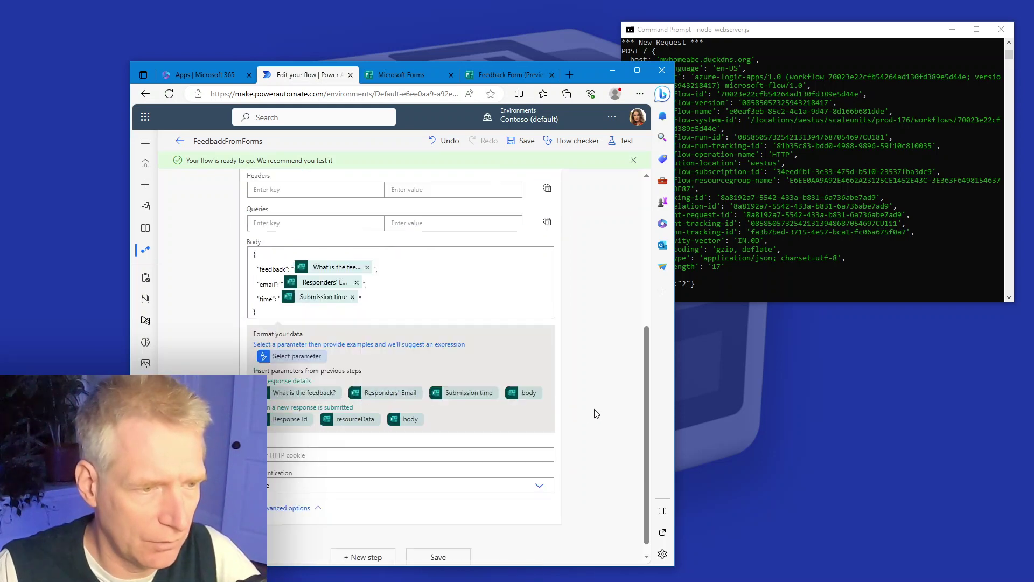
{"action": "left_click", "coordinate": [439, 545]}
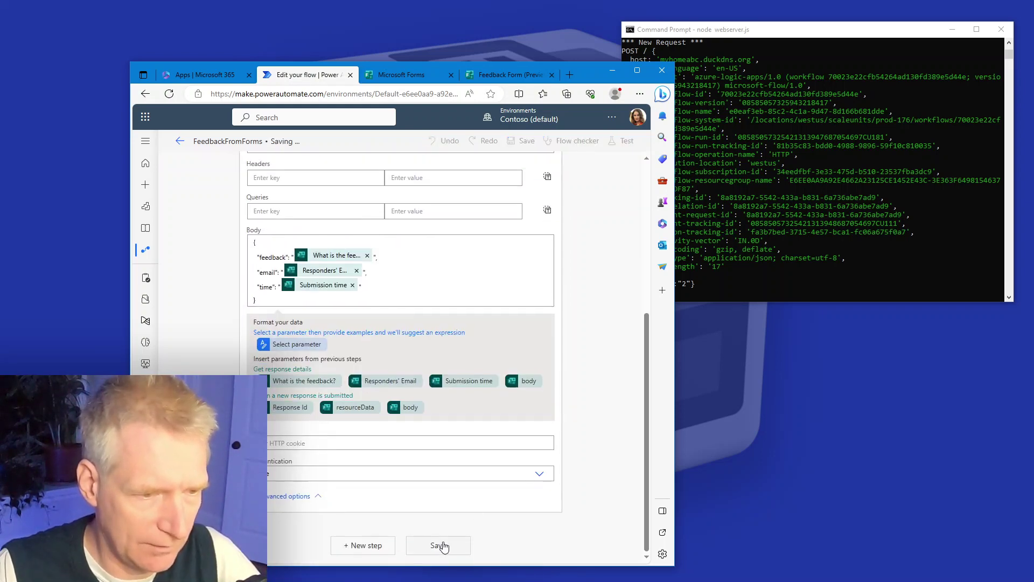
{"action": "scroll", "coordinate": [595, 372], "scroll_direction": "up", "scroll_amount": 5}
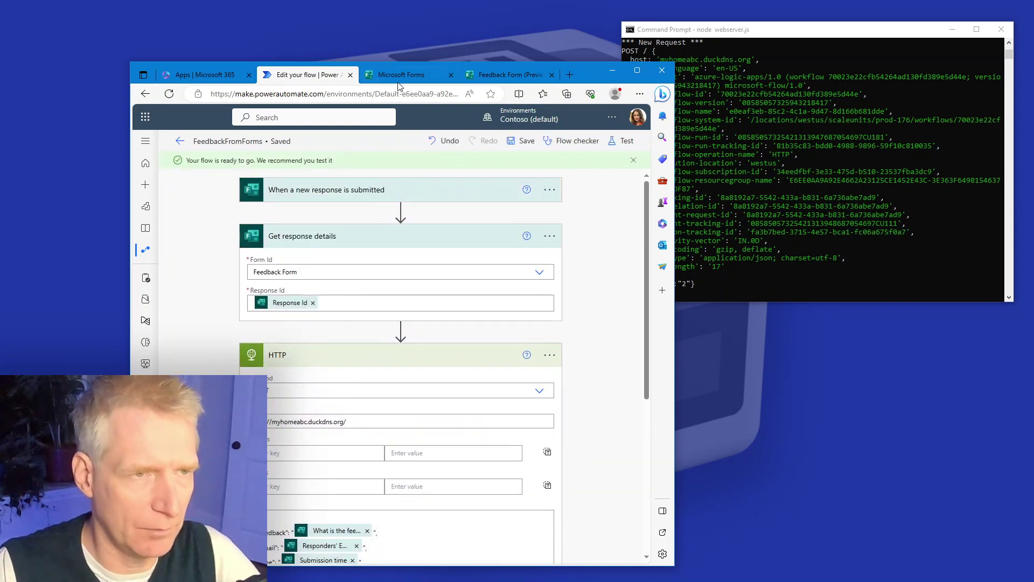
Submit a fresh Feedback Form response rated 9.
{"action": "left_click", "coordinate": [501, 74]}
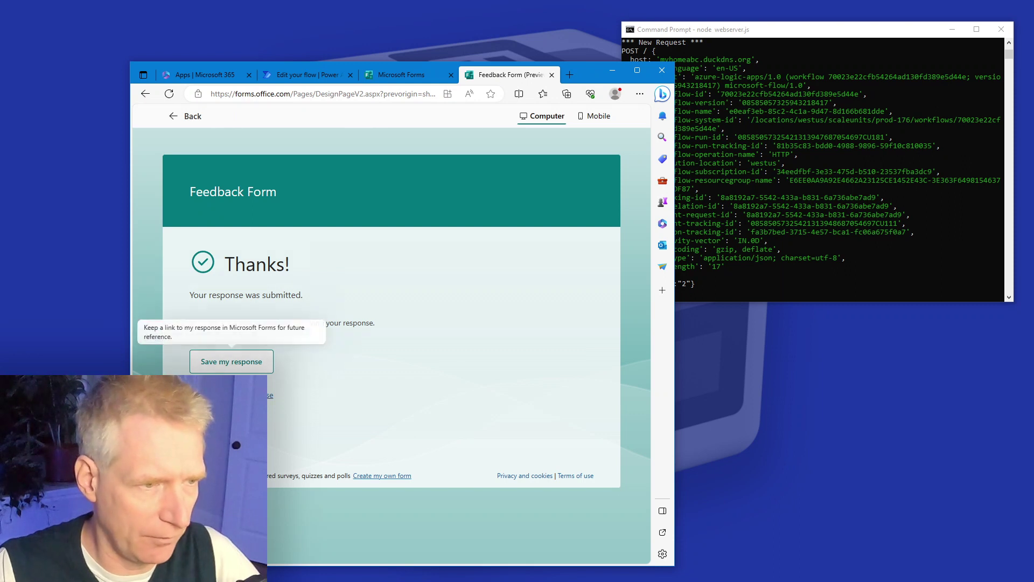
{"action": "left_click", "coordinate": [262, 395]}
{"action": "left_click", "coordinate": [361, 312]}
{"action": "left_click", "coordinate": [215, 363]}
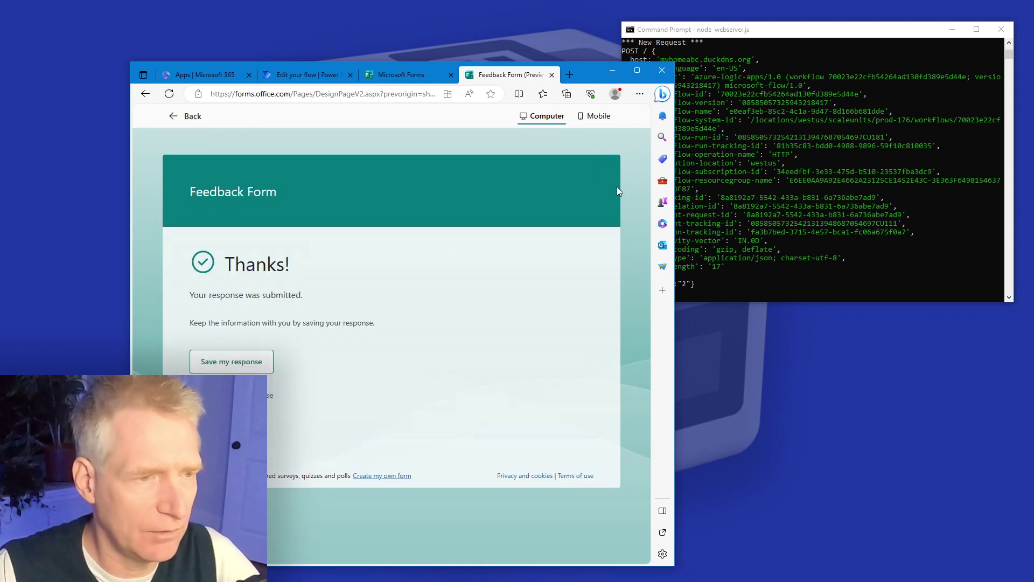
Copy the email and time values from the server's logged request body.
{"action": "left_click", "coordinate": [759, 29]}
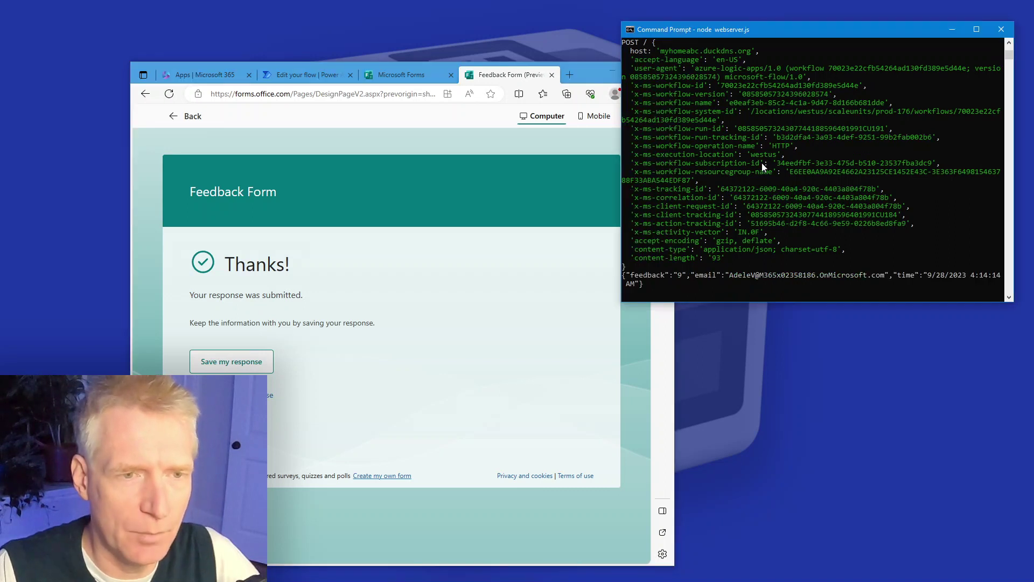
{"action": "scroll", "coordinate": [710, 107], "scroll_direction": "up", "scroll_amount": 1}
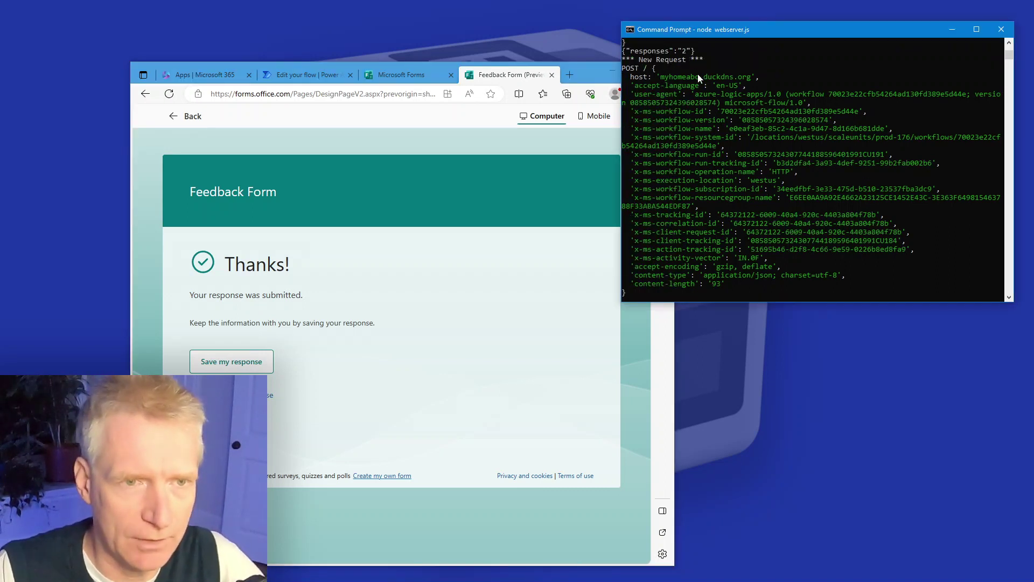
{"action": "scroll", "coordinate": [727, 266], "scroll_direction": "down", "scroll_amount": 2}
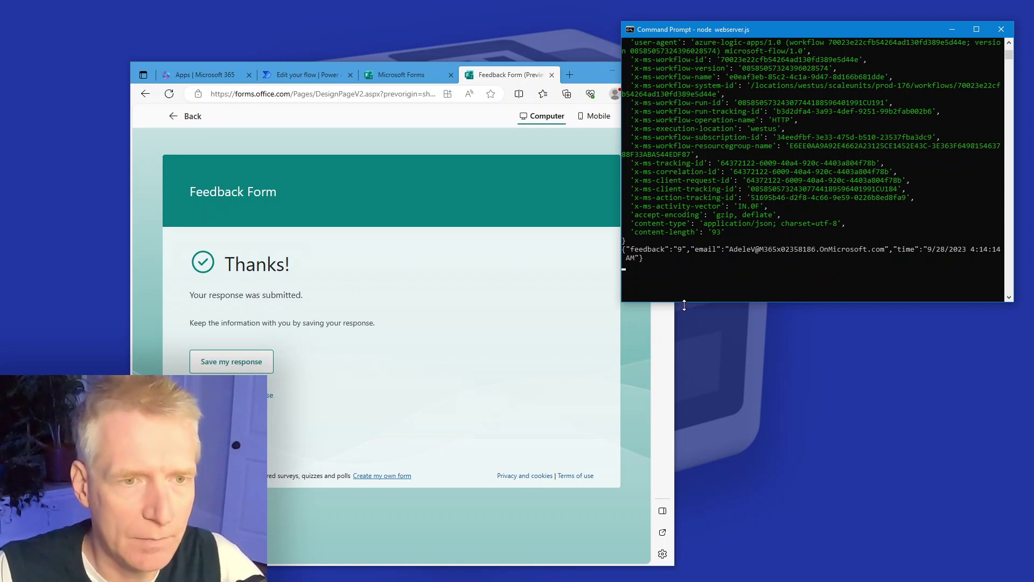
{"action": "left_click_drag", "start_coordinate": [730, 250], "coordinate": [885, 250]}
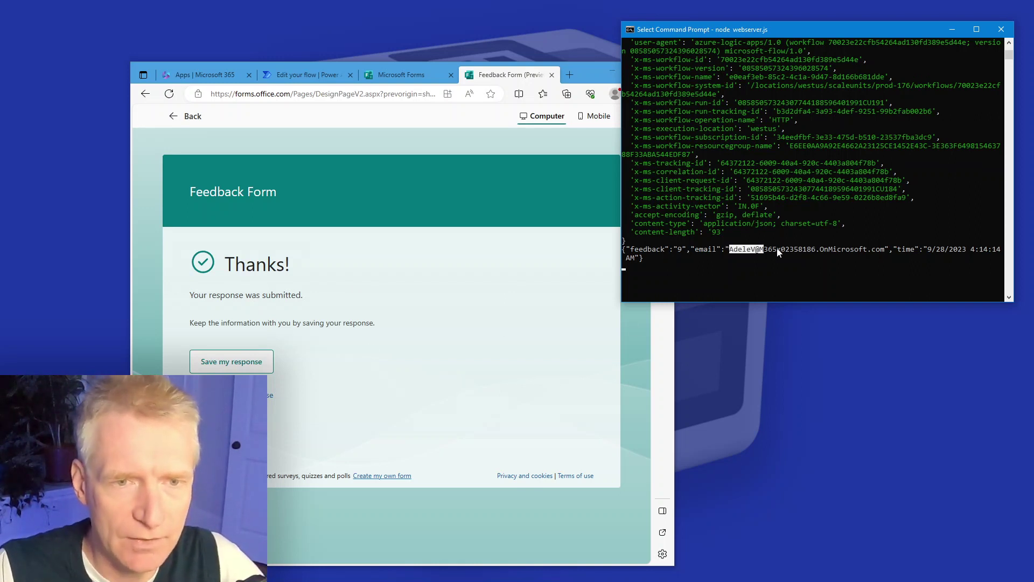
{"action": "right_click", "coordinate": [882, 251]}
{"action": "left_click_drag", "start_coordinate": [928, 249], "coordinate": [993, 249]}
{"action": "right_click", "coordinate": [687, 271]}
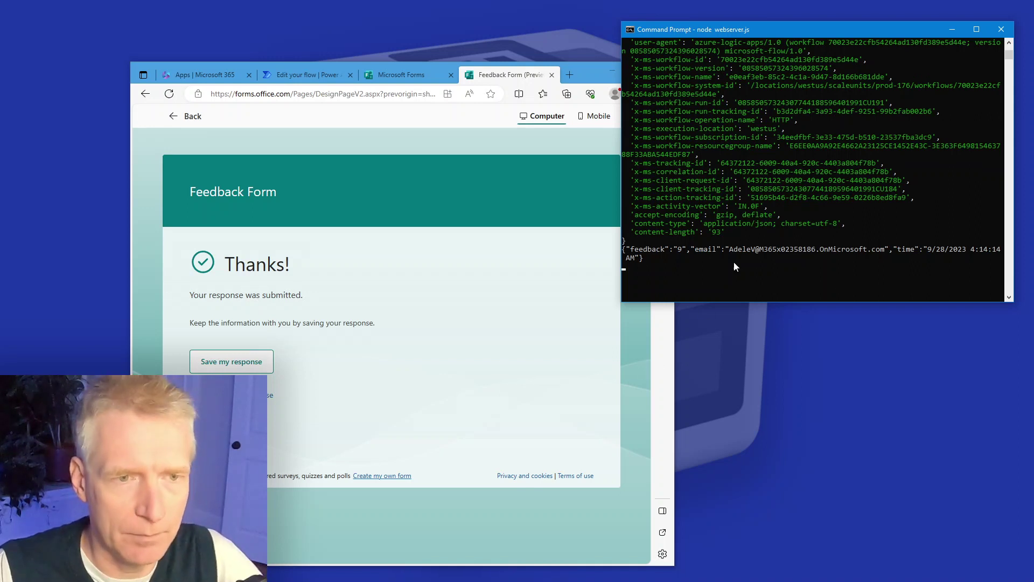
{"action": "scroll", "coordinate": [769, 258], "scroll_direction": "up", "scroll_amount": 2}
{"action": "scroll", "coordinate": [772, 257], "scroll_direction": "down", "scroll_amount": 2}
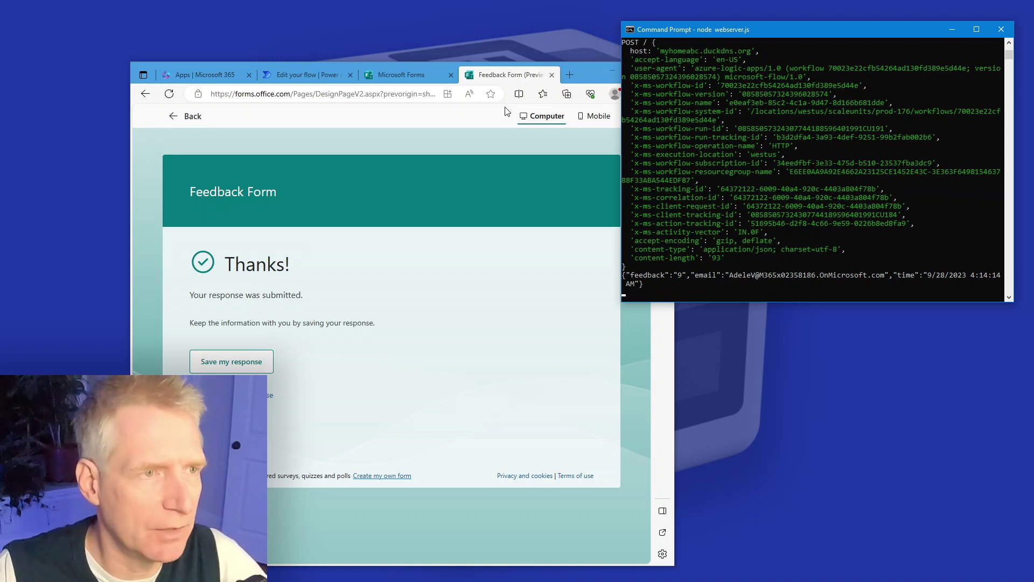
Add a SampleFeedback header set to the 'What is the feedback?' rating.
{"action": "left_click", "coordinate": [320, 74]}
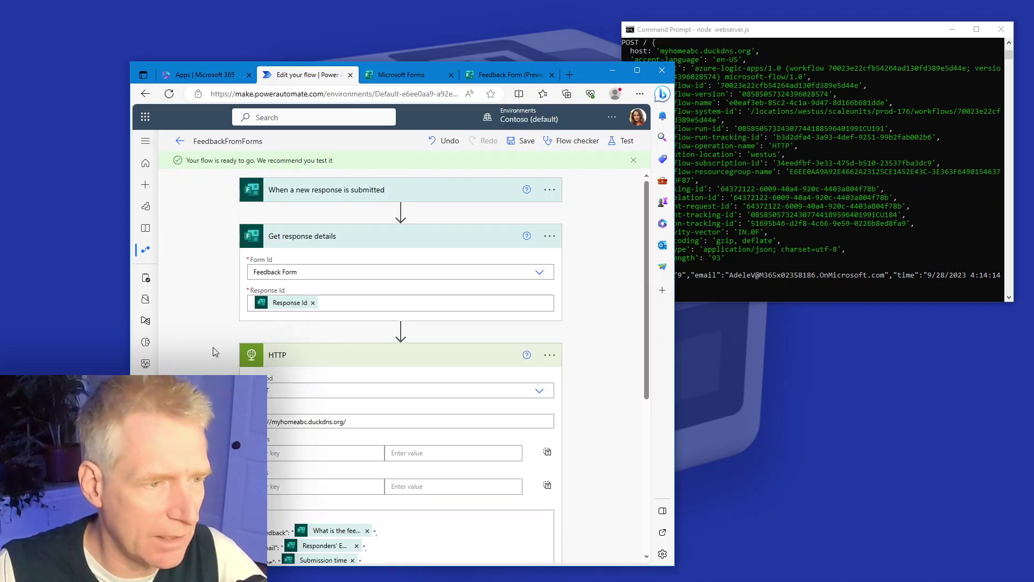
{"action": "scroll", "coordinate": [214, 352], "scroll_direction": "down", "scroll_amount": 5}
{"action": "scroll", "coordinate": [215, 352], "scroll_direction": "down", "scroll_amount": 1}
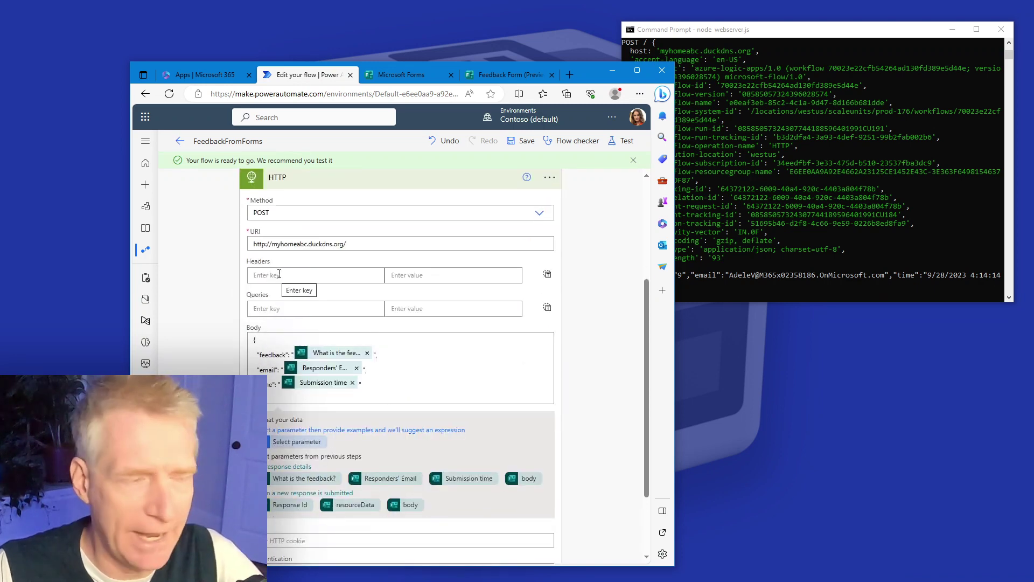
{"action": "left_click", "coordinate": [278, 275]}
{"action": "type", "text": "s"}
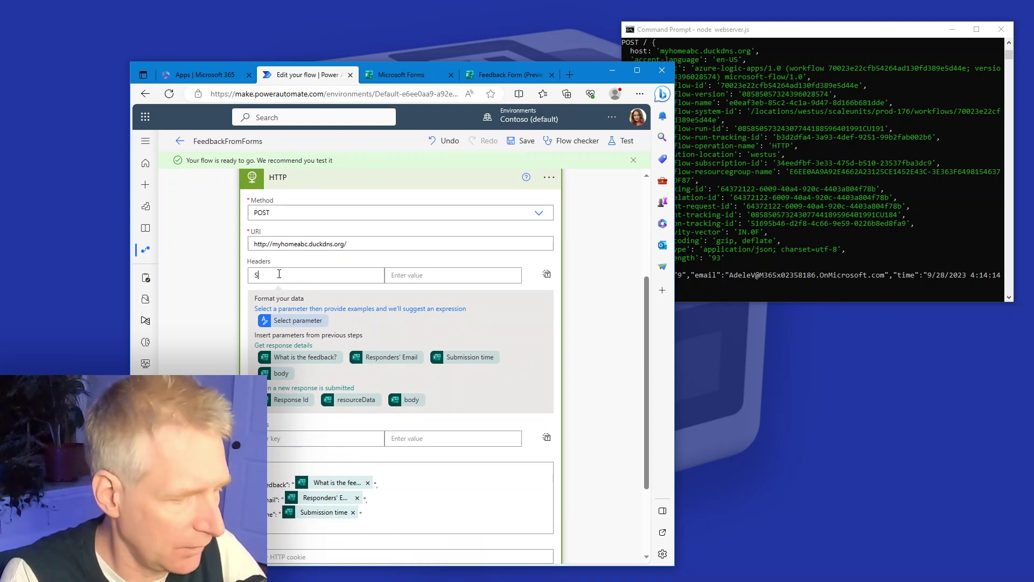
{"action": "type", "text": "Sample1Feedback"}
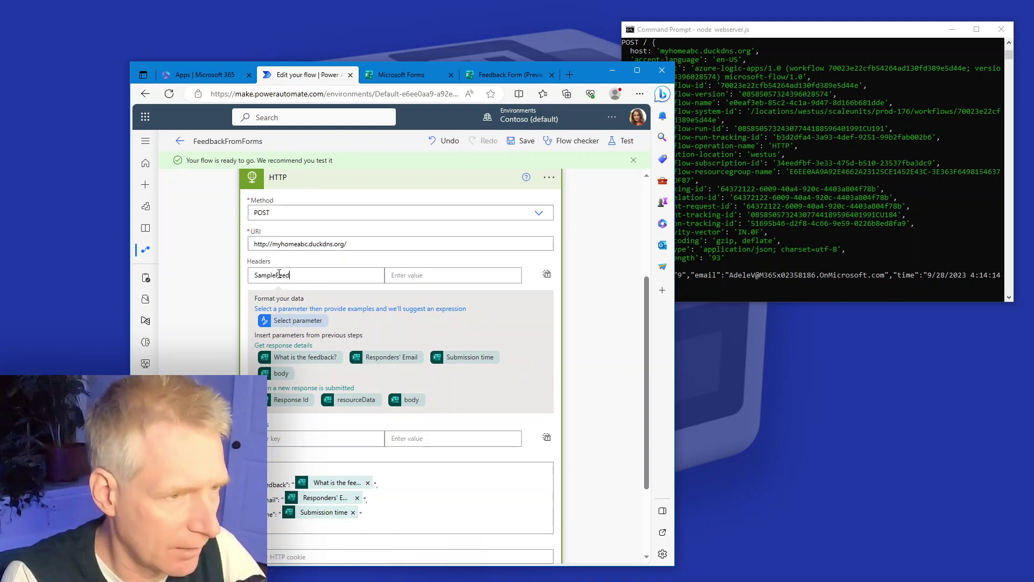
{"action": "left_click", "coordinate": [428, 274]}
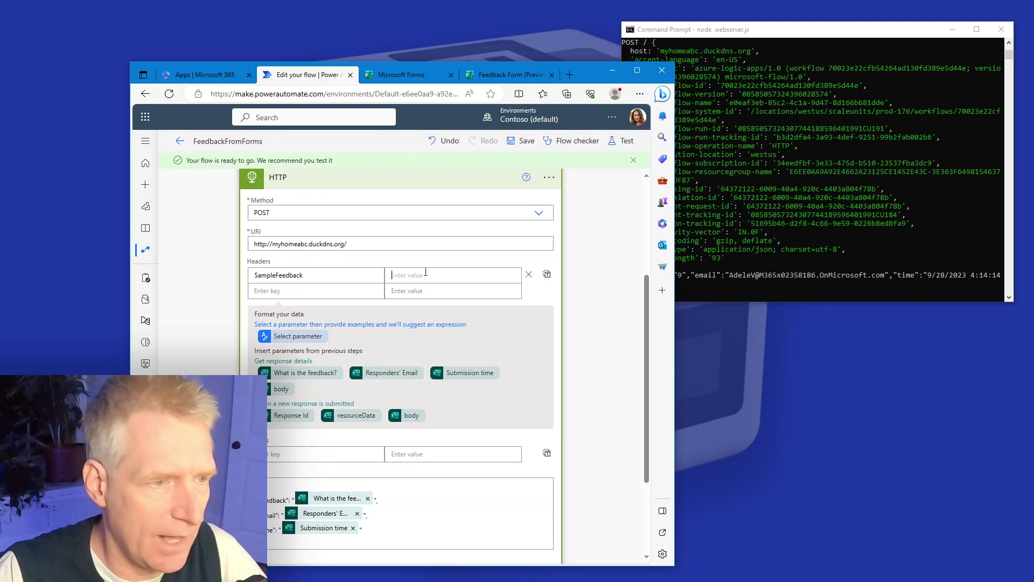
{"action": "left_click", "coordinate": [306, 374]}
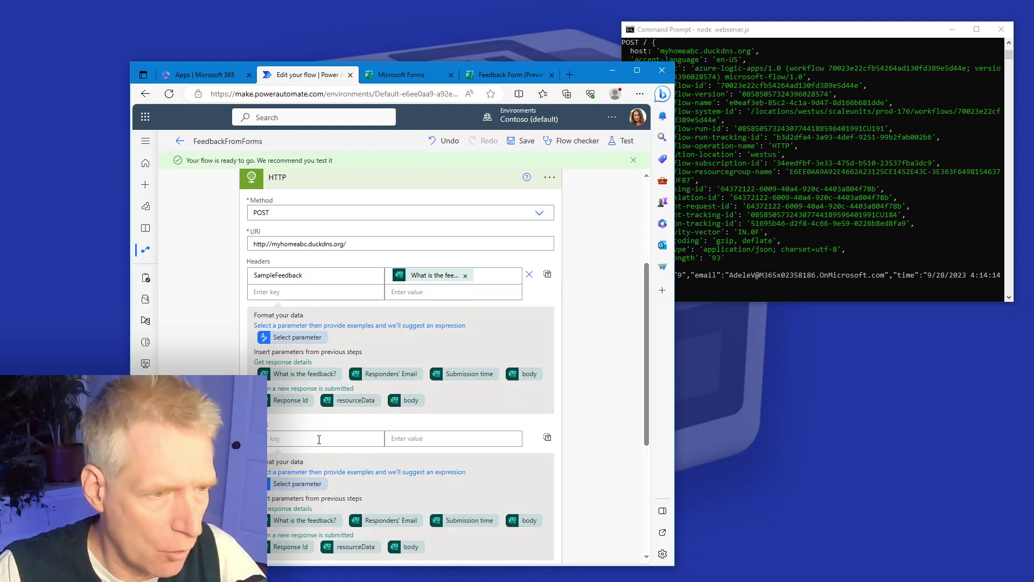
{"action": "scroll", "coordinate": [358, 455], "scroll_direction": "up", "scroll_amount": 3}
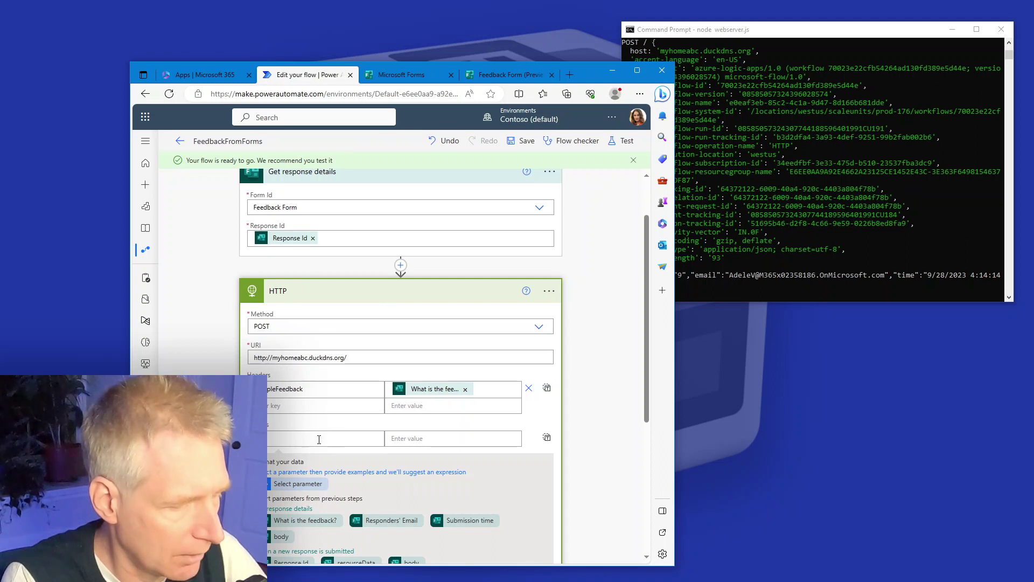
{"action": "type", "text": "Data"}
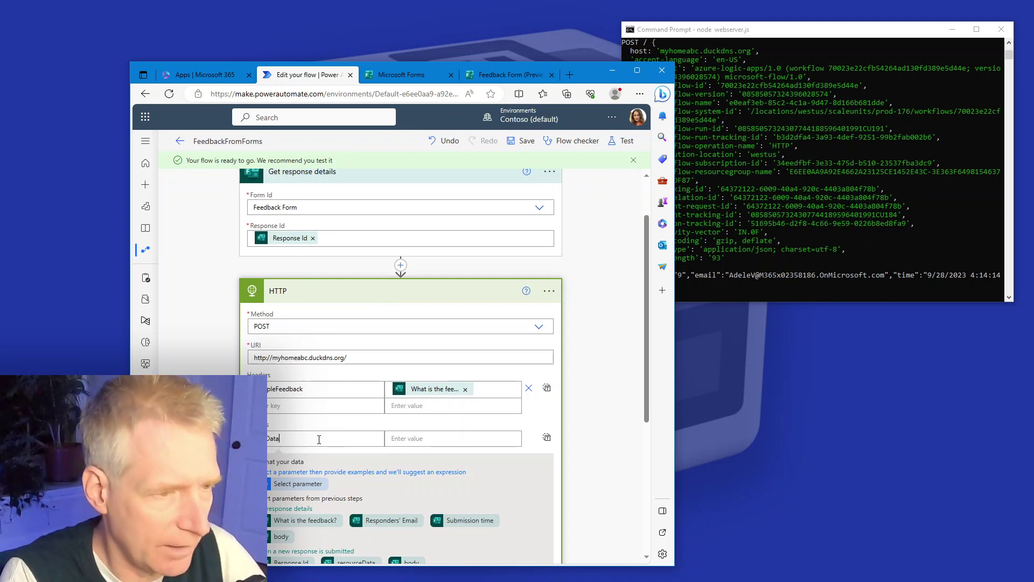
Add query parameters AbcData (feedback rating) and FormName = MyFeedback, then save.
{"action": "left_click", "coordinate": [408, 440]}
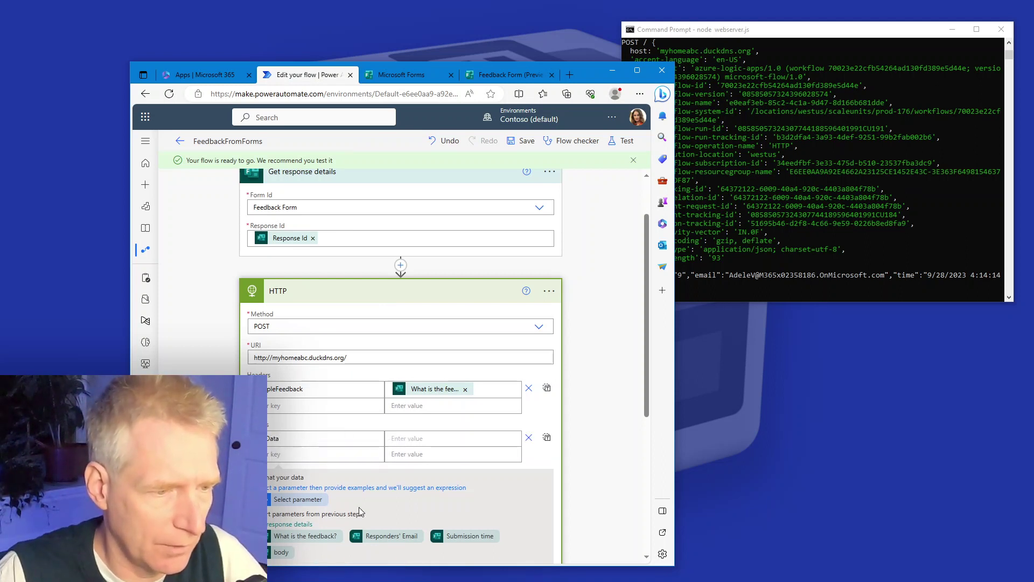
{"action": "left_click", "coordinate": [328, 537]}
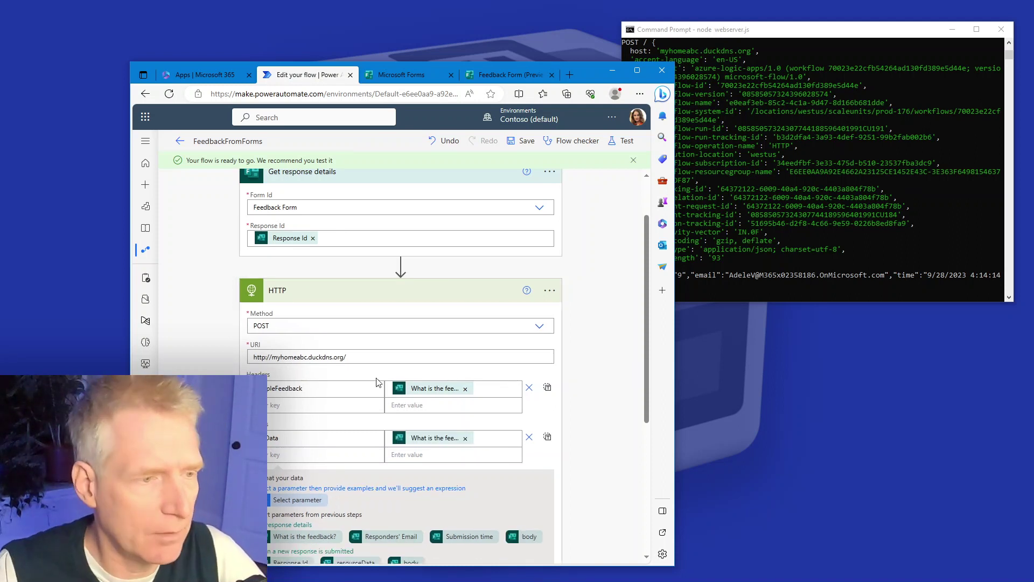
{"action": "left_click", "coordinate": [299, 453]}
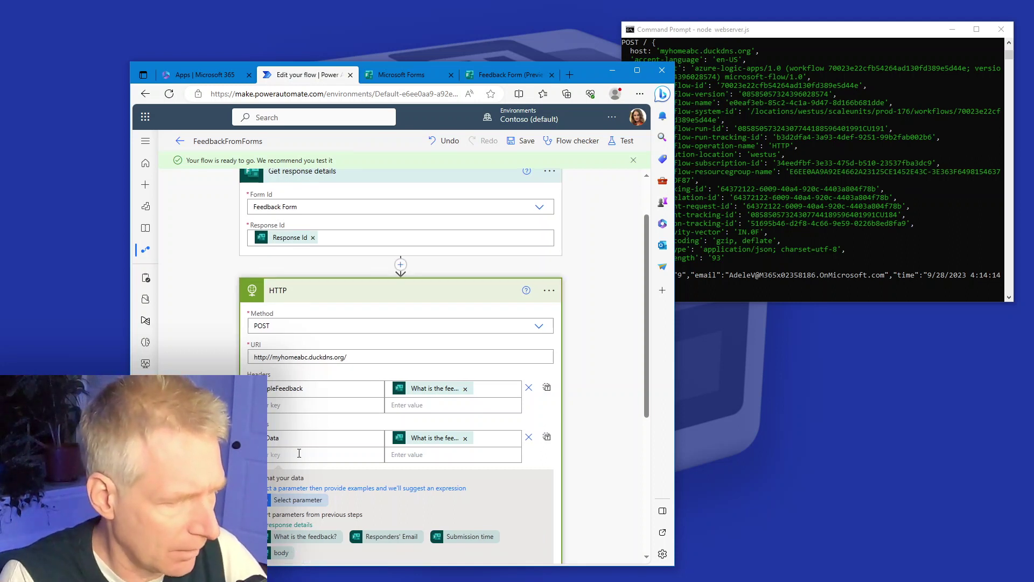
{"action": "type", "text": "ns"}
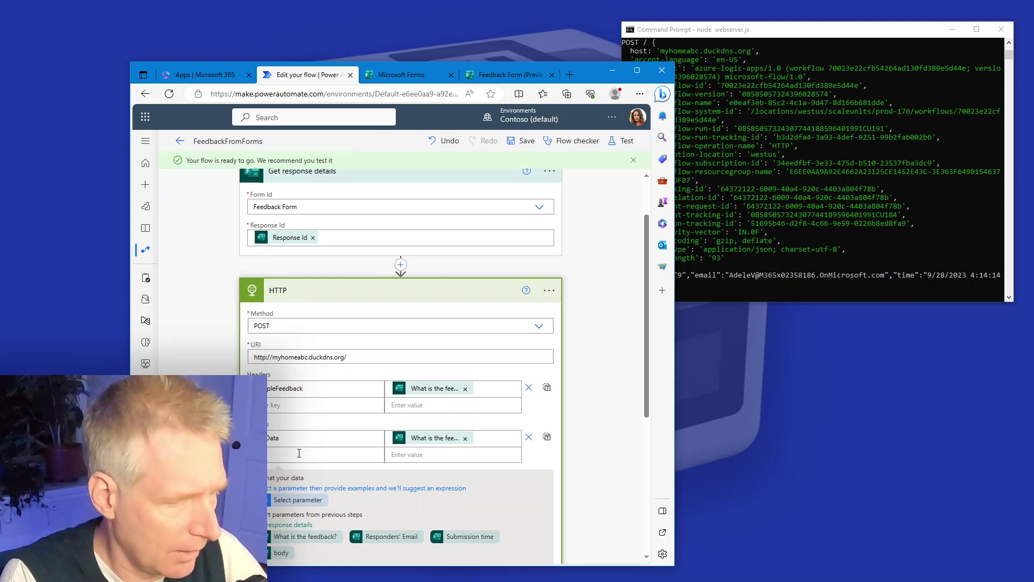
{"action": "type", "text": "Name"}
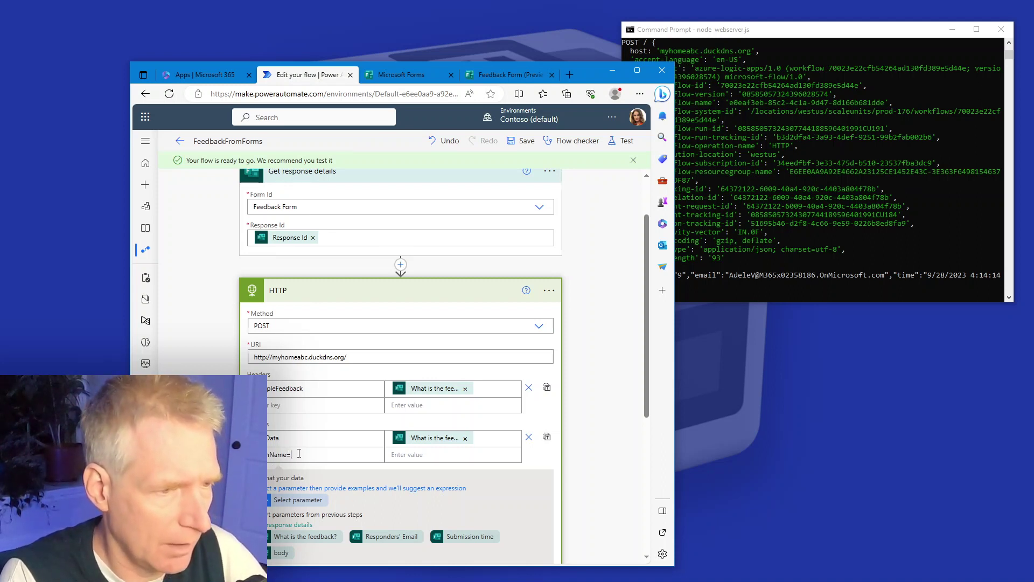
{"action": "left_click", "coordinate": [424, 455]}
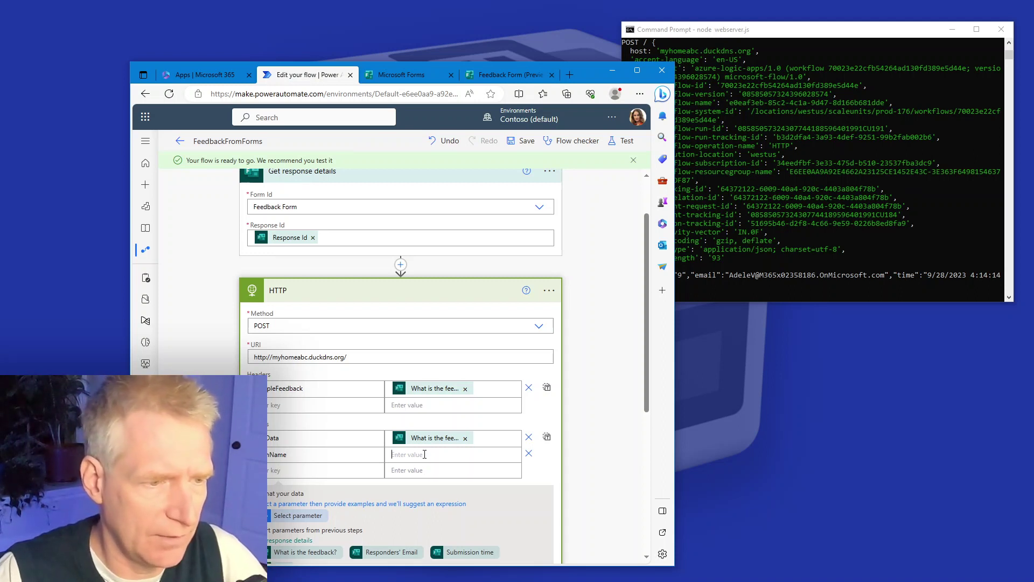
{"action": "type", "text": "MyFeedback"}
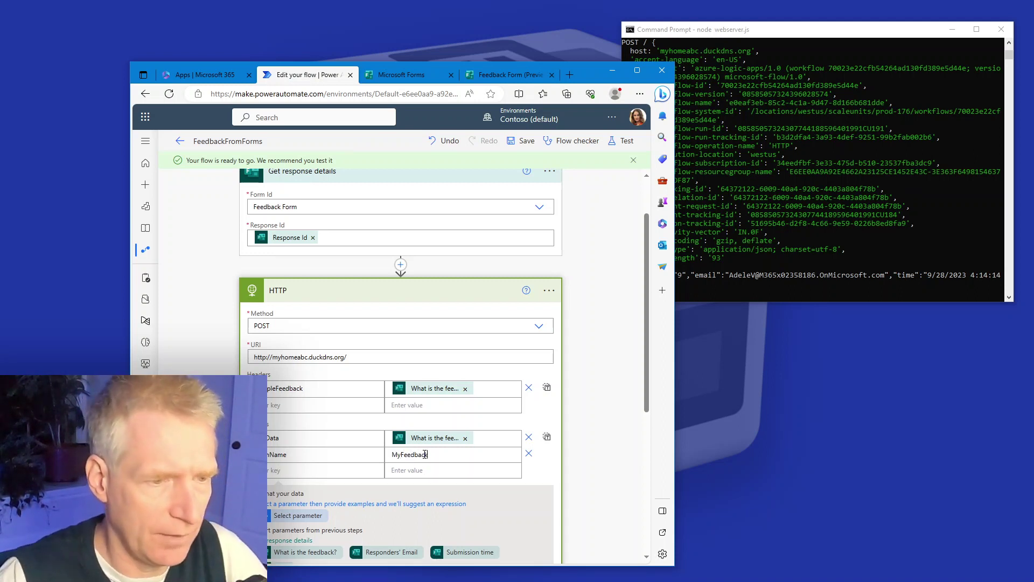
{"action": "scroll", "coordinate": [584, 439], "scroll_direction": "down", "scroll_amount": 3}
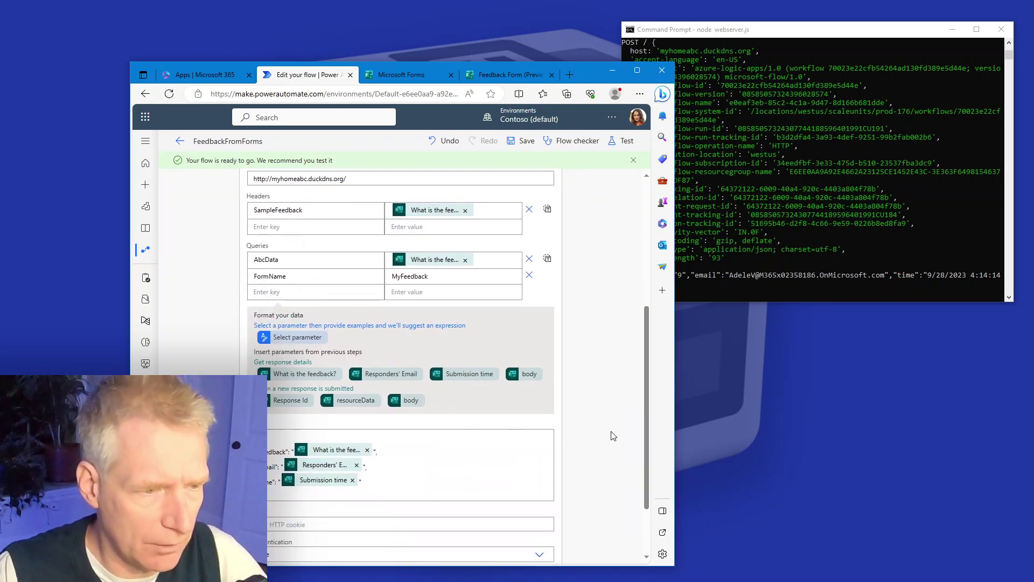
{"action": "scroll", "coordinate": [611, 436], "scroll_direction": "down", "scroll_amount": 2}
{"action": "left_click", "coordinate": [455, 547]}
{"action": "scroll", "coordinate": [619, 454], "scroll_direction": "up", "scroll_amount": 5}
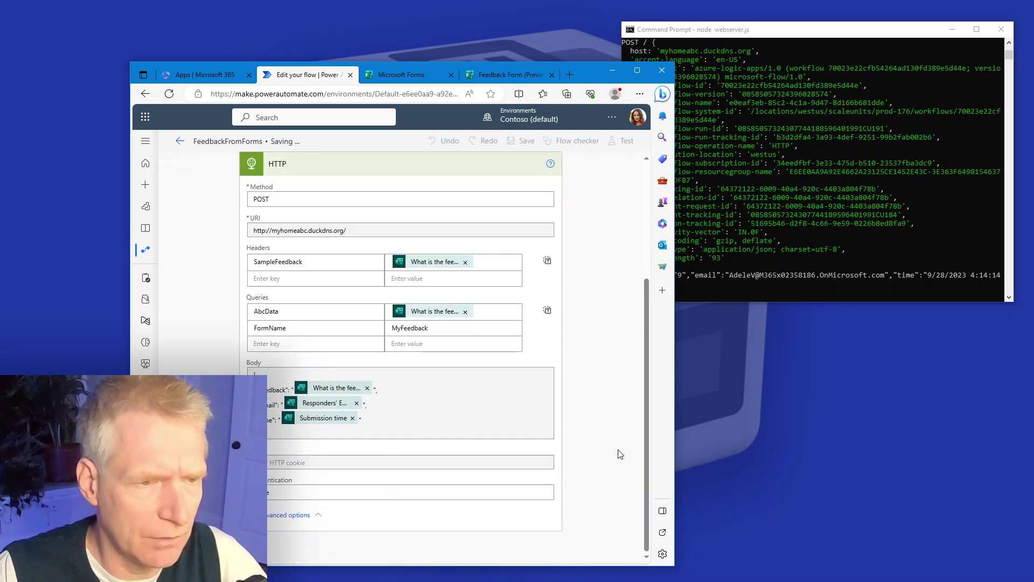
{"action": "scroll", "coordinate": [620, 454], "scroll_direction": "up", "scroll_amount": 3}
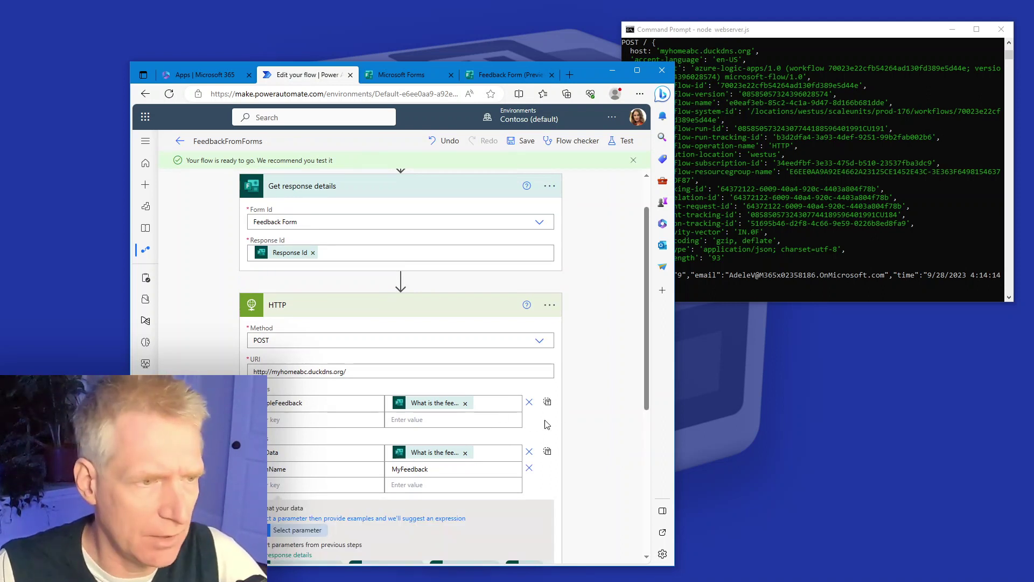
{"action": "scroll", "coordinate": [339, 466], "scroll_direction": "down", "scroll_amount": 3}
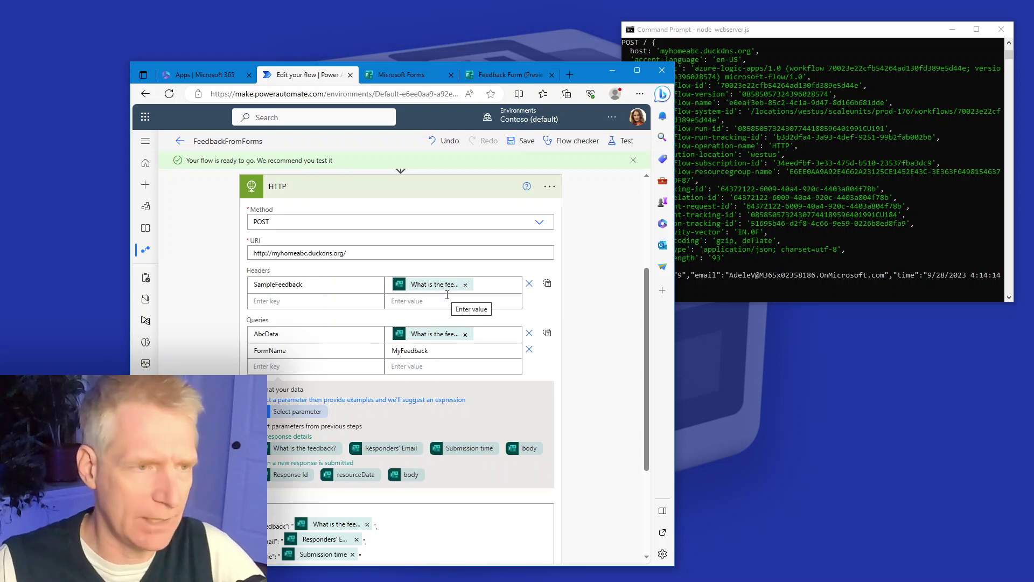
{"action": "scroll", "coordinate": [501, 300], "scroll_direction": "up", "scroll_amount": 4}
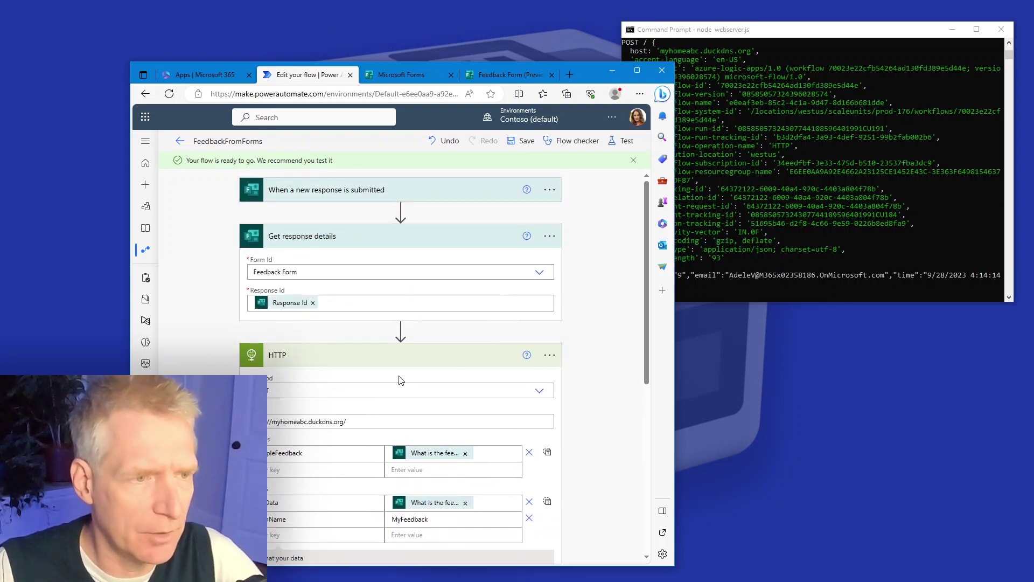
Submit a fresh Feedback Form response with a ten-star rating.
{"action": "left_click", "coordinate": [508, 74]}
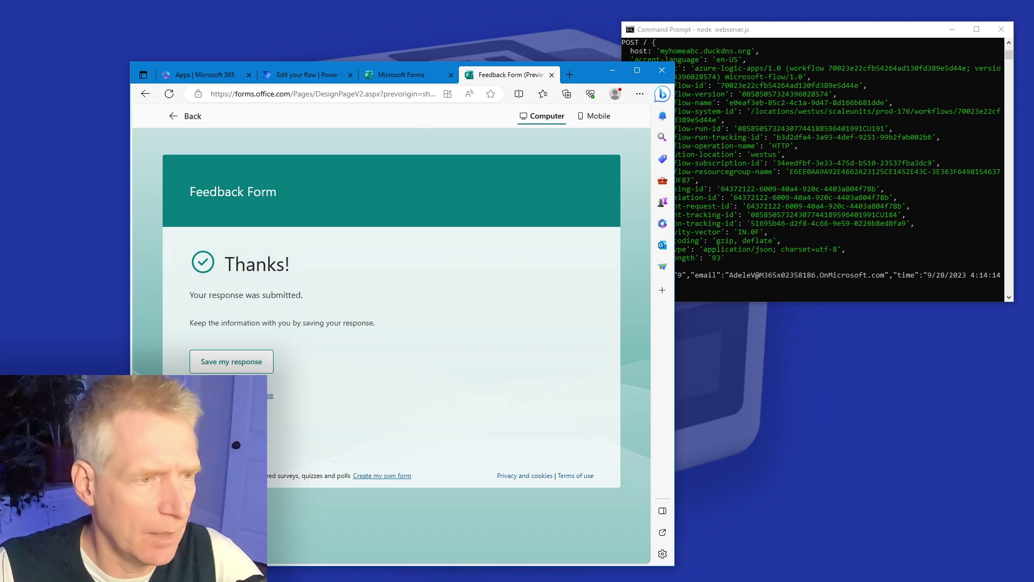
{"action": "left_click", "coordinate": [269, 395]}
{"action": "left_click", "coordinate": [381, 311]}
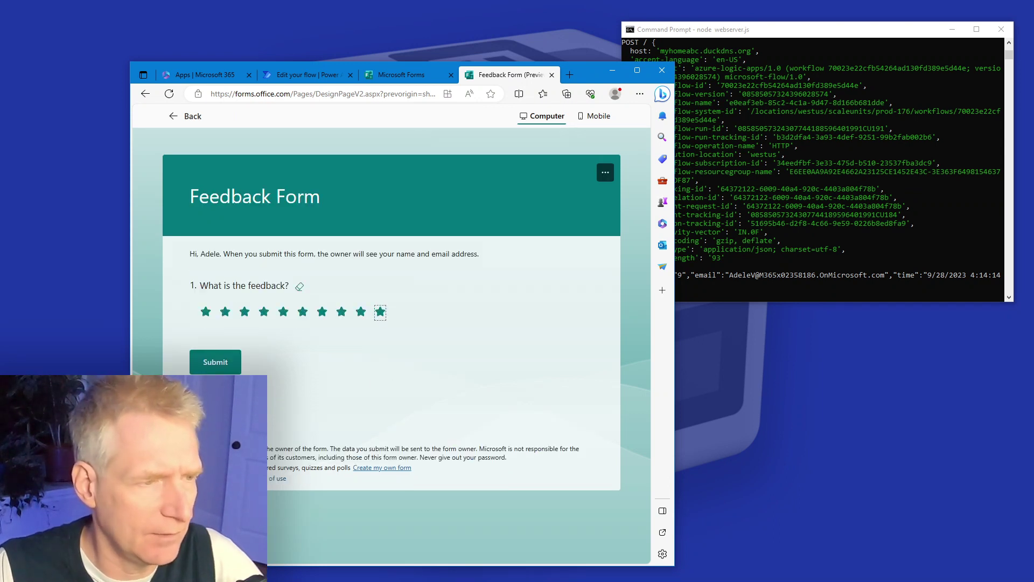
{"action": "left_click", "coordinate": [215, 361]}
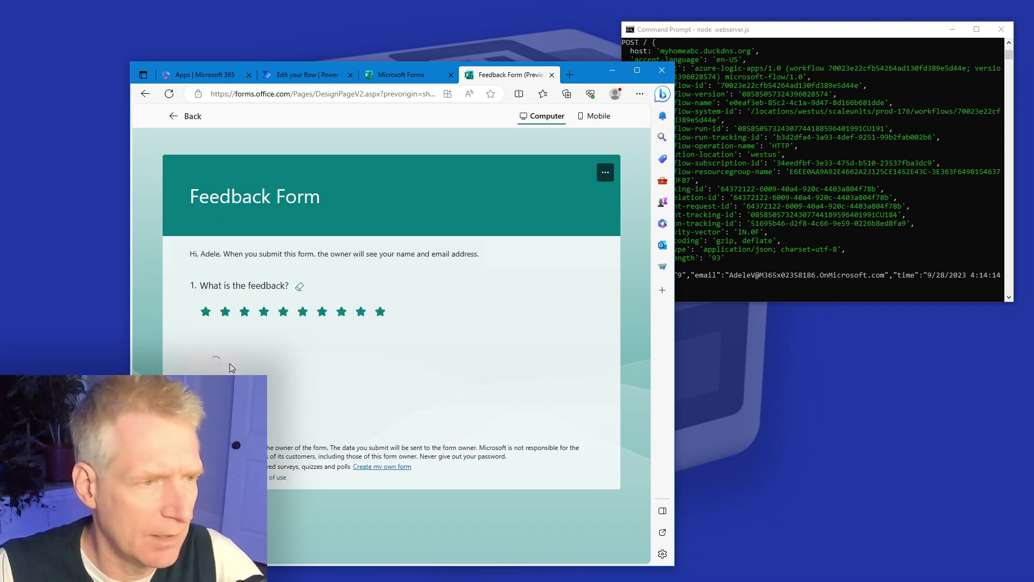
Inspect the samplefeedback header value 10 and AbcData query string in the server log.
{"action": "left_click", "coordinate": [810, 33]}
{"action": "left_click_drag", "start_coordinate": [621, 302], "coordinate": [529, 489]}
{"action": "scroll", "coordinate": [674, 255], "scroll_direction": "up", "scroll_amount": 2}
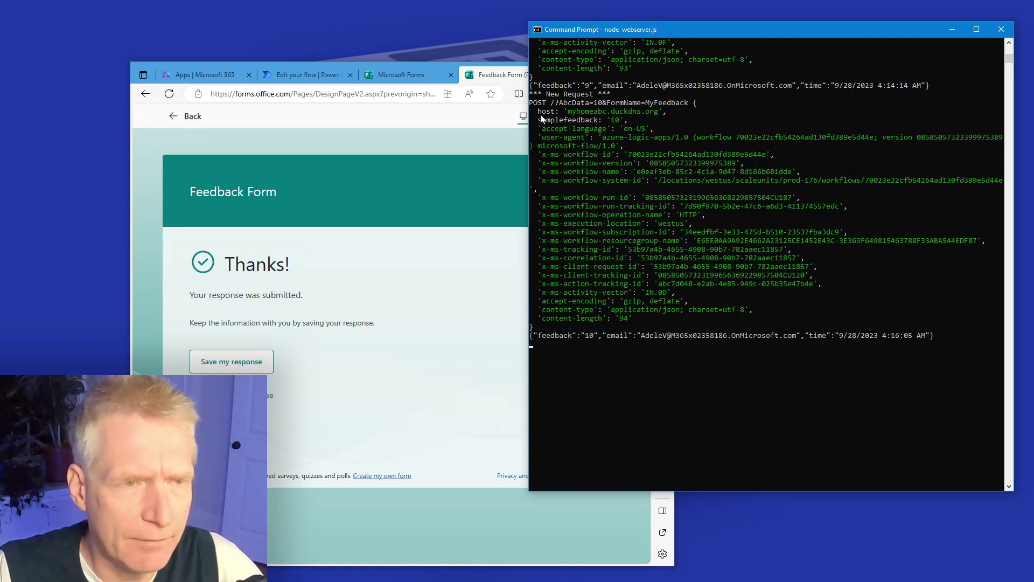
{"action": "left_click_drag", "start_coordinate": [540, 119], "coordinate": [555, 119]}
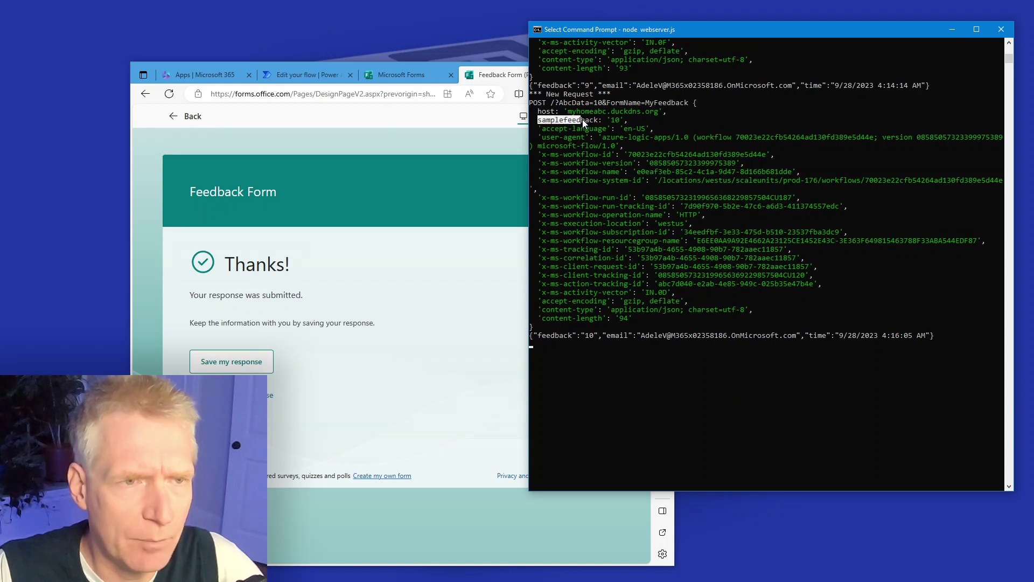
{"action": "left_click_drag", "start_coordinate": [623, 121], "coordinate": [626, 124]}
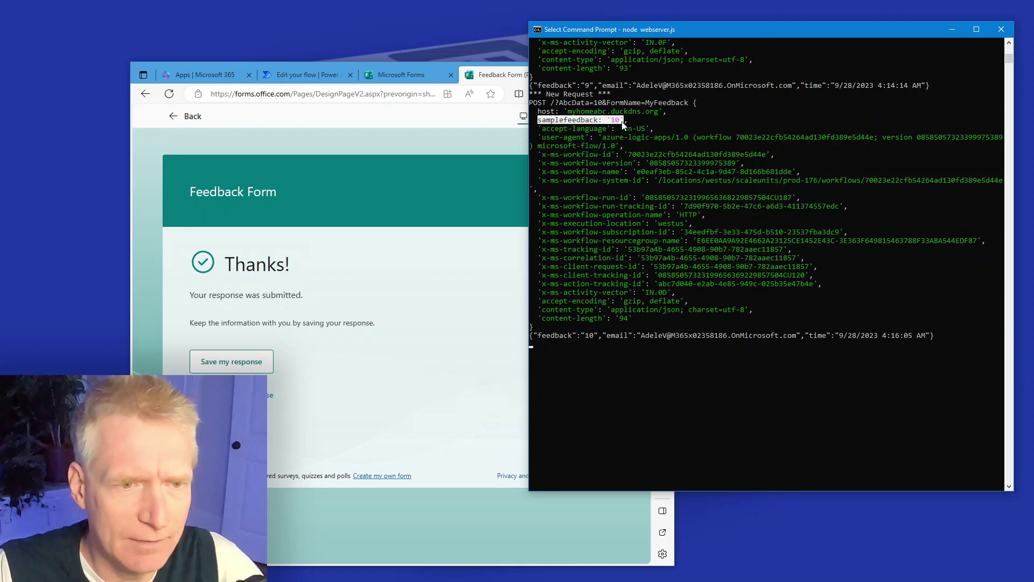
{"action": "left_click", "coordinate": [553, 106]}
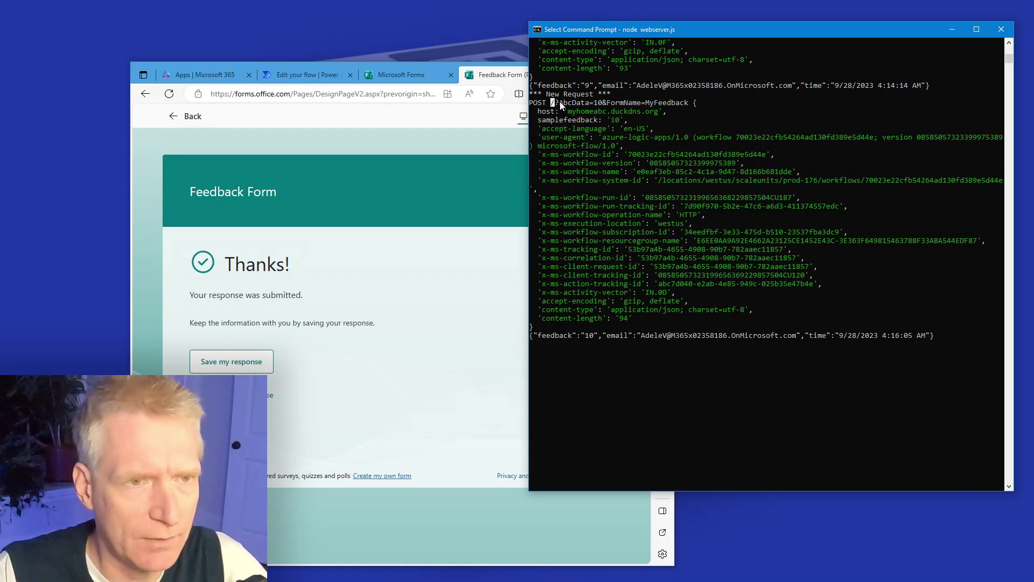
{"action": "left_click_drag", "start_coordinate": [562, 101], "coordinate": [588, 106]}
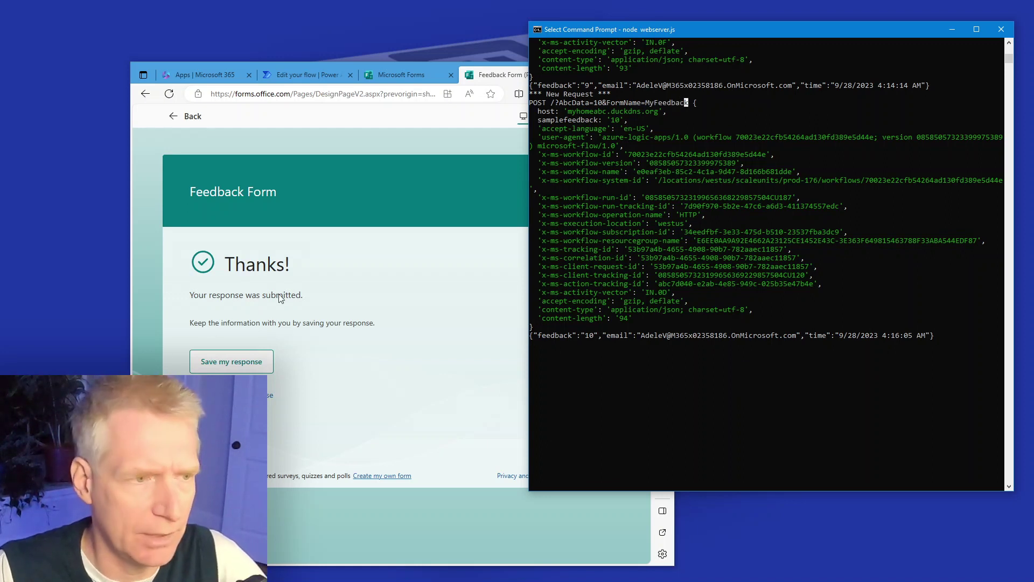
{"action": "key", "text": "Escape"}
{"action": "left_click", "coordinate": [272, 392]}
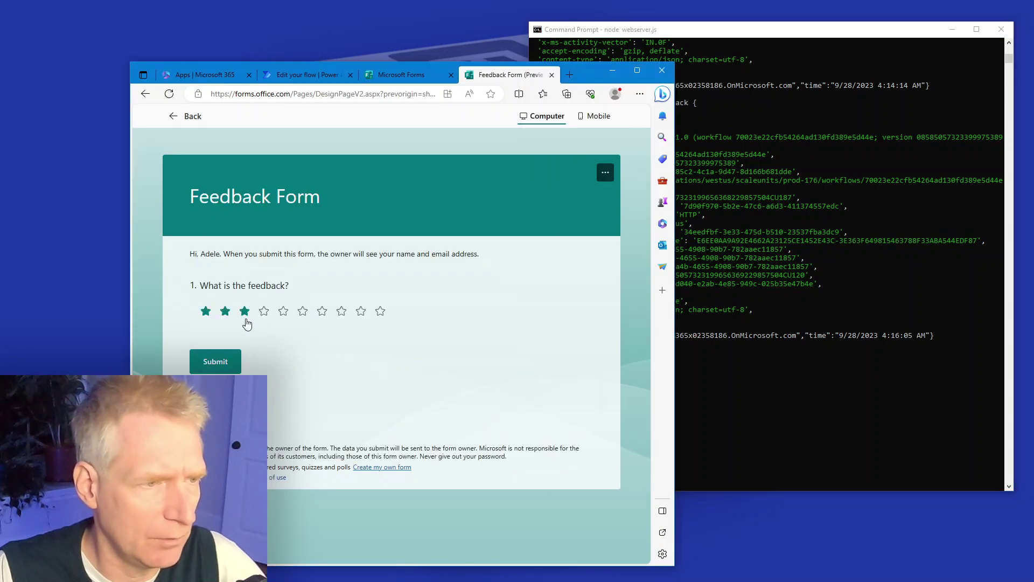
Submit the three-star response and view its logged request in the server console.
{"action": "left_click", "coordinate": [232, 367]}
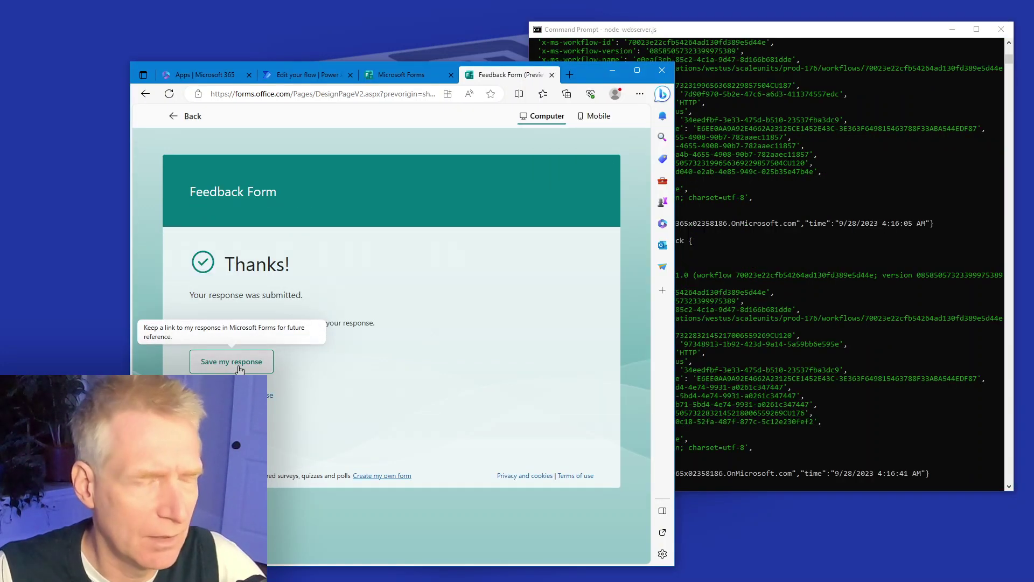
{"action": "left_click", "coordinate": [811, 66]}
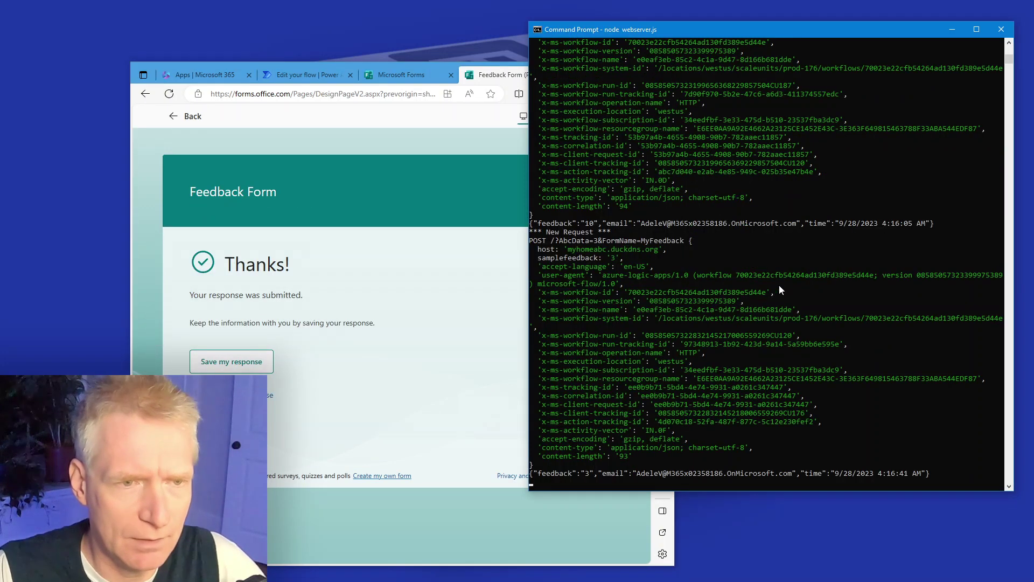